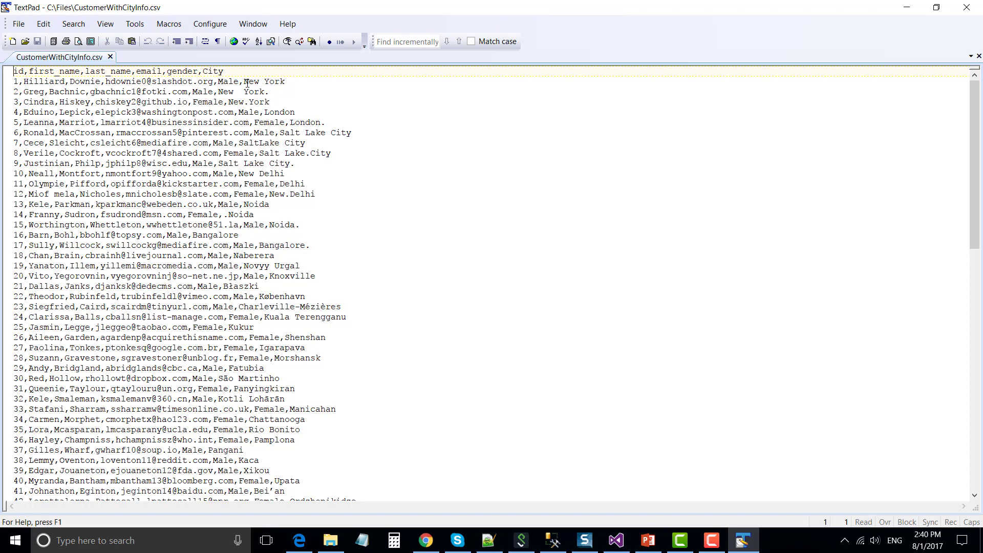
- Examine how the New York city value is written in the first three customer rows, including spaces and periods
click(204, 71)
mouse_move(244, 78)
mouse_down()
mouse_move(285, 81)
mouse_move(245, 92)
mouse_up()
click(244, 91)
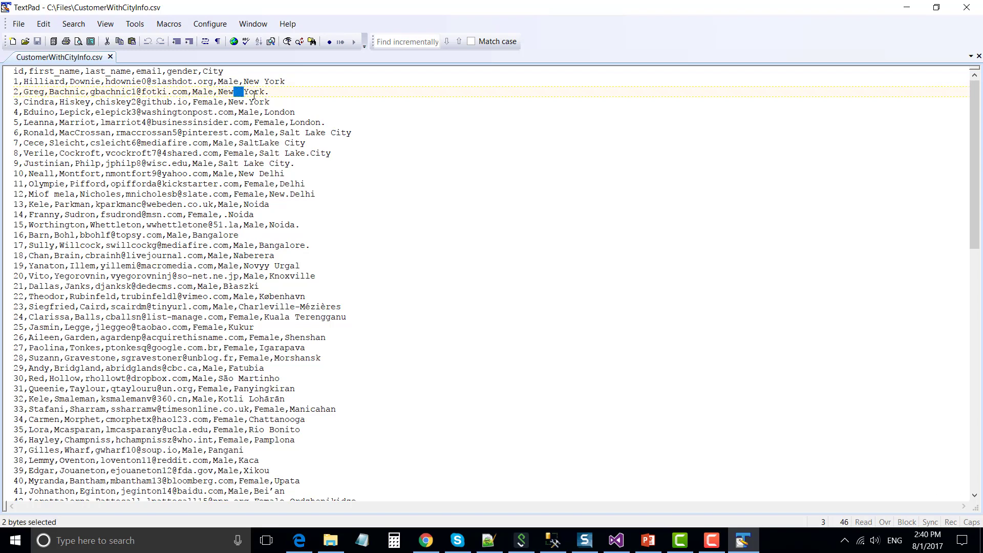
click(278, 94)
drag(264, 94, 273, 94)
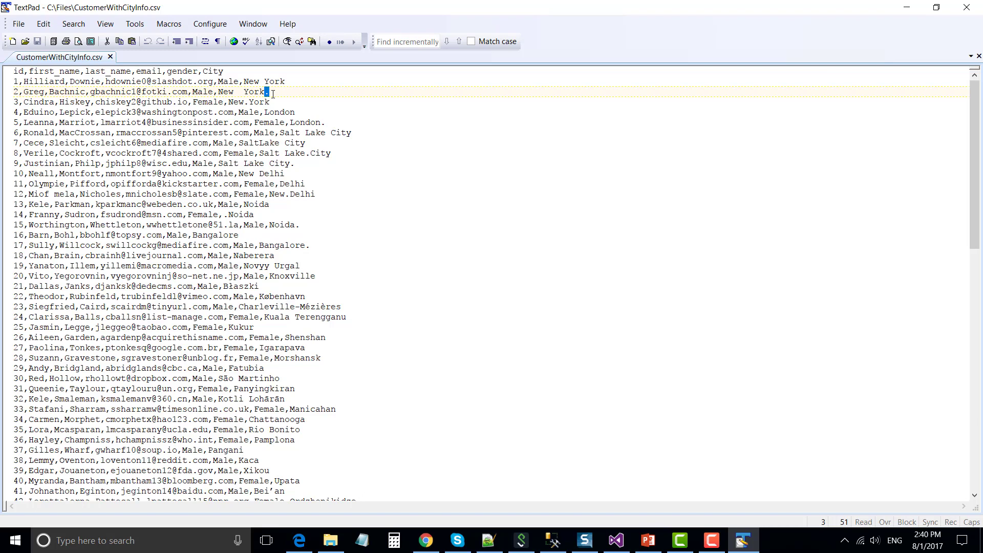
click(244, 102)
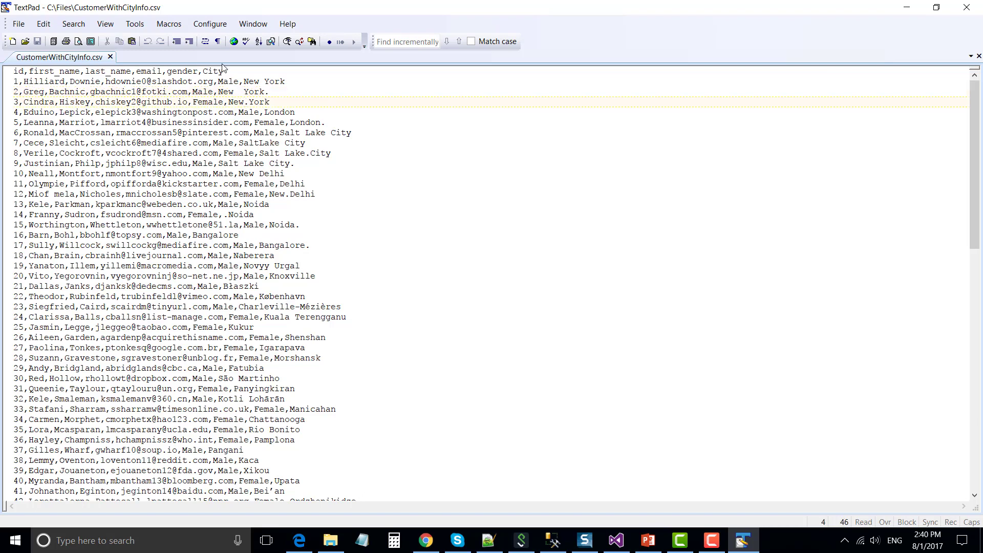
- Examine the London and Salt Lake City spellings in customer rows 4 to 8
drag(266, 112, 353, 135)
click(284, 113)
click(327, 123)
click(363, 133)
drag(281, 133, 365, 134)
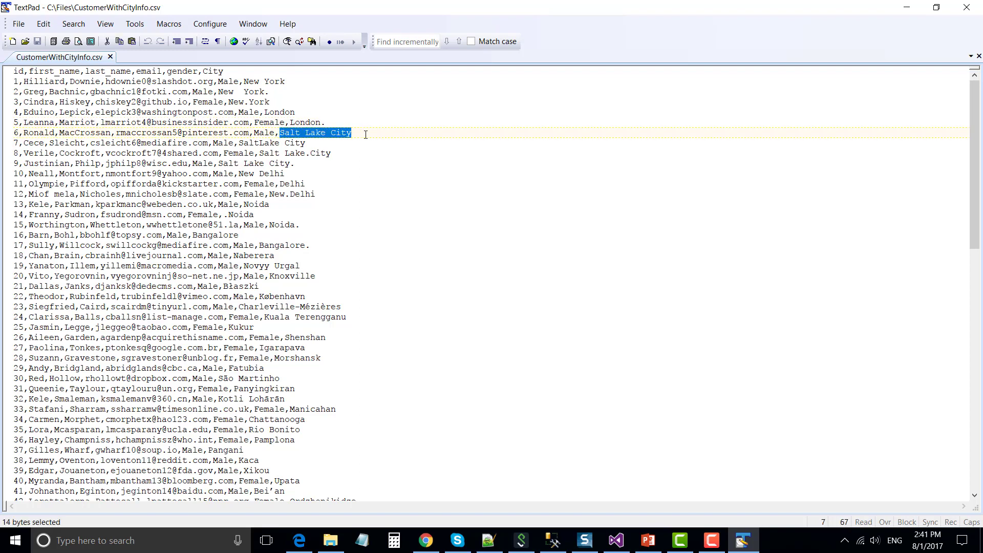
click(259, 144)
drag(241, 143, 333, 153)
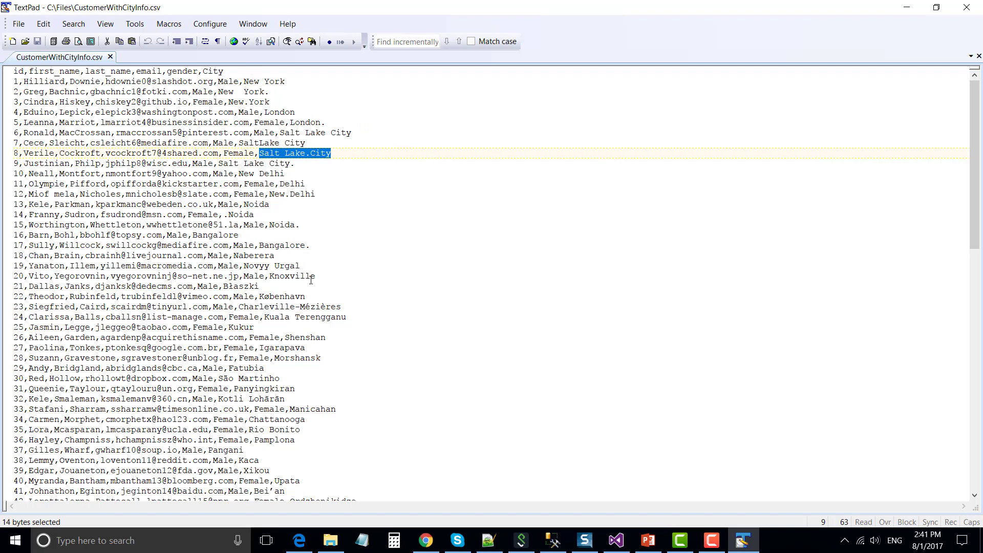
- Switch to SQL Server Management Studio and run only "select * from City" in the FuzzyLookUpTransformation script
click(553, 540)
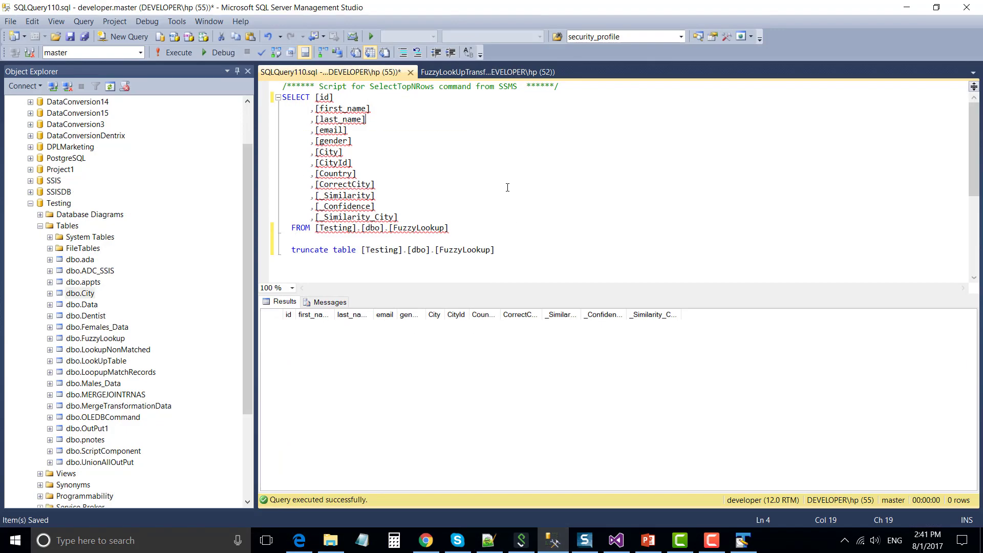
click(486, 72)
click(450, 159)
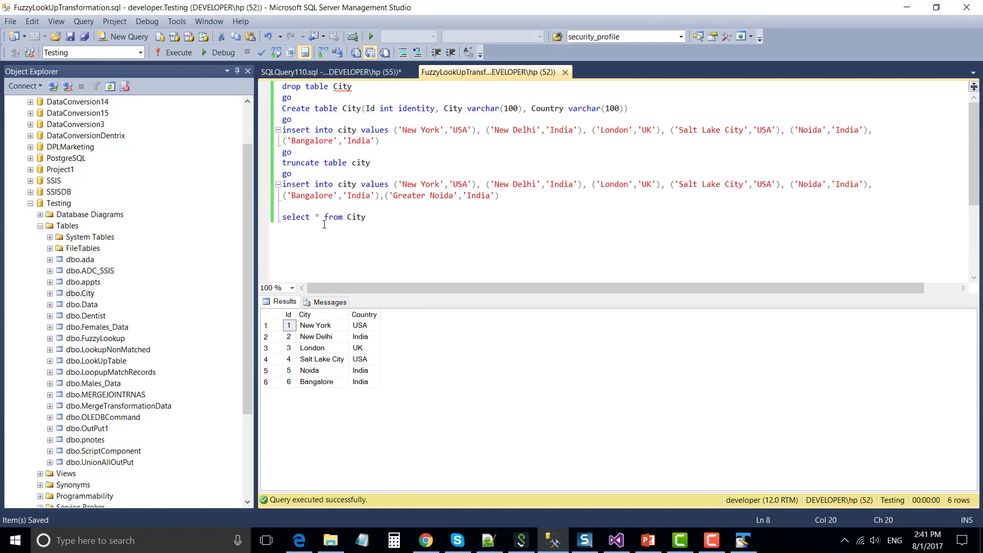
drag(392, 223, 274, 219)
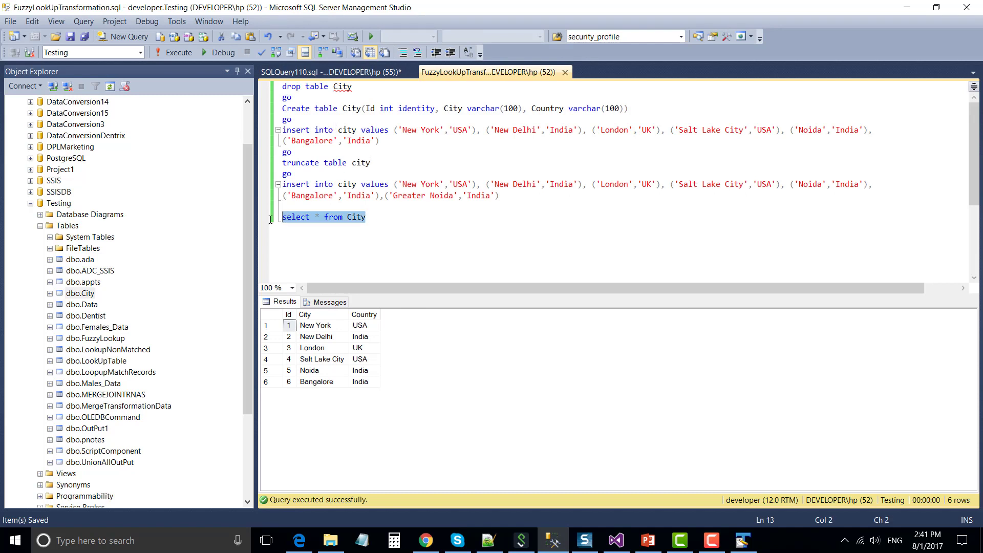
click(180, 52)
- Review the City and Country values in the City table's query results, checking which country each city belongs to
drag(297, 314, 334, 380)
drag(377, 330, 377, 379)
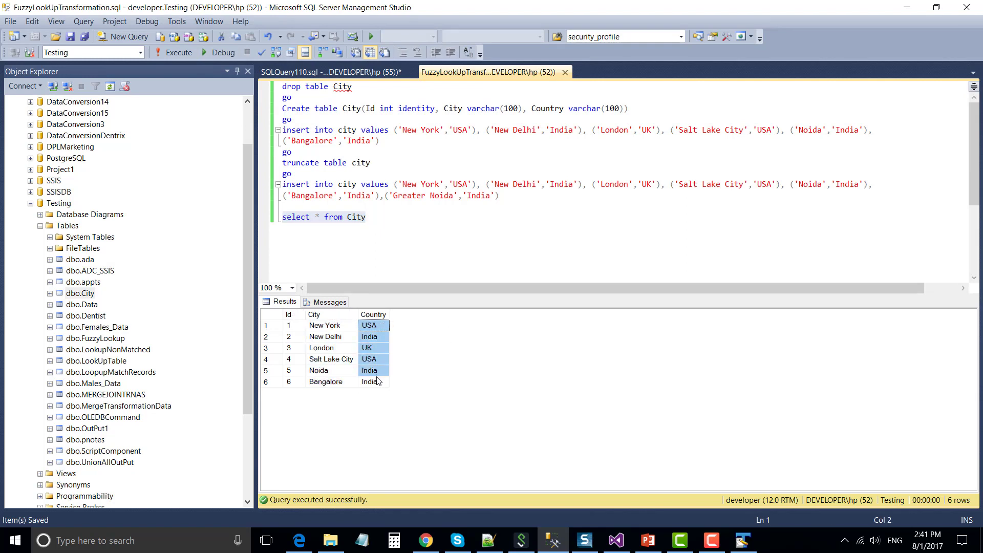
click(333, 338)
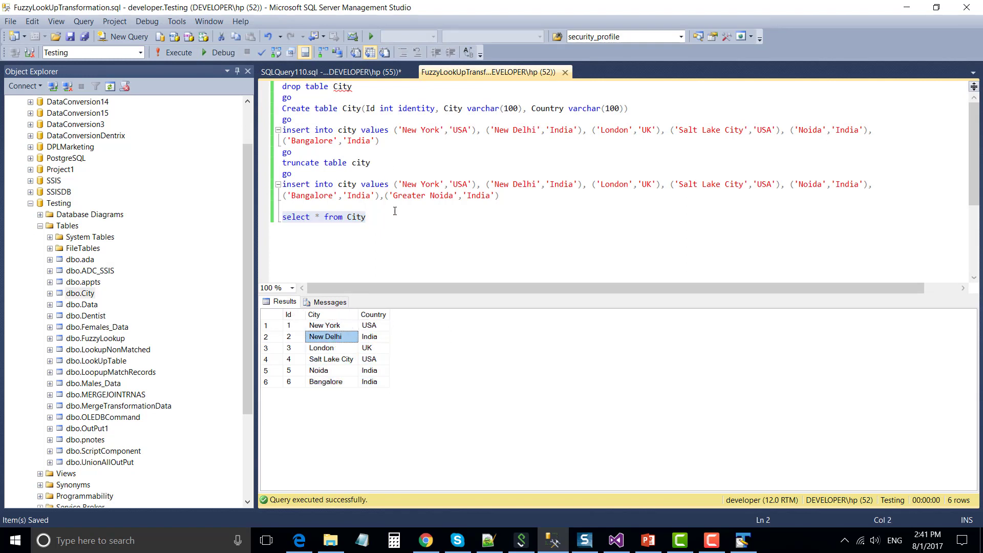
click(324, 328)
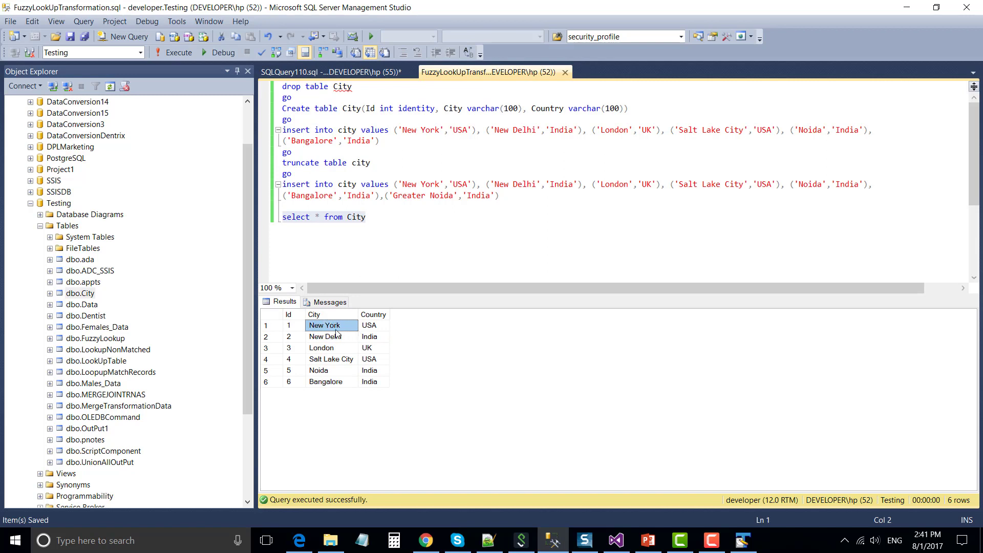
click(378, 336)
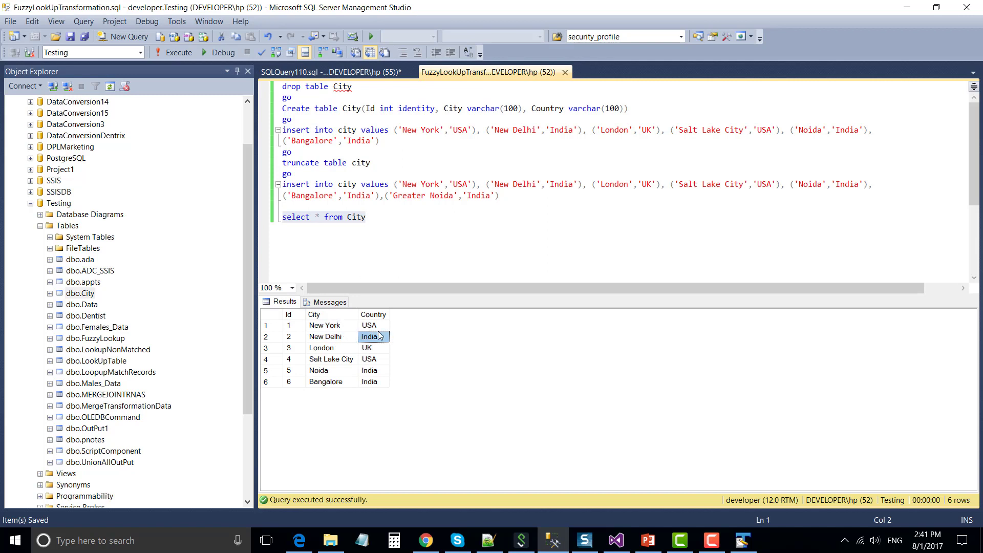
click(348, 330)
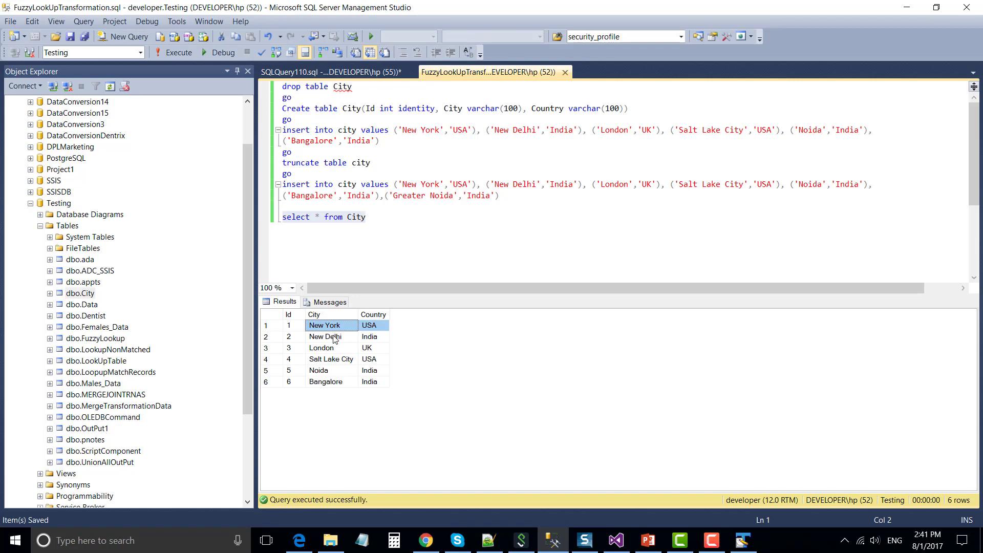
click(331, 340)
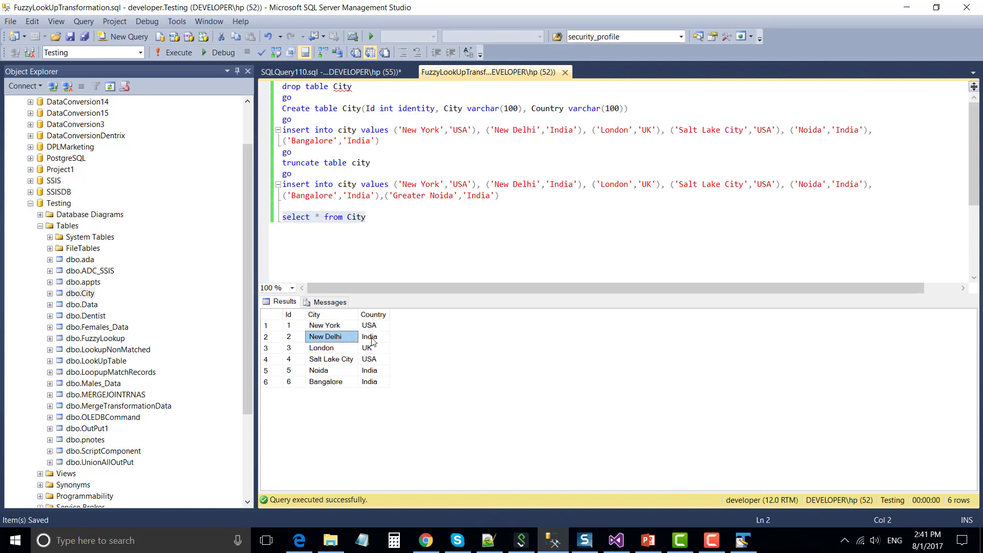
drag(334, 326, 363, 386)
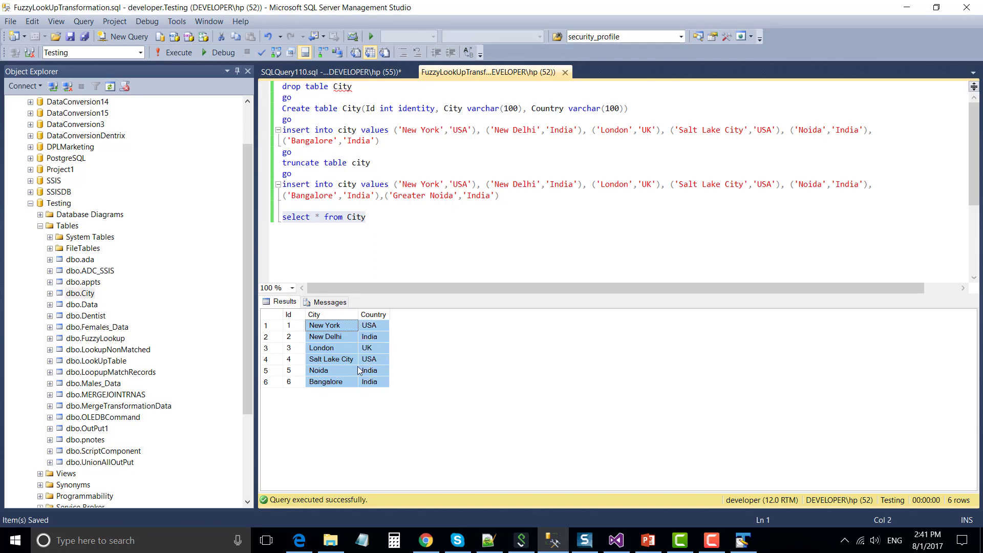
click(357, 370)
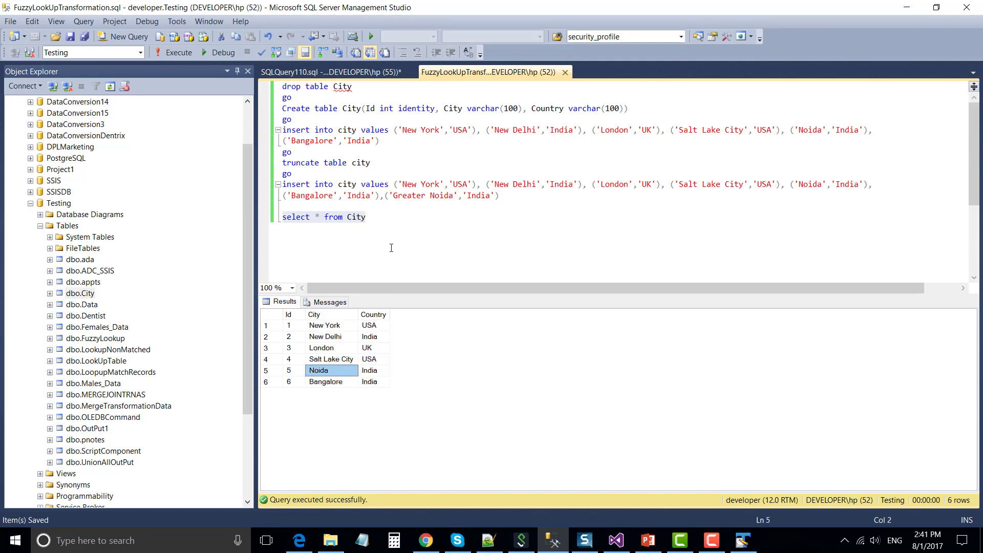
- Switch to TextPad and check the City values of the first four customers in CustomerWithCityInfo.csv
click(743, 540)
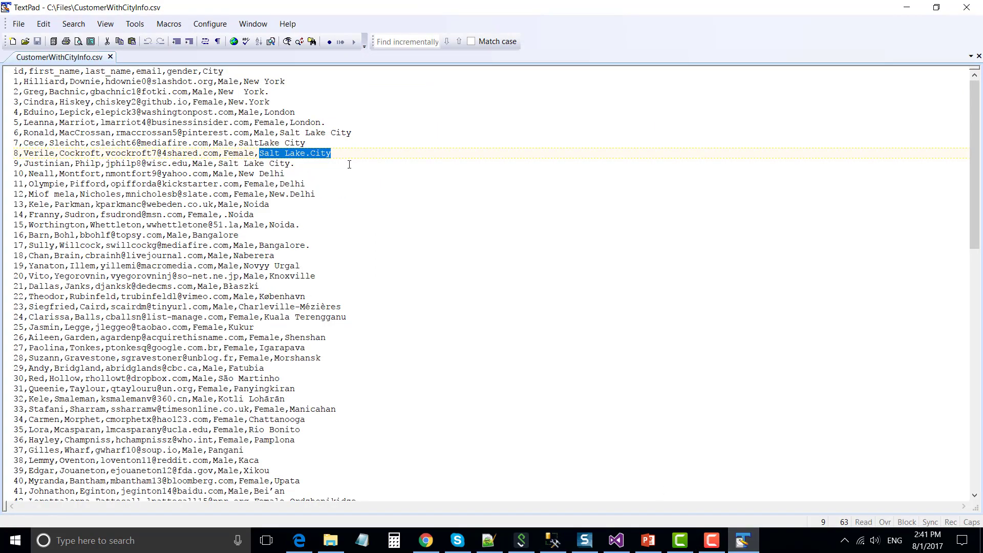
drag(203, 71, 280, 112)
click(290, 112)
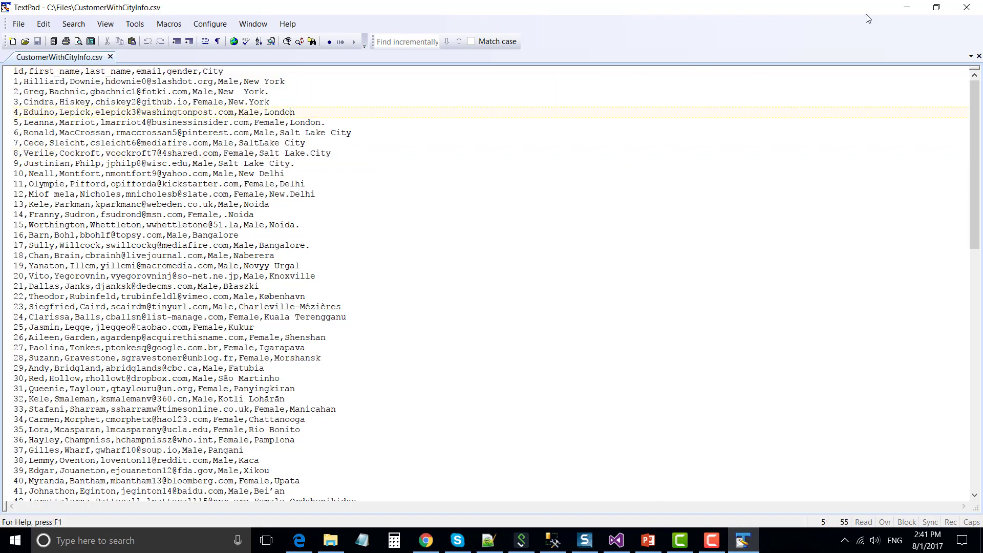
- Return to SQL Server Management Studio and rerun "select * from City"
click(907, 7)
drag(375, 221, 266, 216)
click(177, 53)
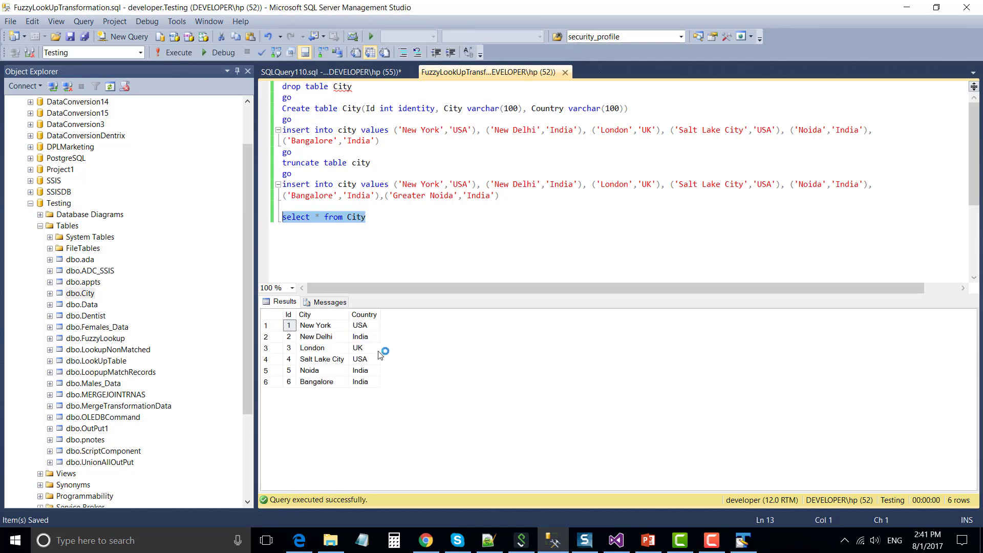
- Inspect the reference city names and their Id and Country values from New York through Bangalore
click(323, 330)
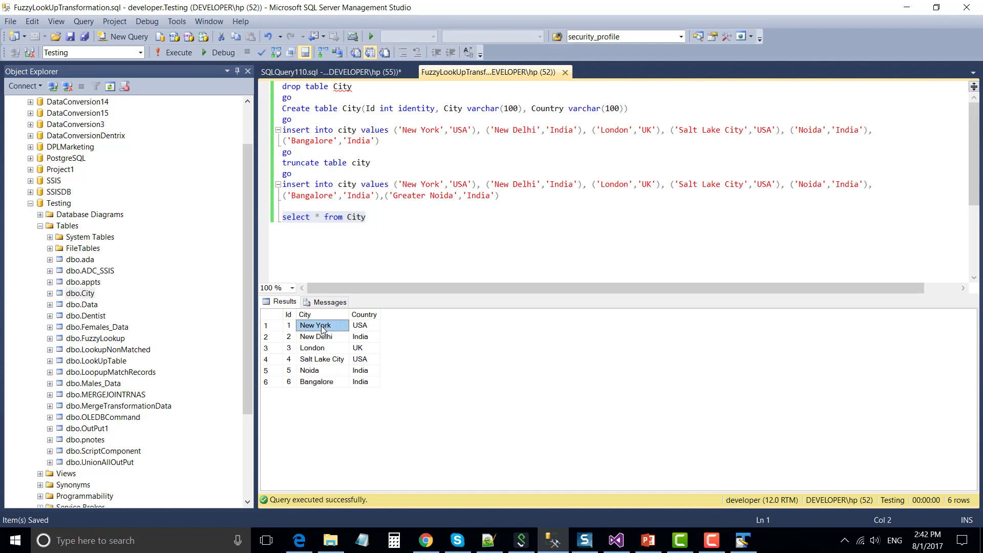
click(322, 348)
click(324, 330)
drag(325, 340, 323, 384)
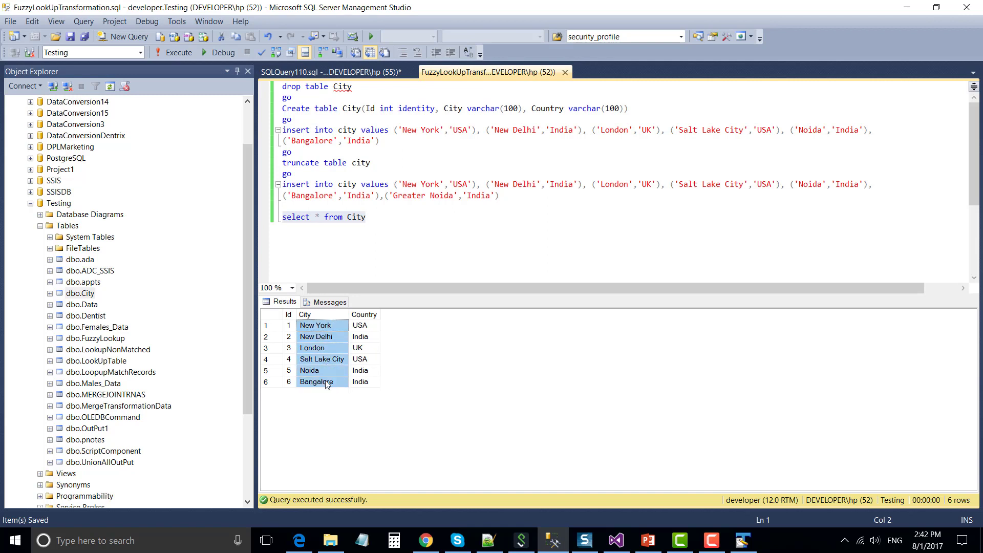
drag(291, 327, 361, 380)
click(336, 361)
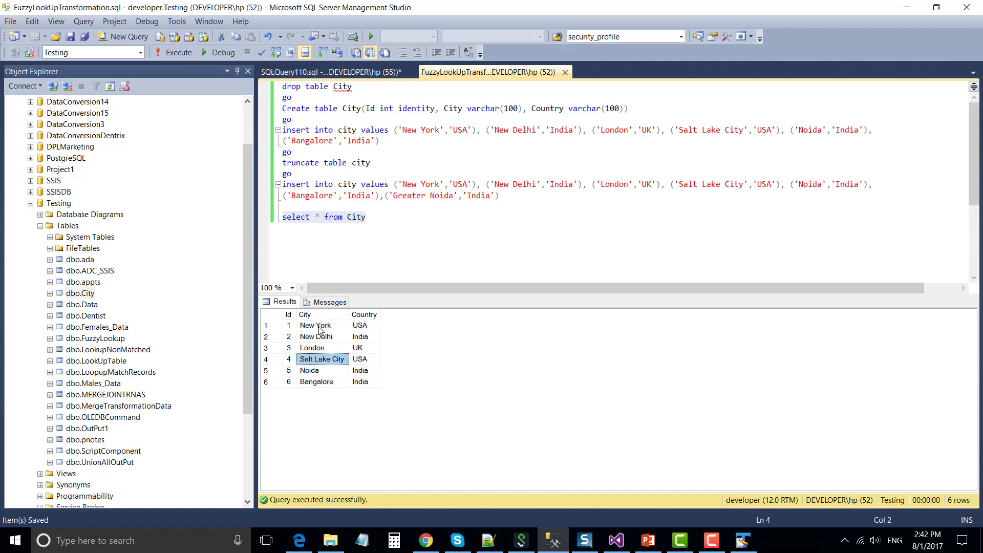
click(319, 329)
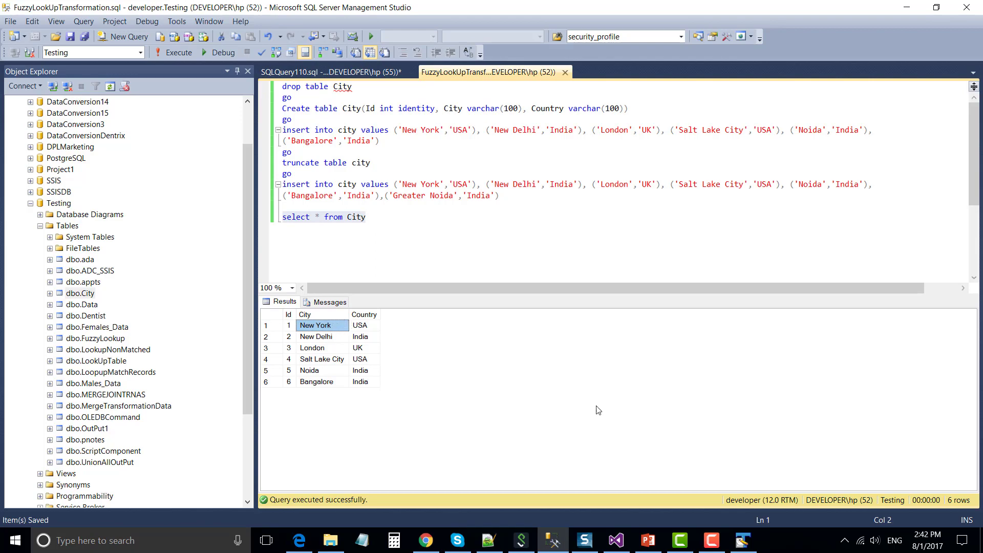
- Switch to TextPad and highlight the New York variants in customer rows 1 to 3
click(743, 540)
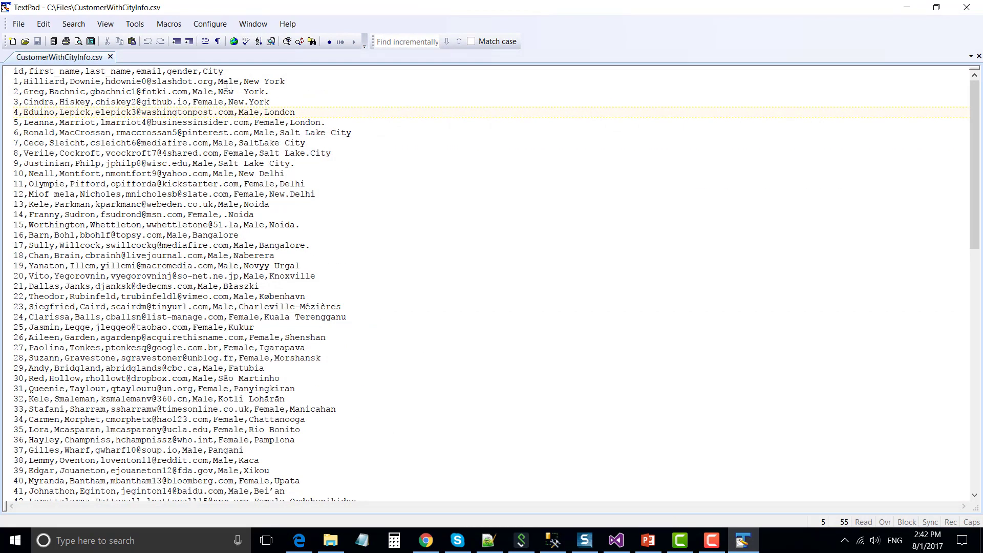
drag(243, 83, 286, 83)
drag(220, 92, 275, 101)
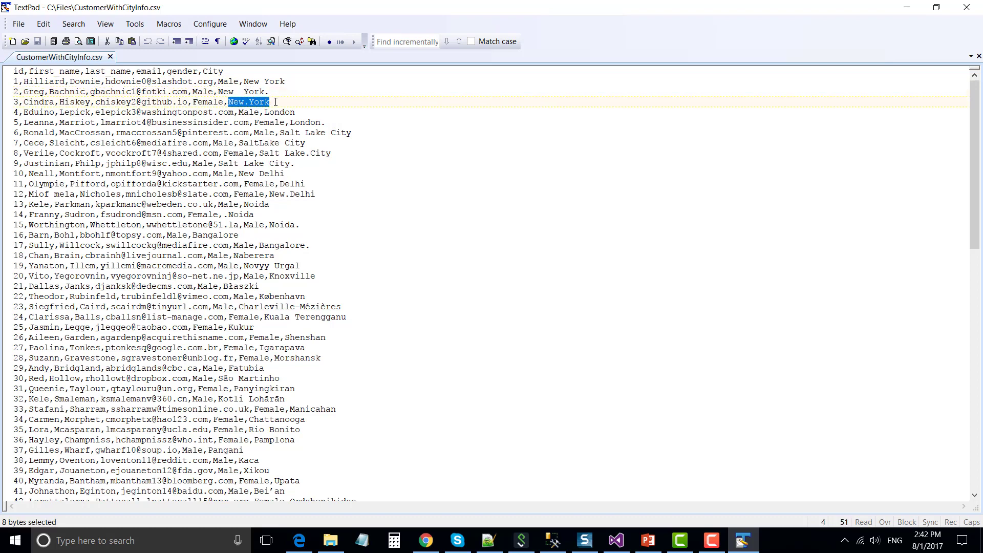
- Compare the Salt Lake City reference row in SQL Server Management Studio with its variants in customer rows 6 to 9 in TextPad
click(553, 540)
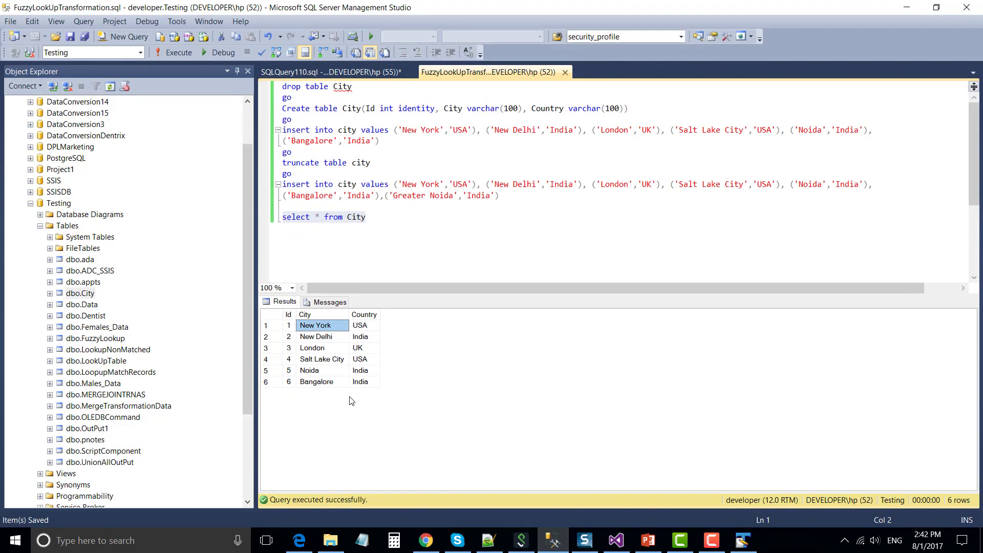
click(320, 361)
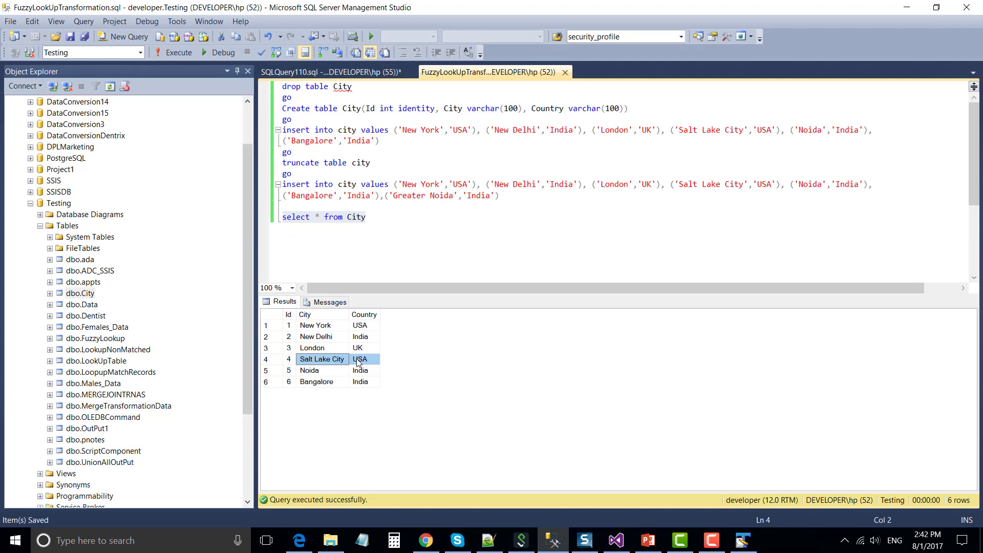
click(751, 548)
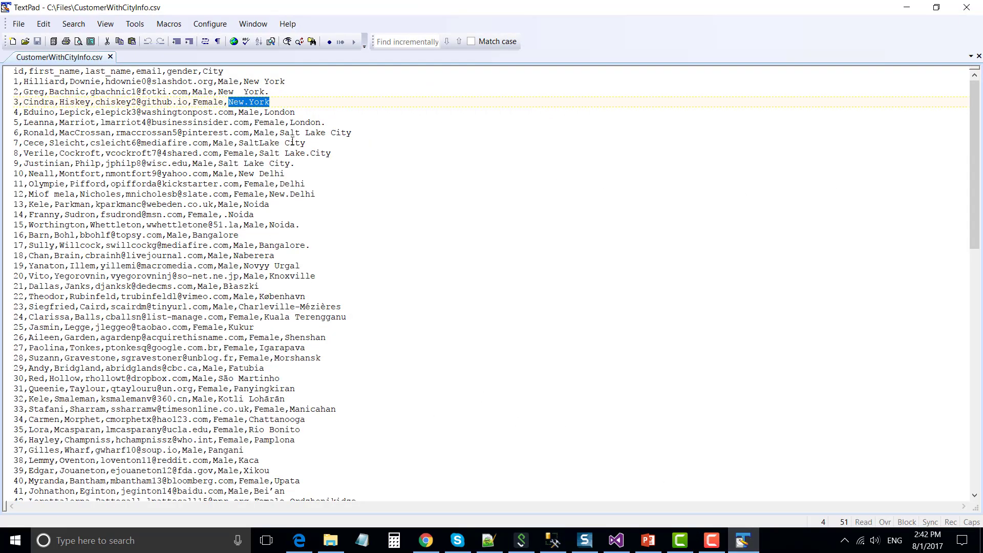
drag(280, 133, 364, 133)
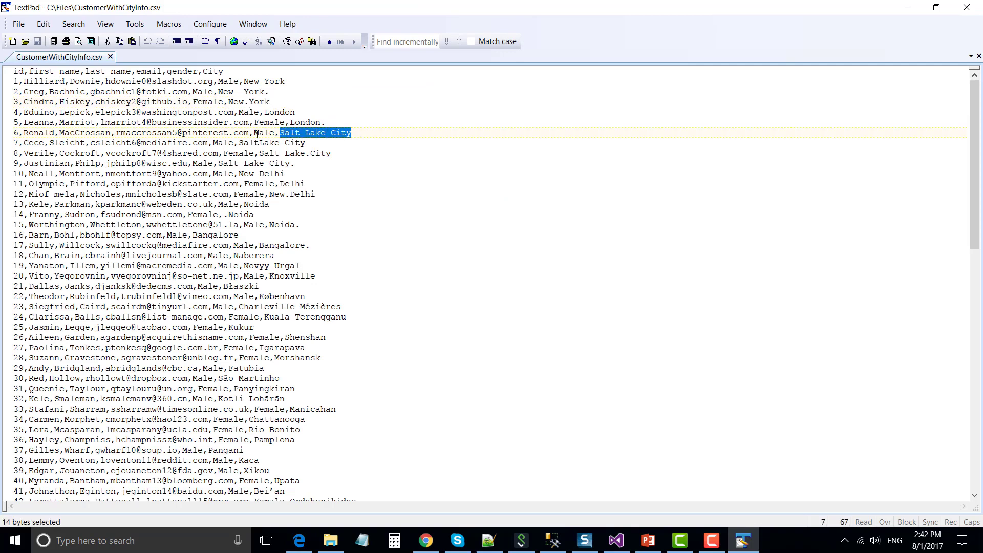
drag(240, 143, 218, 164)
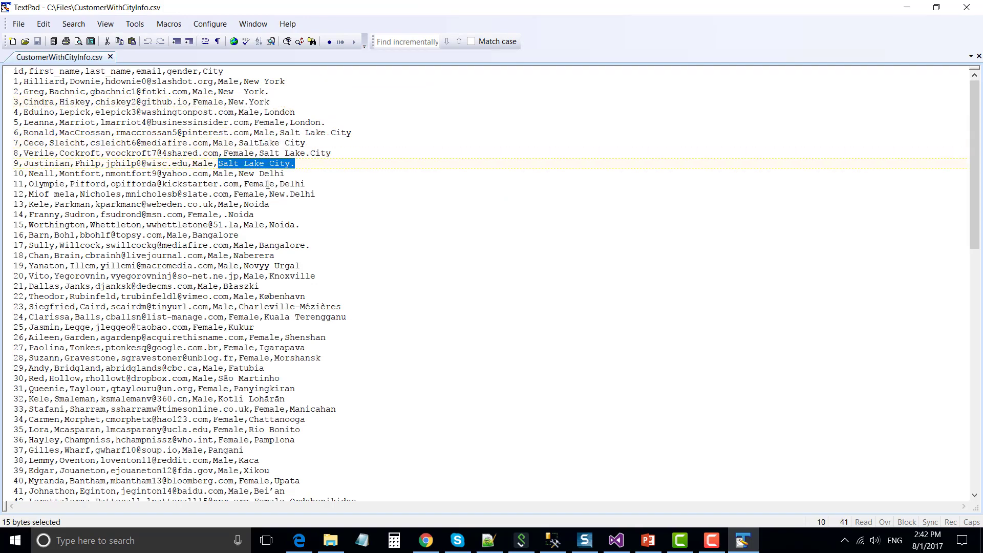
click(370, 183)
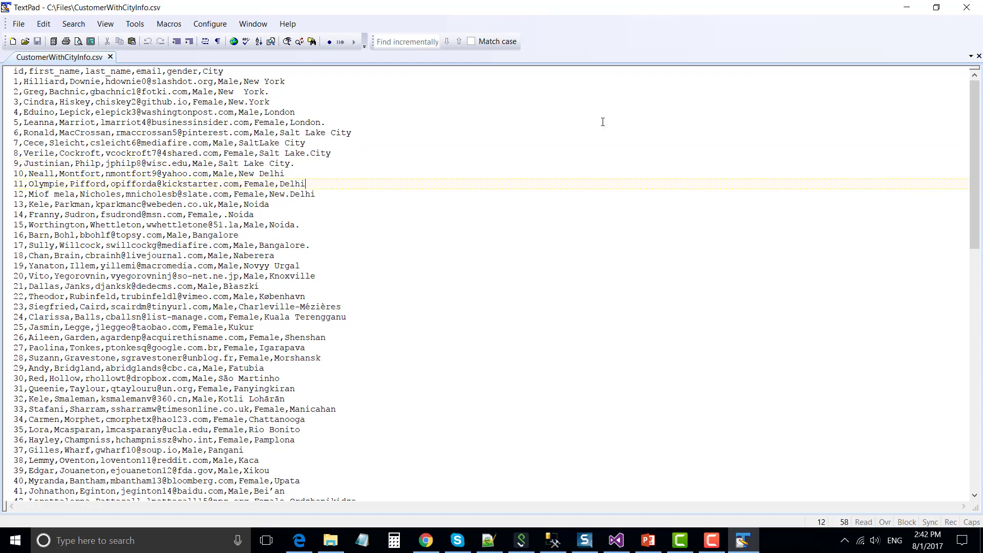
- Go back to SQL Server Management Studio and execute the City table's select statement again
click(907, 7)
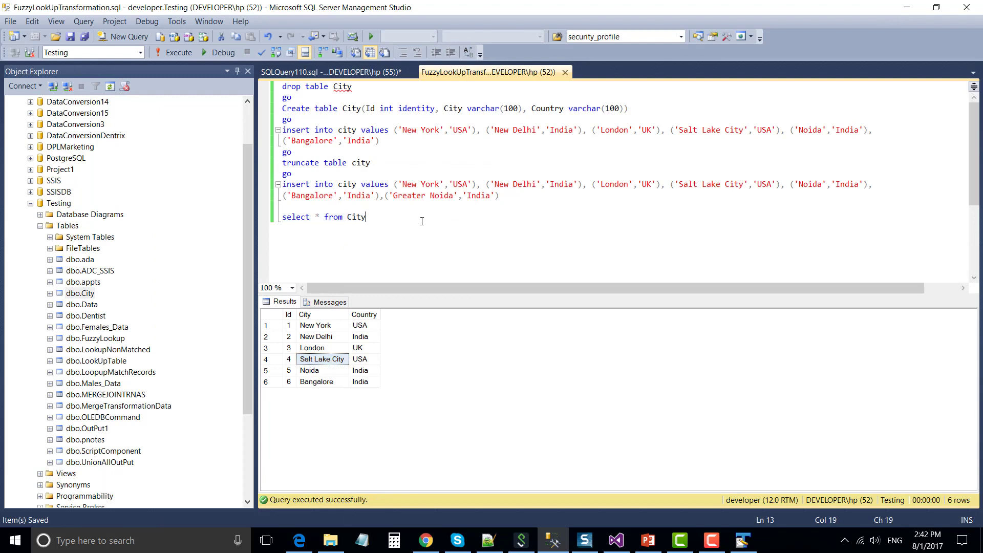
drag(405, 219, 282, 217)
click(176, 57)
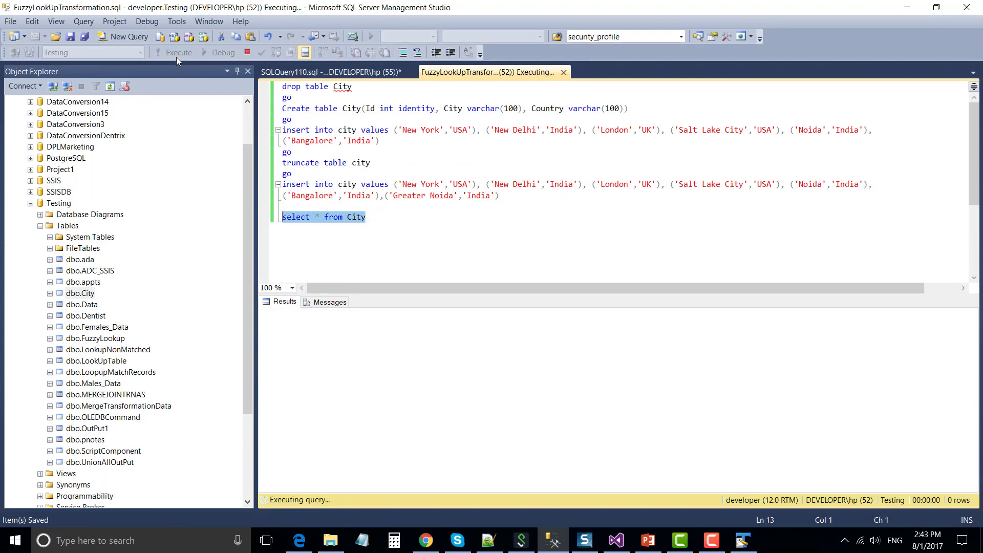
- Show the FuzzyLookup table's SQLQuery110 query and widen the City, CityId, Country and CorrectCity columns in its results
click(360, 74)
drag(463, 230, 279, 98)
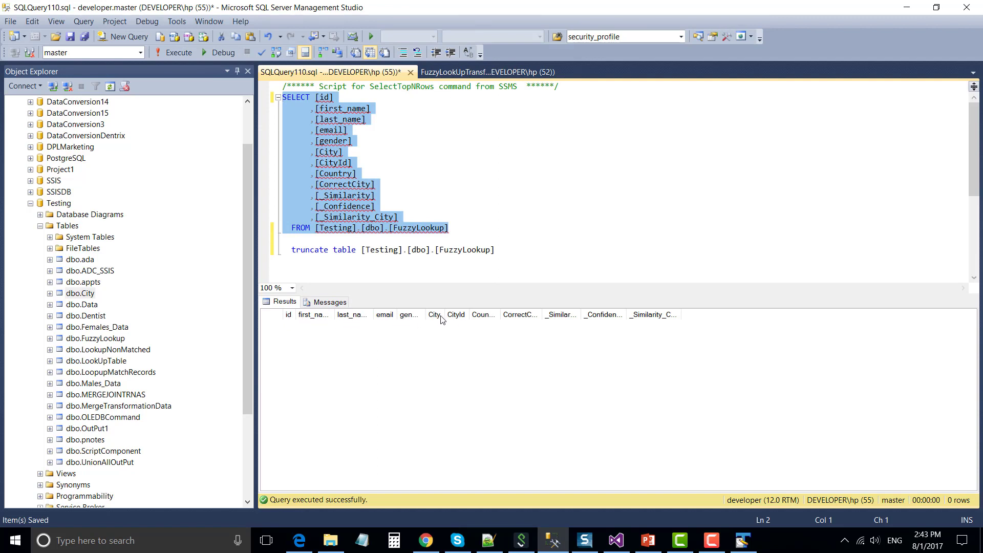
drag(444, 315, 606, 314)
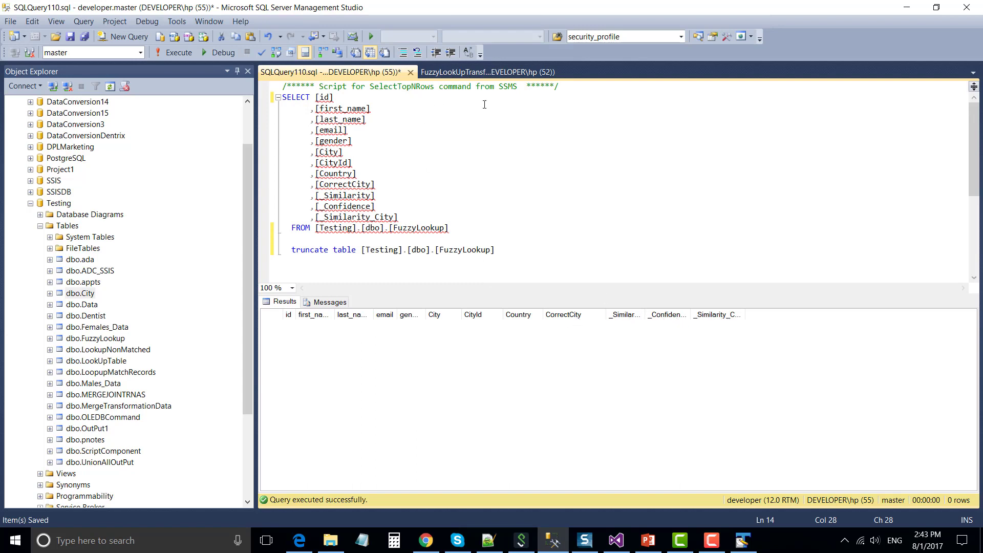
- Switch to the Fuzzy Lookup Transformation project in Visual Studio, add a Data Flow Task to the control flow and open it
click(550, 243)
click(616, 540)
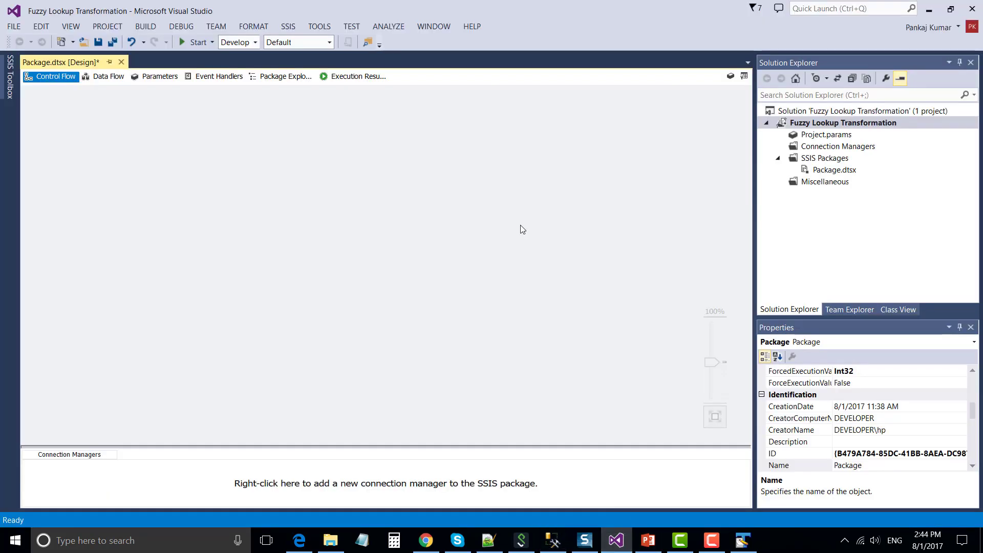
click(10, 76)
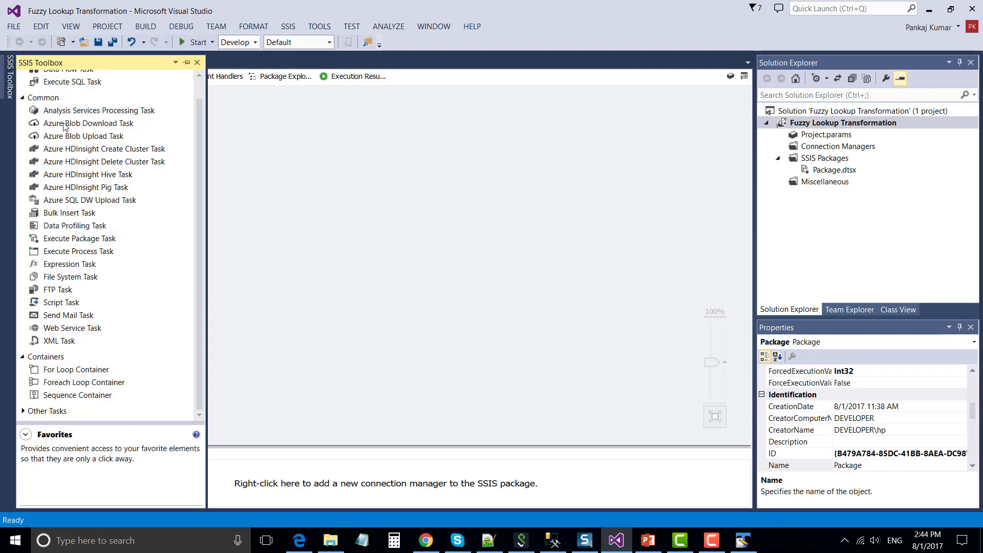
drag(94, 94, 354, 175)
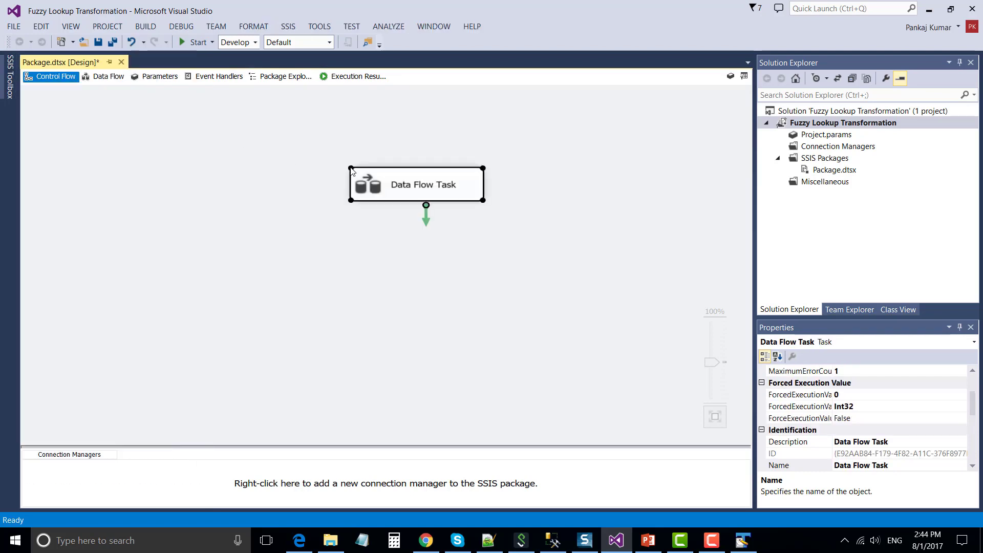
double_click(371, 186)
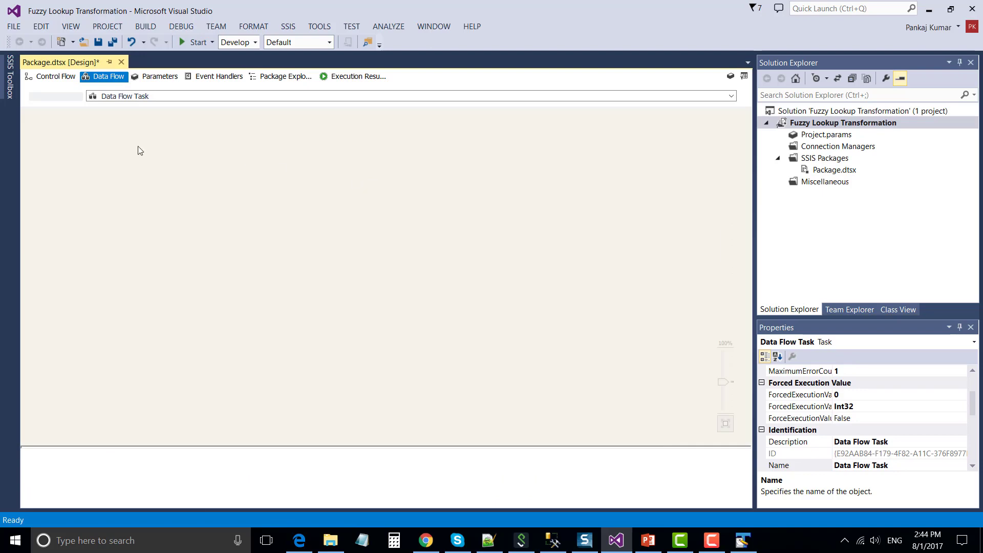
- Add a Flat File Source to the data flow and open its editor
click(10, 77)
scroll(81, 212, down, 10)
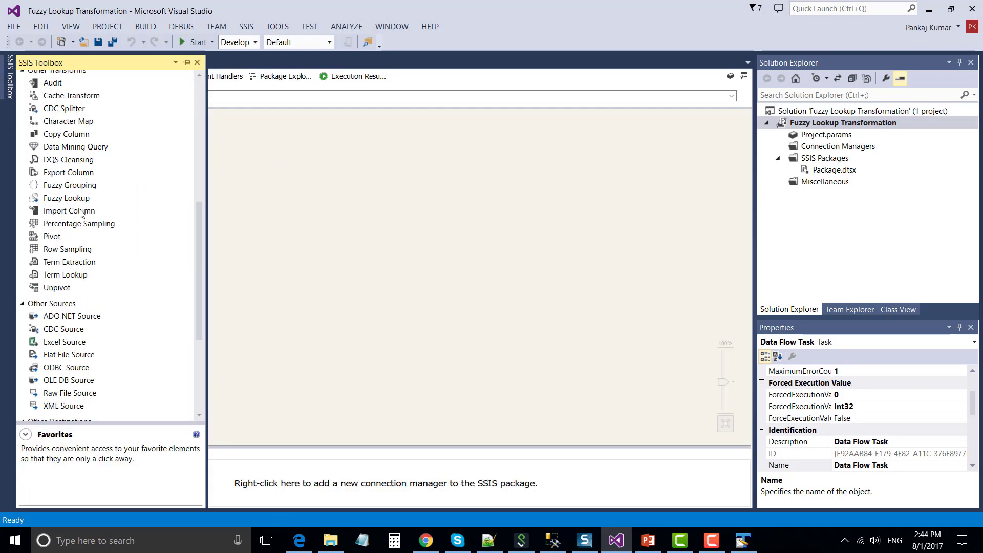
drag(67, 279, 361, 174)
double_click(361, 174)
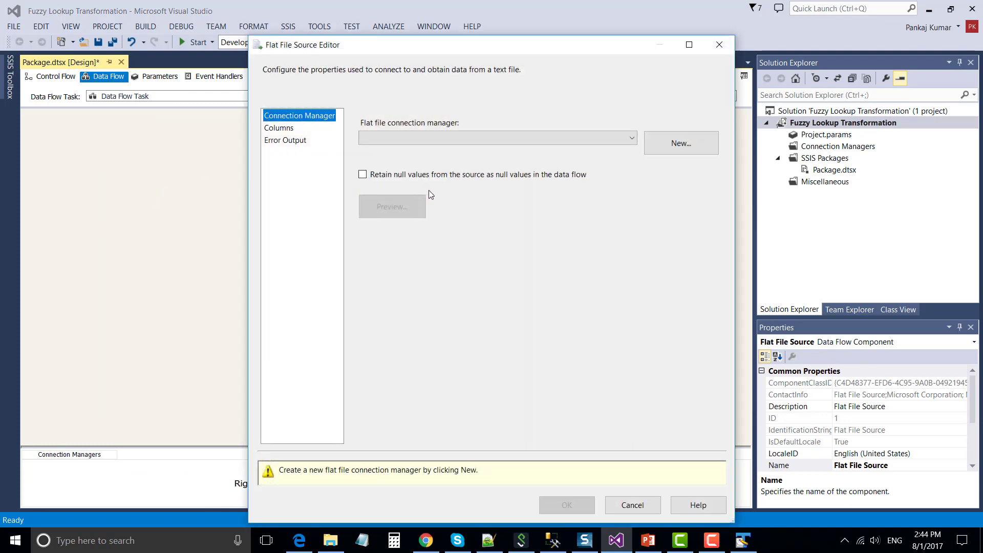
- Create a flat file connection manager named "fuzzy lookup" that reads the CSV file C:\Files\CustomerWithCityInfo.csv
click(705, 144)
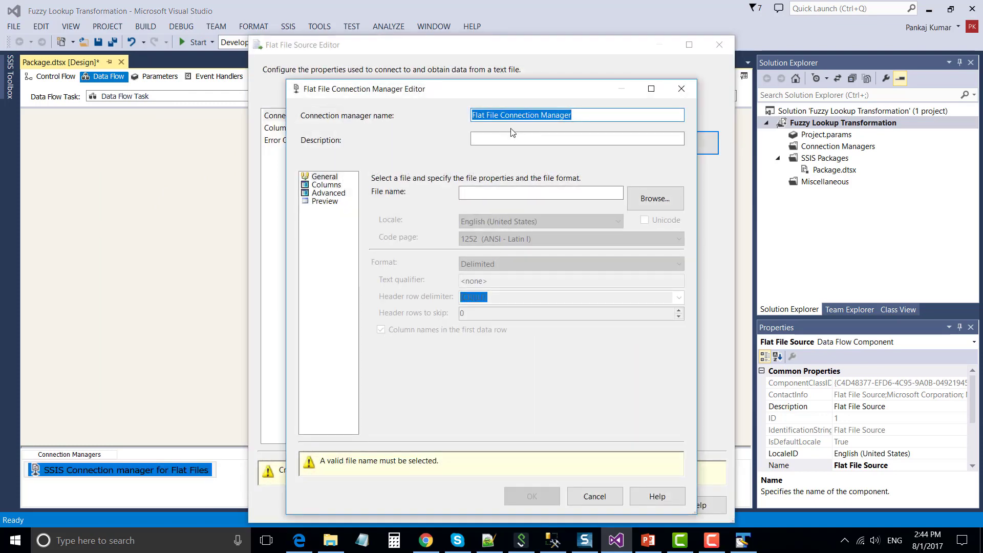
text(fuzzy lookup)
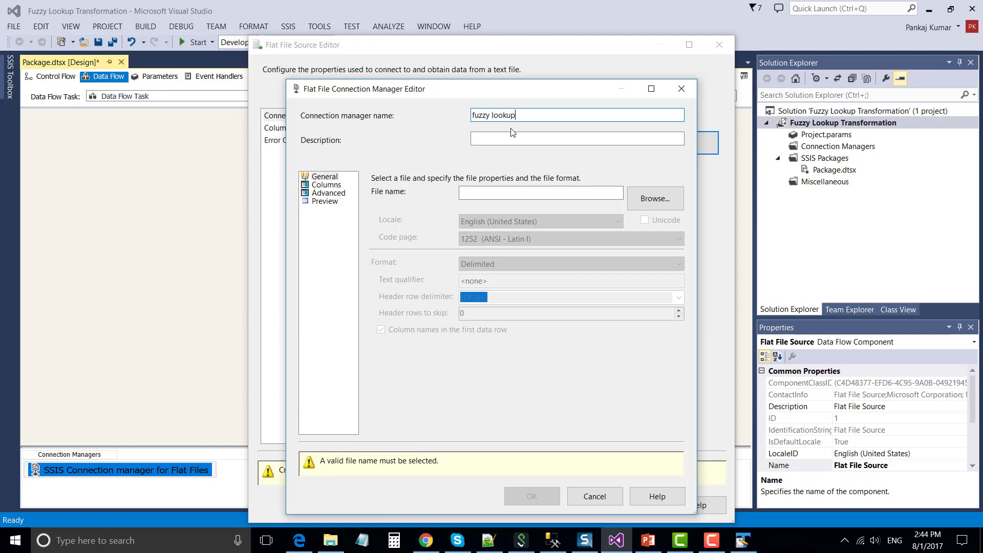
click(653, 202)
click(702, 366)
click(665, 388)
click(487, 205)
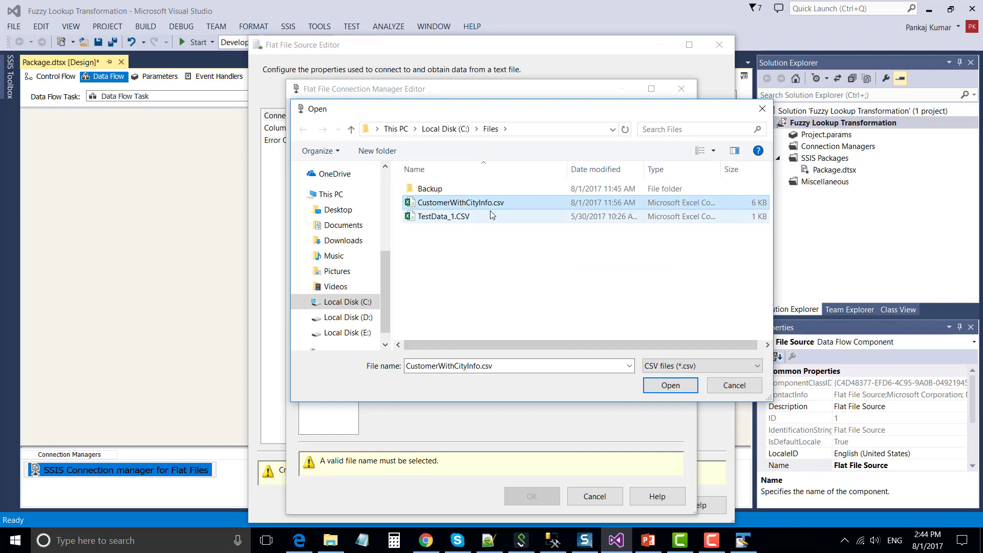
click(671, 388)
- Review the City values in the connection's column preview, and accept the connection manager and the Flat File Source
click(326, 185)
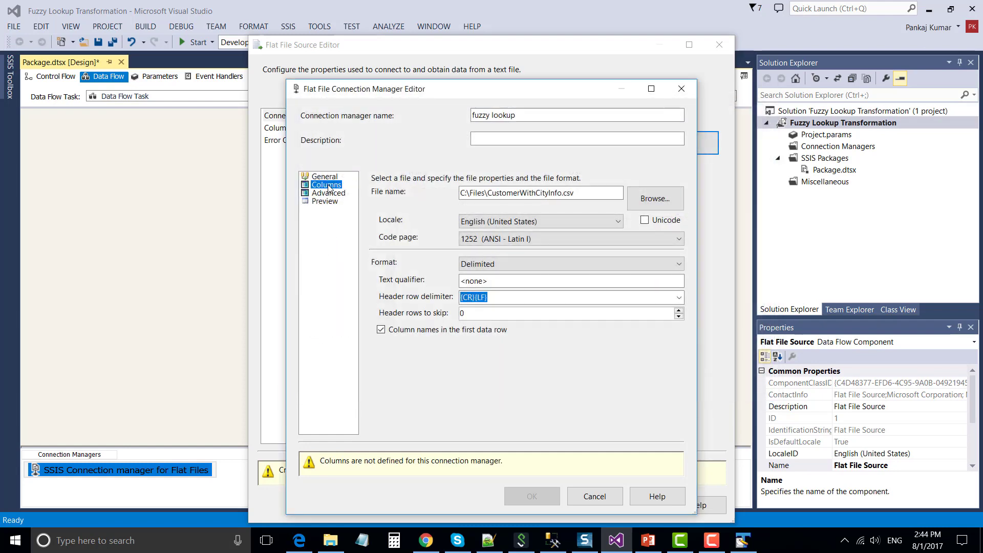
drag(469, 387, 568, 391)
click(642, 276)
click(643, 357)
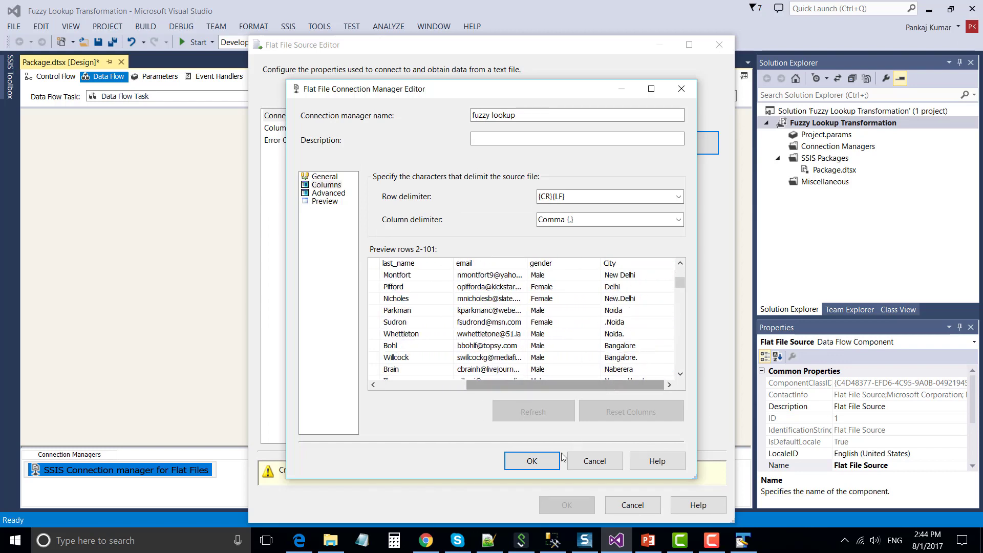
click(625, 312)
click(623, 334)
click(627, 313)
click(628, 337)
click(628, 312)
click(624, 325)
click(624, 336)
click(528, 462)
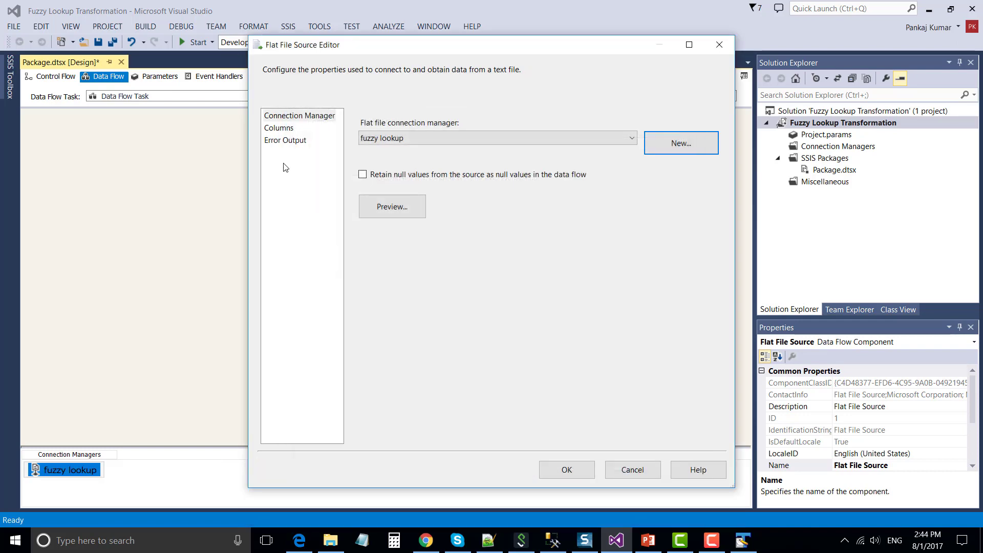
click(567, 505)
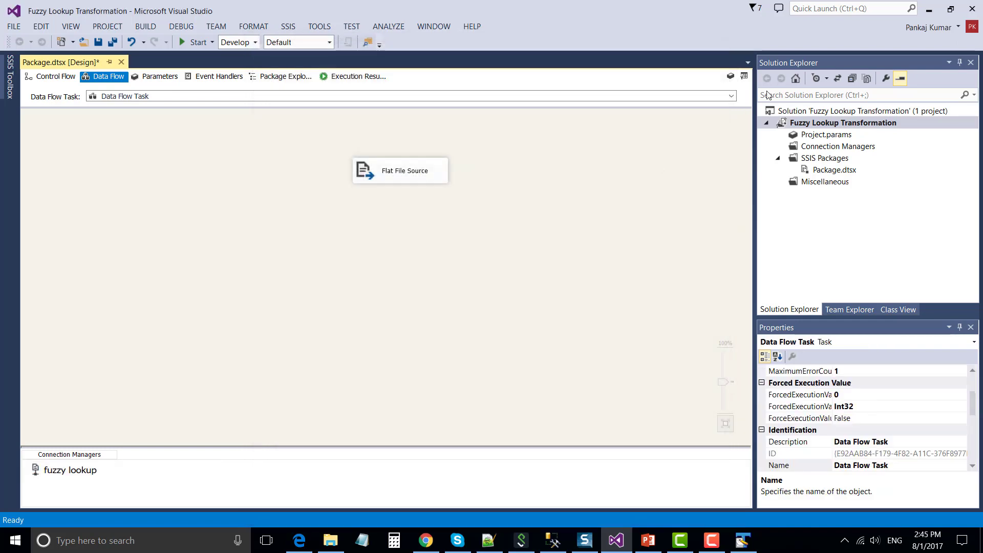
- Add a Fuzzy Lookup transformation below the Flat File Source and connect the source's output to it
click(744, 76)
scroll(100, 243, up, 2)
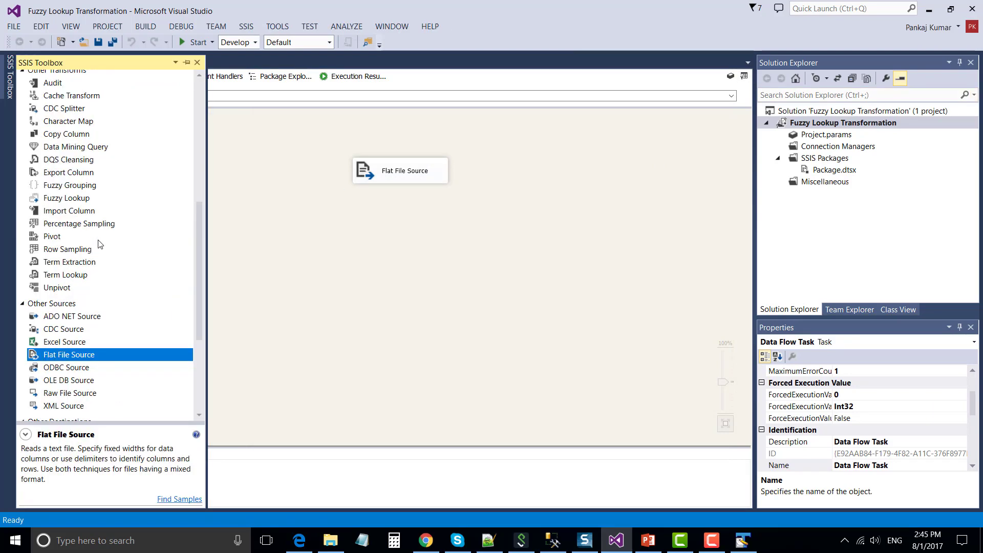
drag(76, 203, 368, 244)
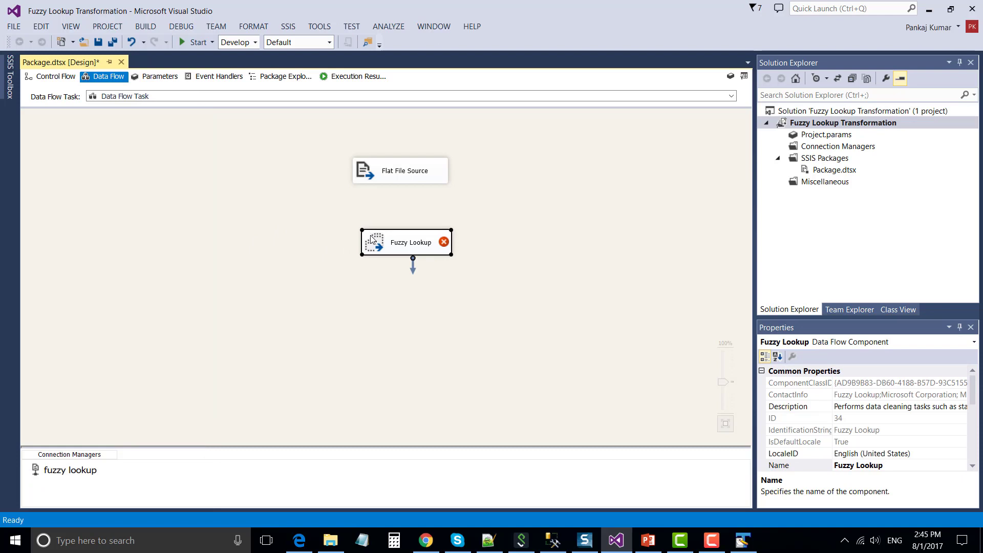
click(389, 173)
drag(404, 215, 393, 246)
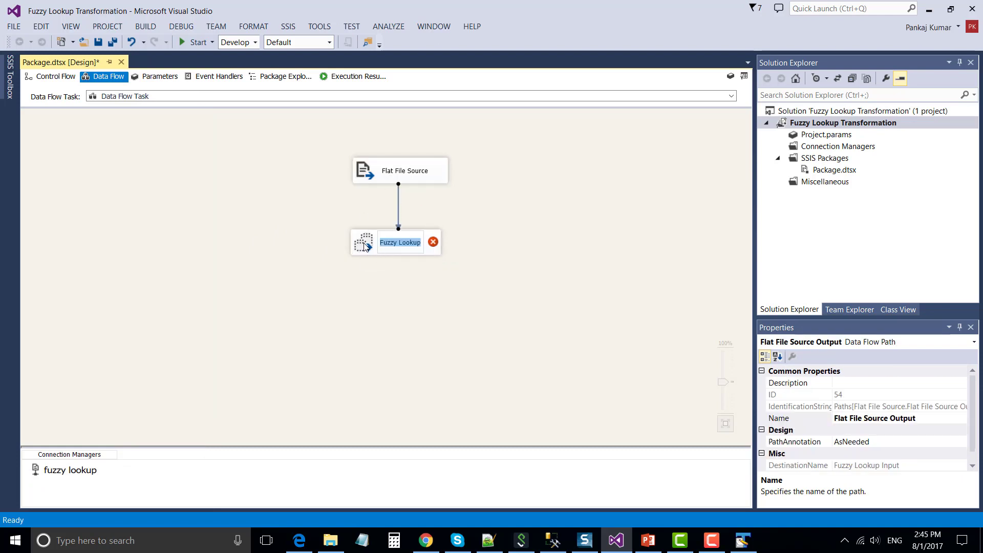
- Open the Fuzzy Lookup transformation's editor and assign it a new OLE DB connection manager based on developer.Testing
click(364, 241)
double_click(362, 235)
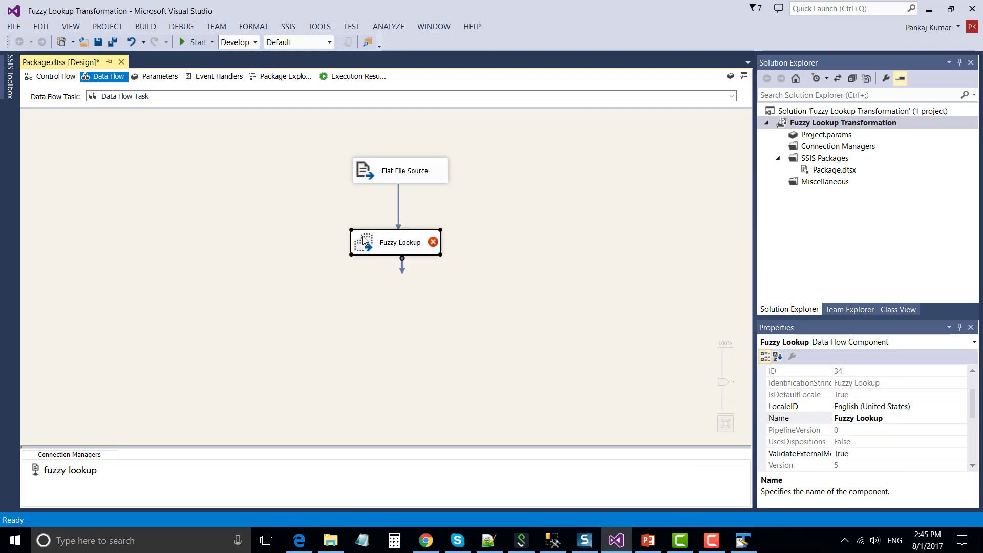
click(635, 212)
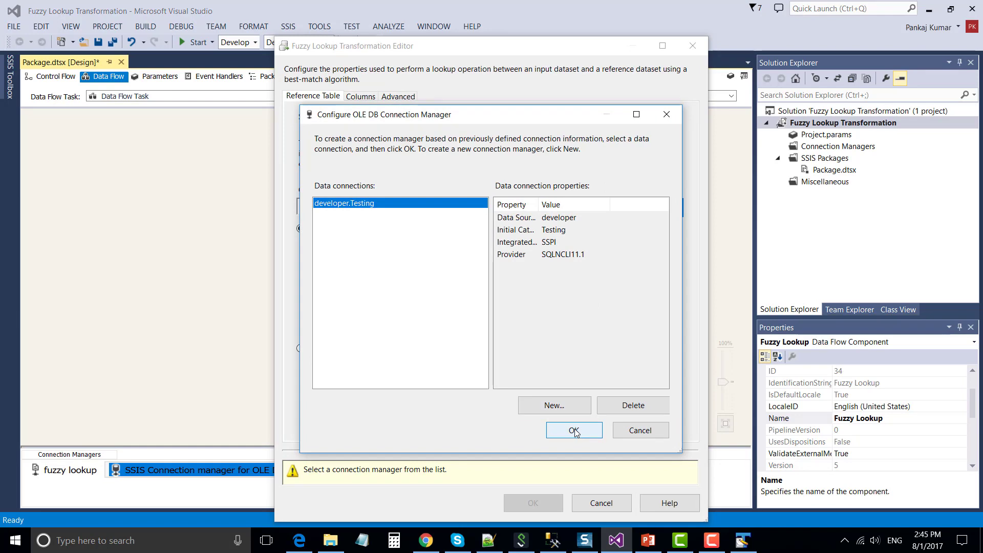
click(574, 432)
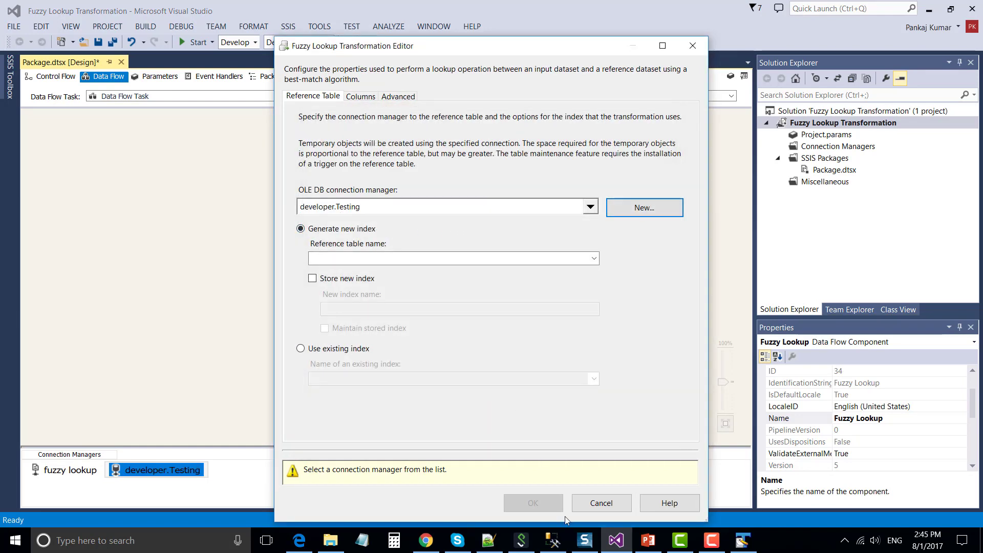
- Check the Testing database in SQL Server Management Studio, and choose [dbo].[City] as the Fuzzy Lookup's reference table in Visual Studio
click(554, 542)
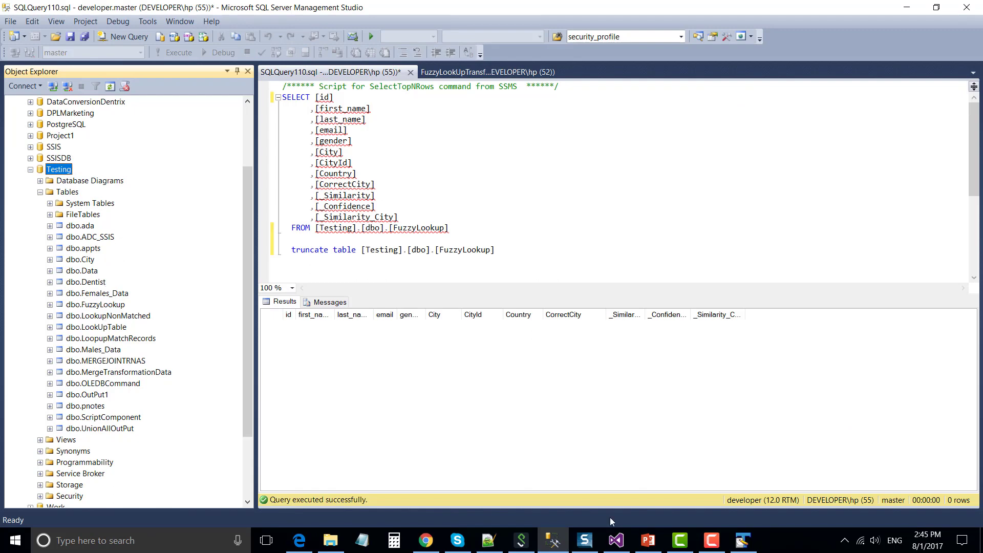
click(630, 541)
click(417, 261)
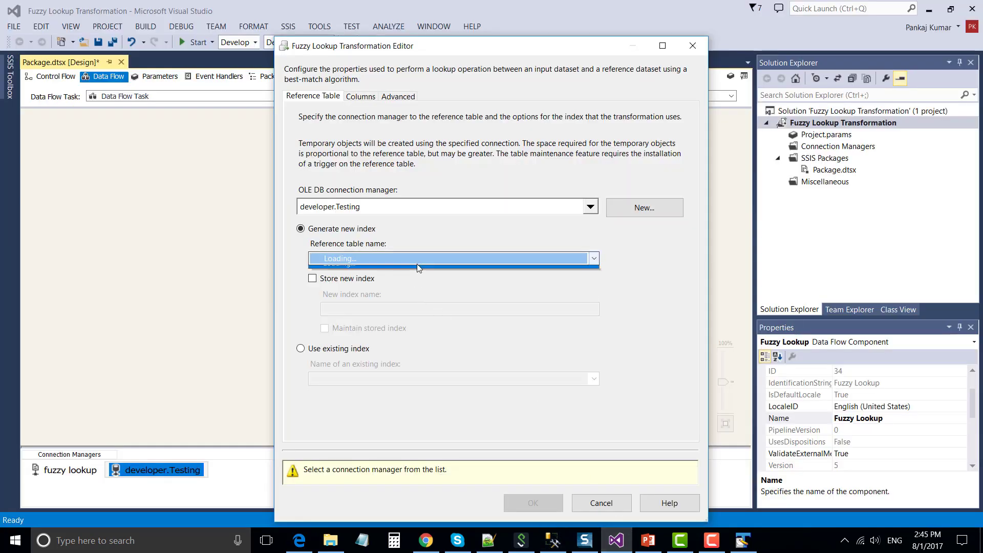
click(370, 298)
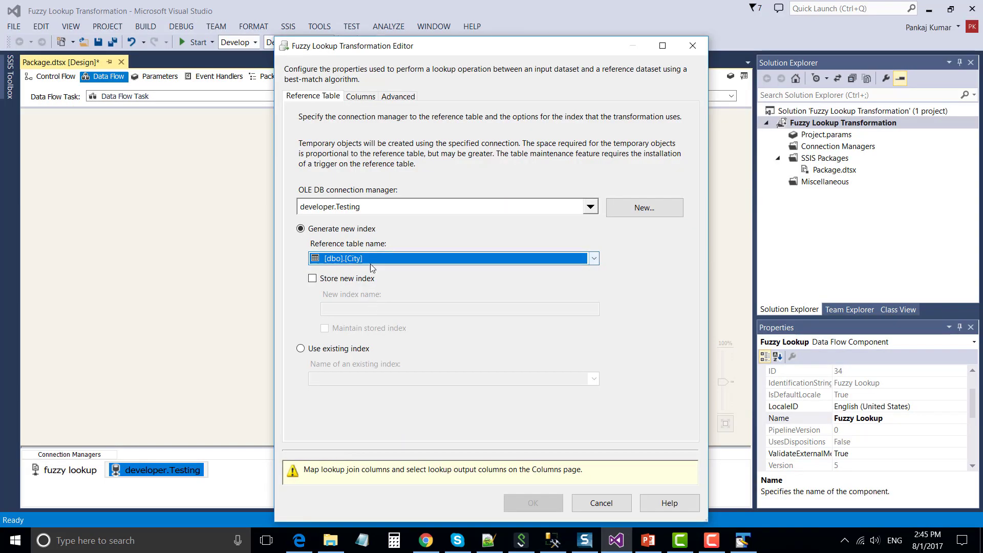
- Delete the existing City join in the column mapping and map the input City column to the lookup City column again
click(361, 97)
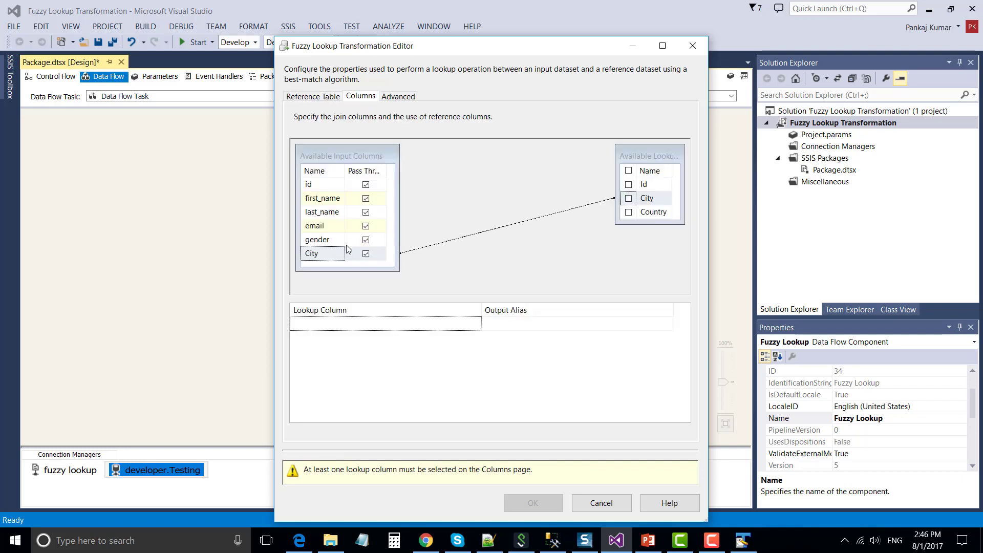
click(562, 212)
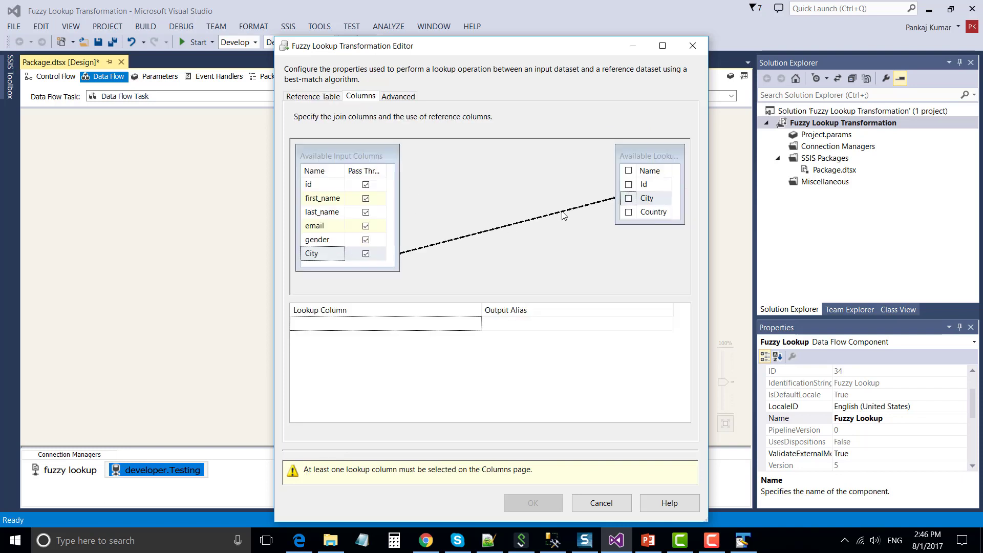
key(Delete)
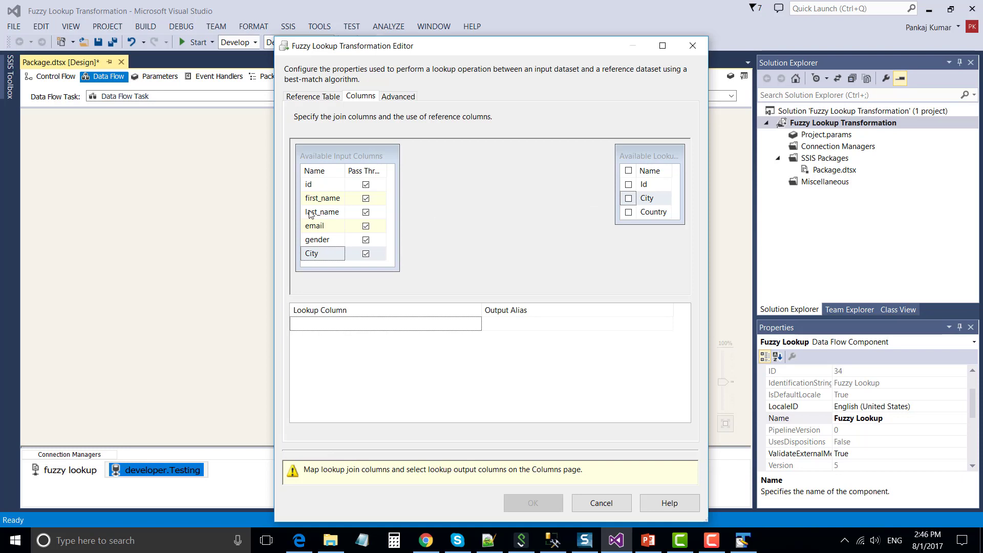
drag(318, 254, 656, 200)
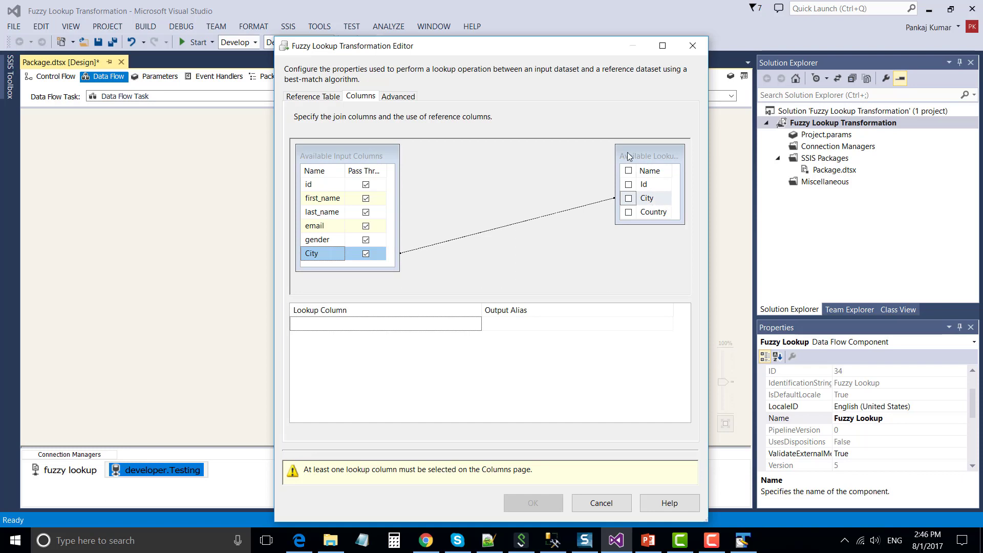
- Move and widen the available lookup columns box, and select Id, City and Country as lookup output columns
drag(628, 166, 549, 168)
drag(607, 213, 647, 215)
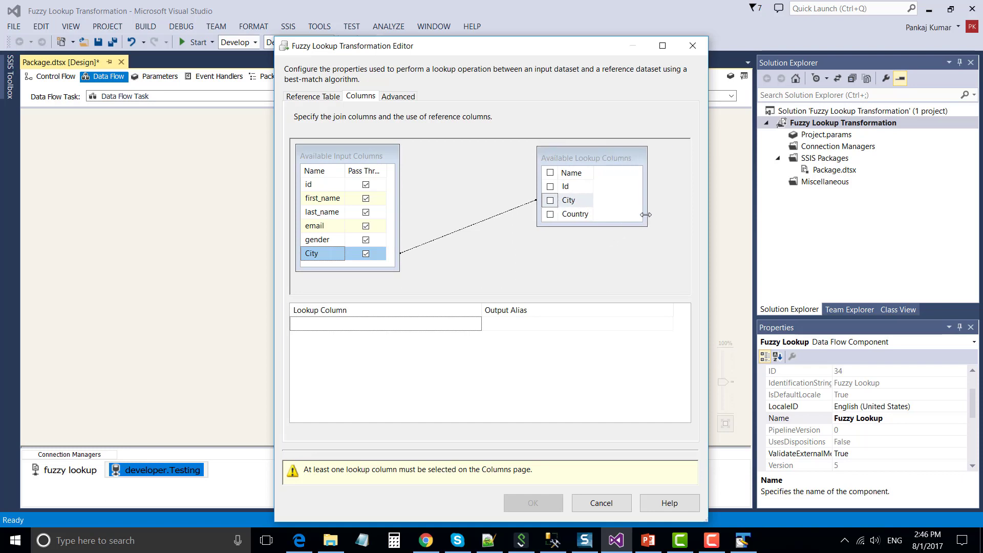
click(551, 187)
click(550, 201)
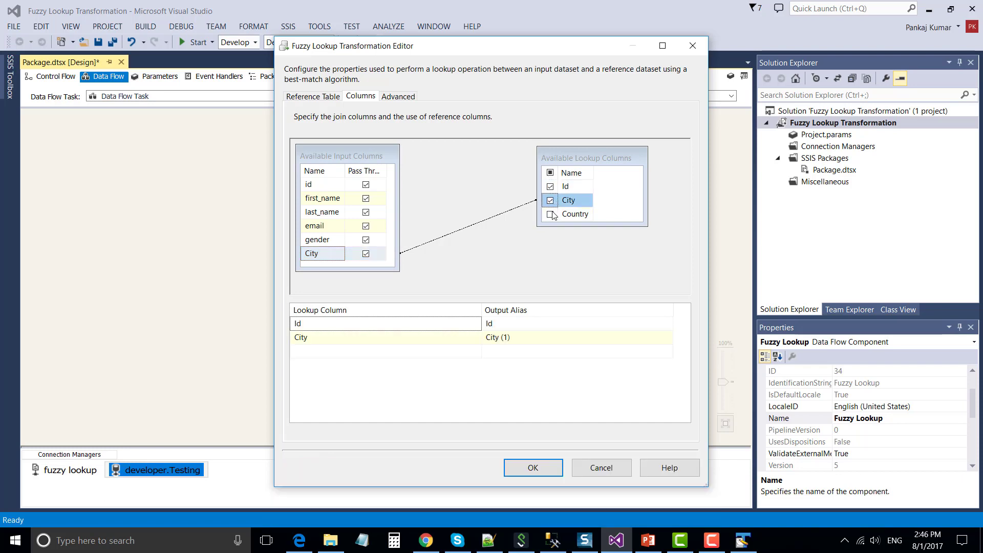
click(551, 214)
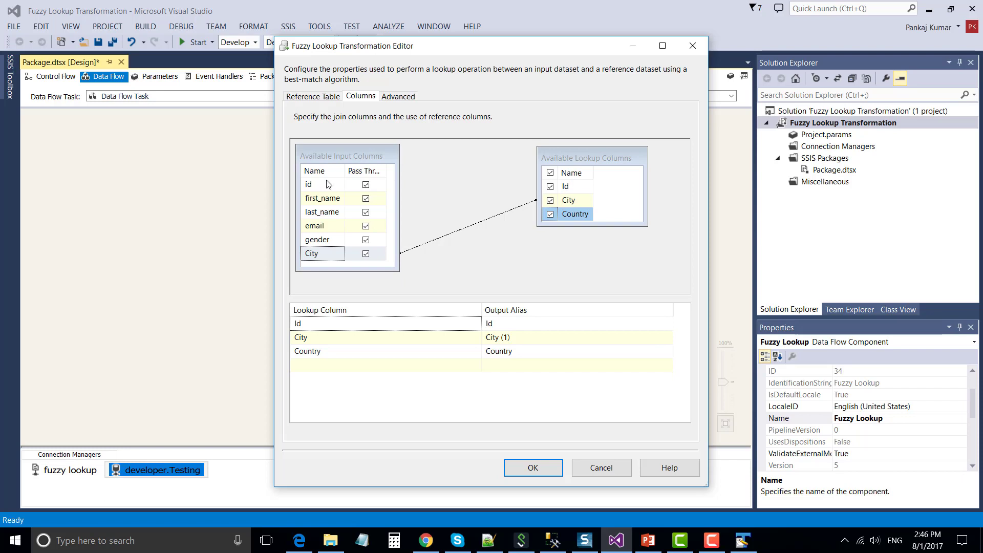
- Set the output alias of the City lookup column to CorrectCity
click(556, 338)
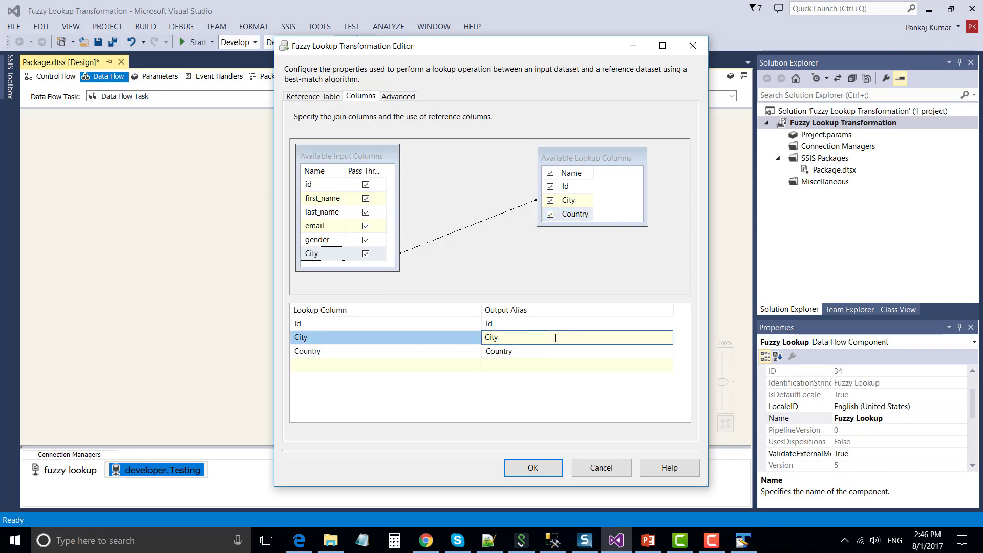
text(Correct)
click(544, 352)
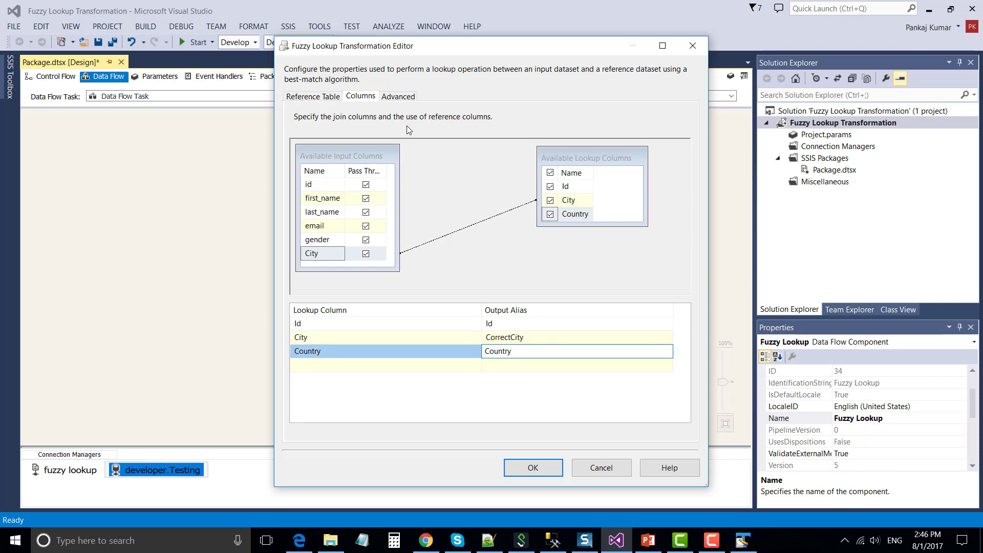
- Set the Fuzzy Lookup's maximum number of matches per lookup to 1 and its similarity threshold to 0.70
click(406, 102)
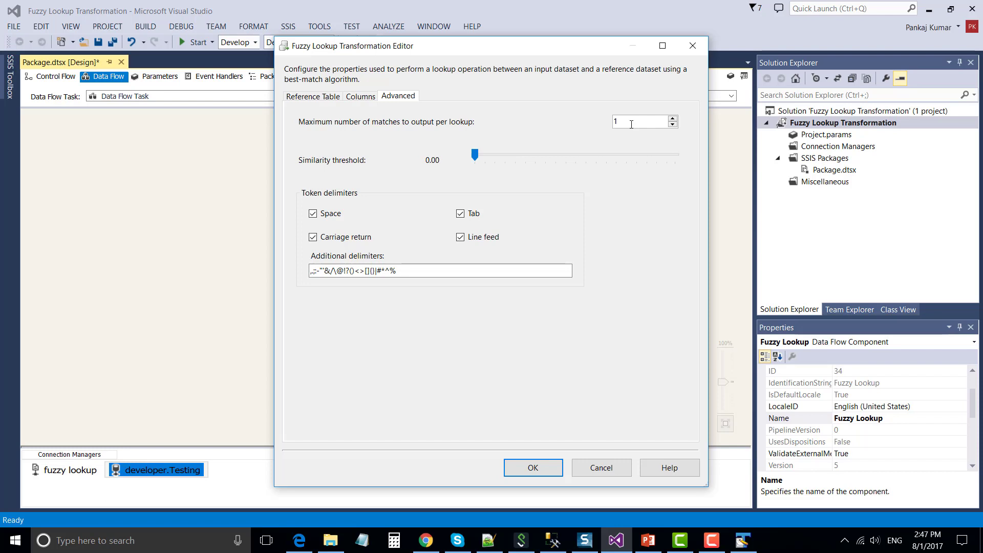
drag(632, 124, 610, 120)
text(5)
key(BackSpace)
text(1)
click(607, 153)
drag(619, 160, 616, 160)
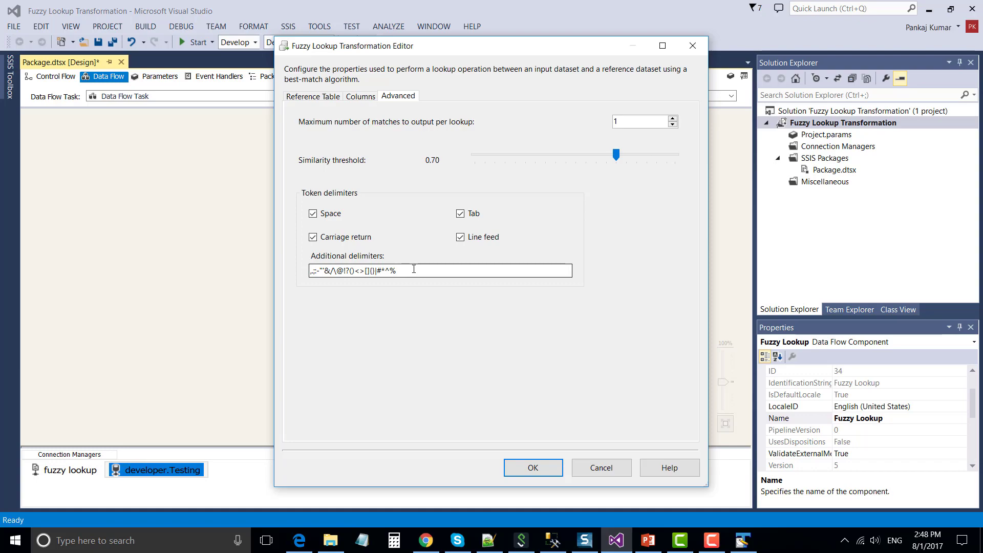
- Switch to TextPad and examine the extra spaces and dots in the New York entries of CustomerWithCityInfo.csv
click(743, 540)
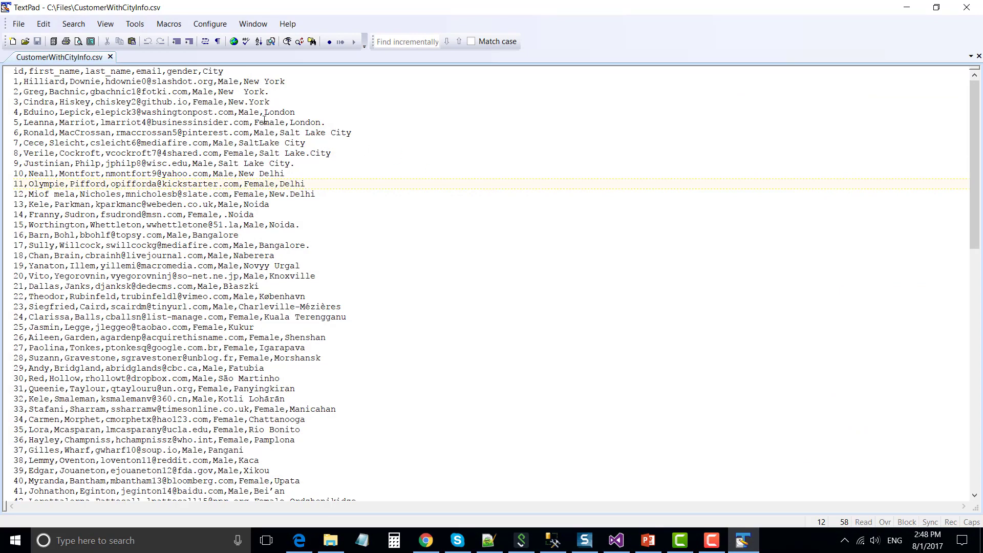
drag(235, 93, 246, 93)
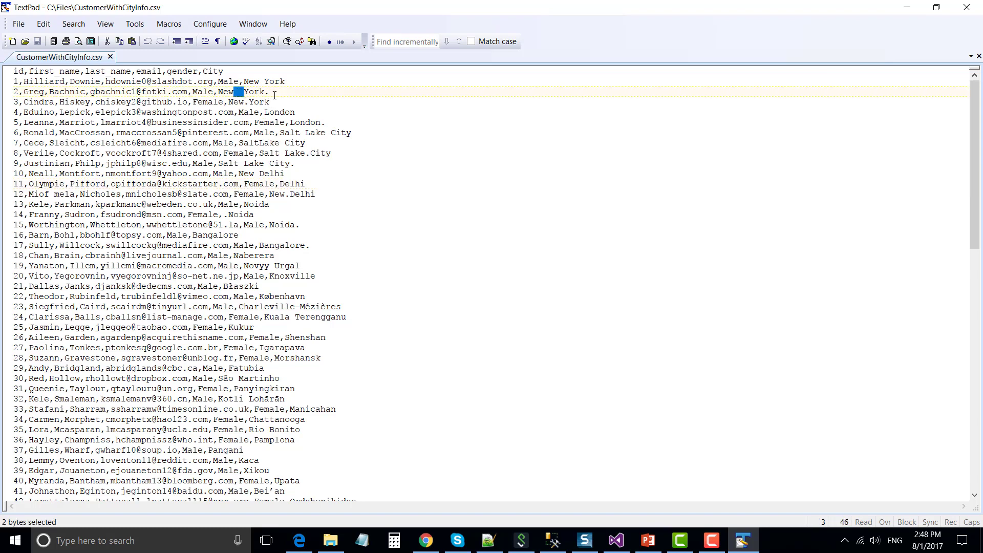
click(288, 97)
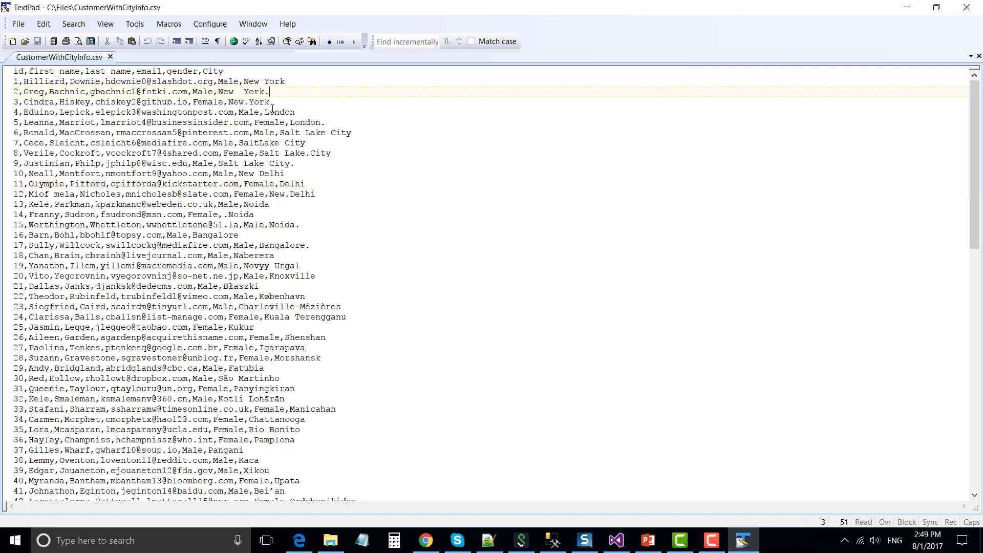
click(245, 104)
key(shift+Right)
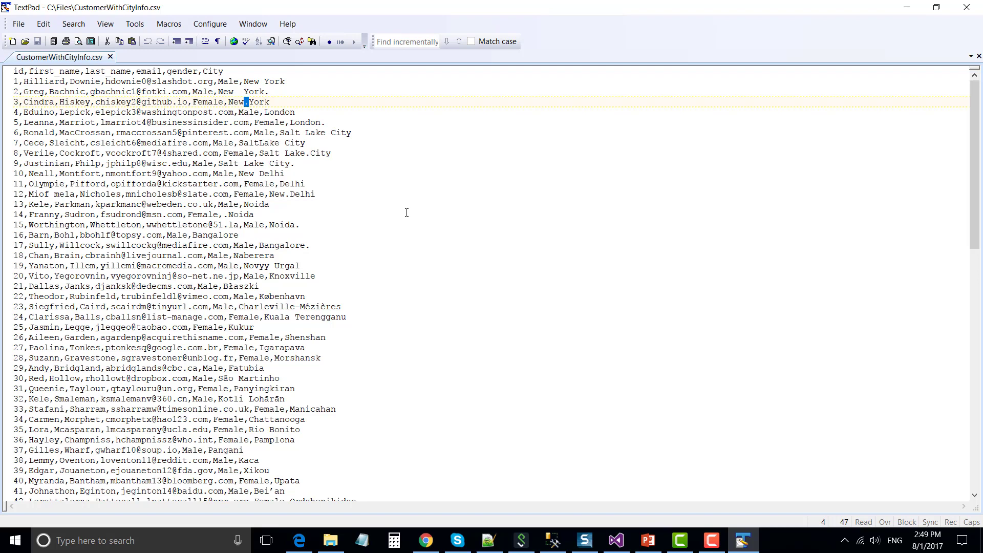
- In Visual Studio, keep only Space as the Fuzzy Lookup's standard token delimiter, reduce the additional delimiters to ".", and confirm the editor
click(616, 540)
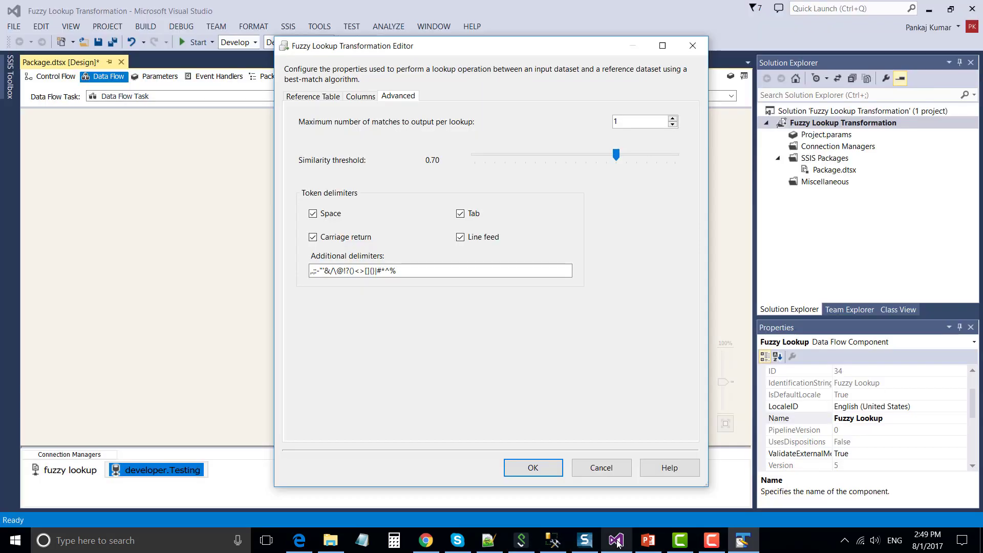
drag(398, 271, 312, 271)
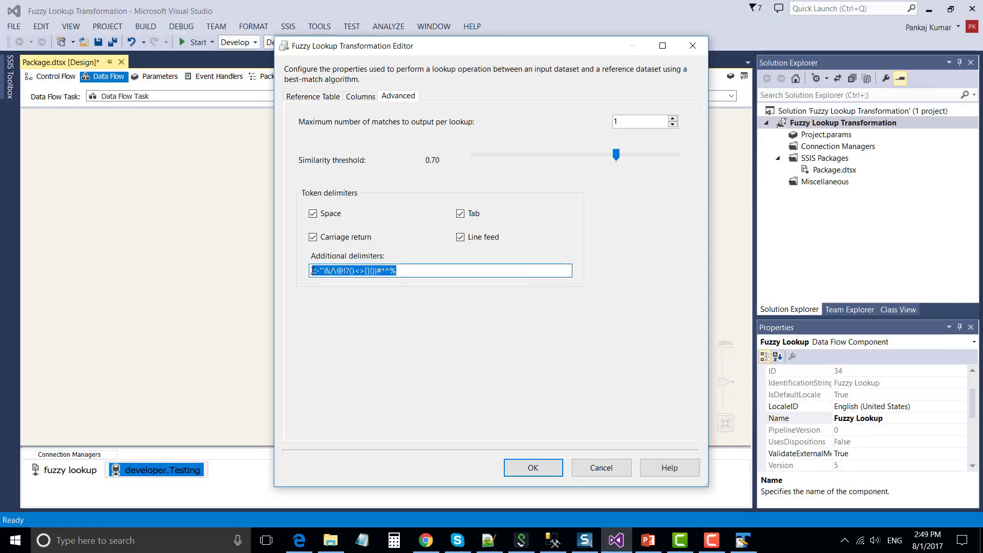
key(Delete)
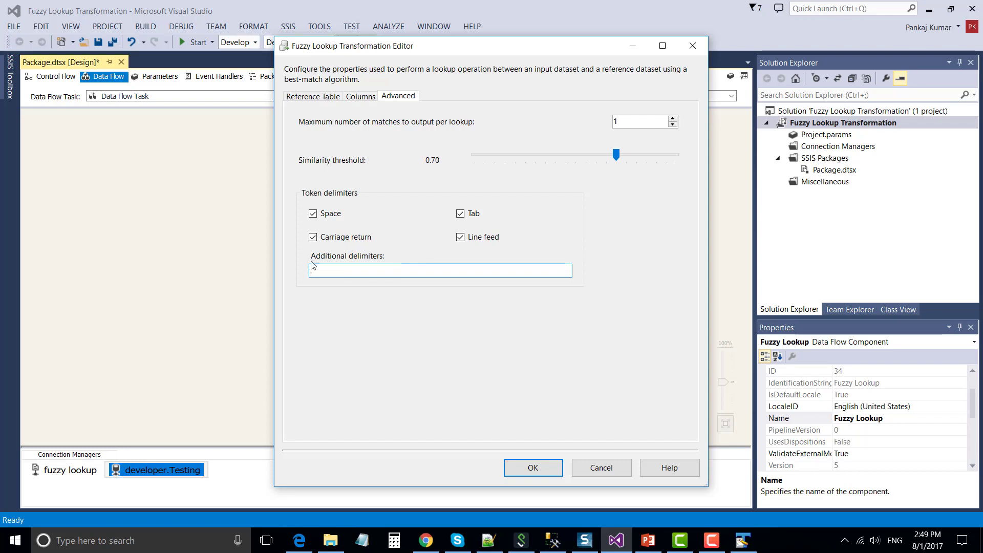
click(313, 237)
click(461, 238)
click(463, 219)
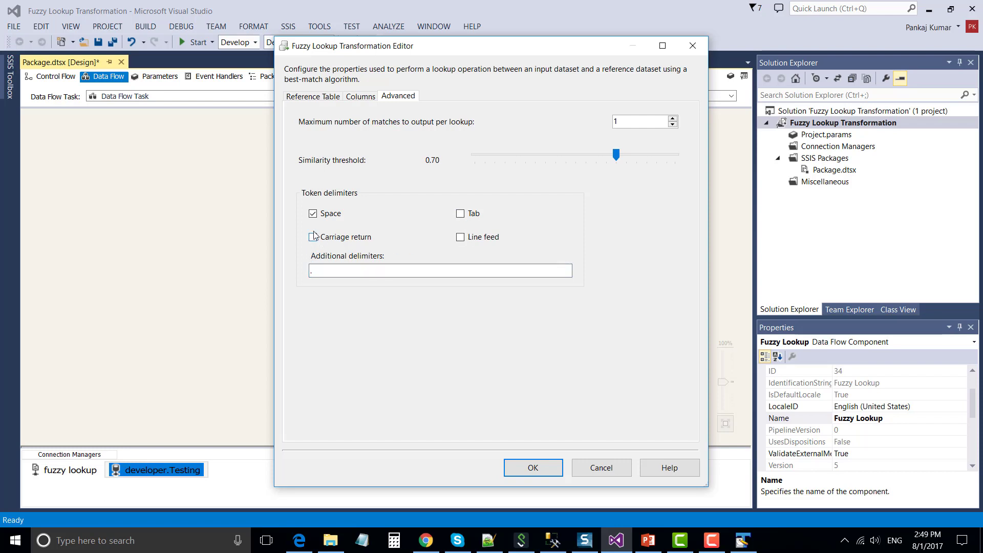
click(345, 270)
click(527, 467)
click(524, 316)
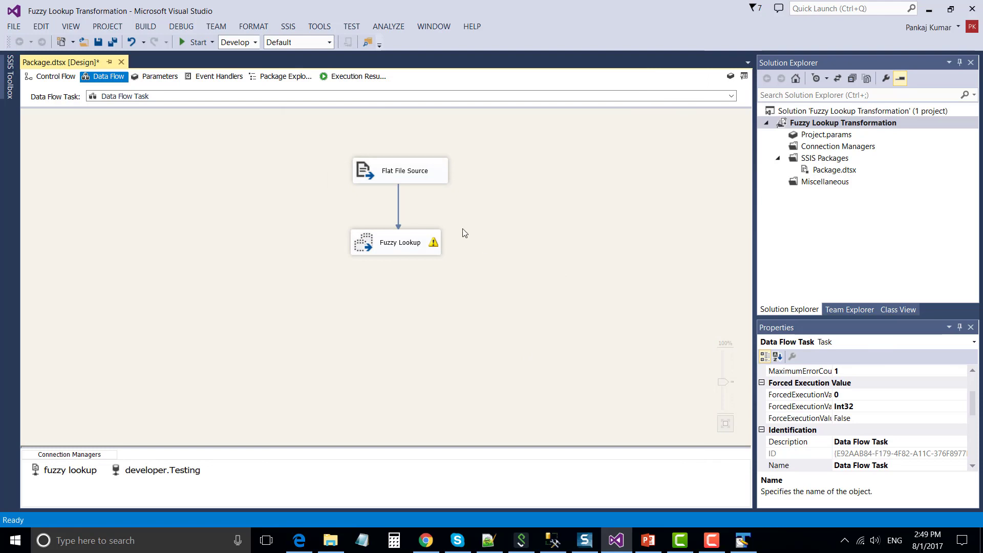
- Check the Fuzzy Lookup warning and the City column's varchar length in the table creation script in SQL Server Management Studio
mouse_move(431, 248)
click(553, 540)
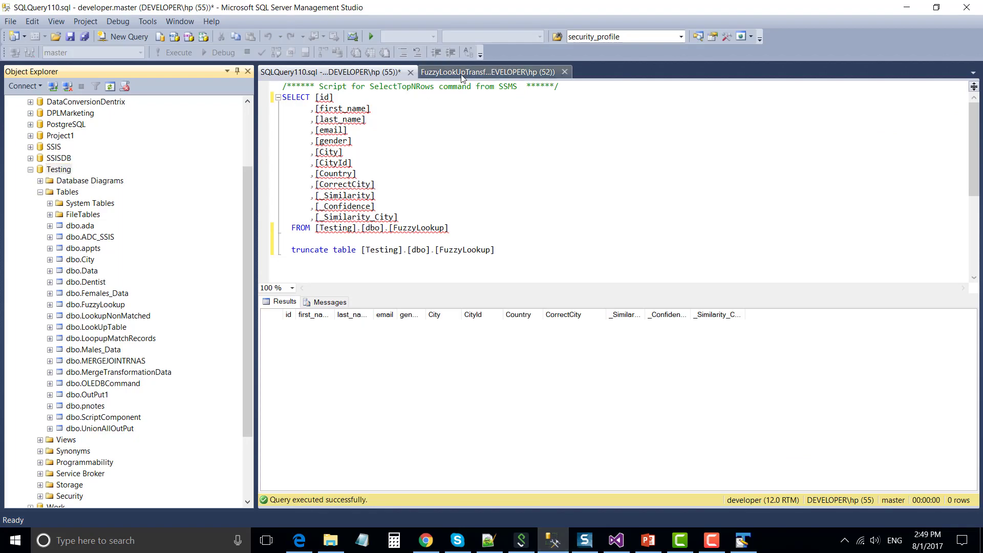
click(486, 72)
double_click(506, 108)
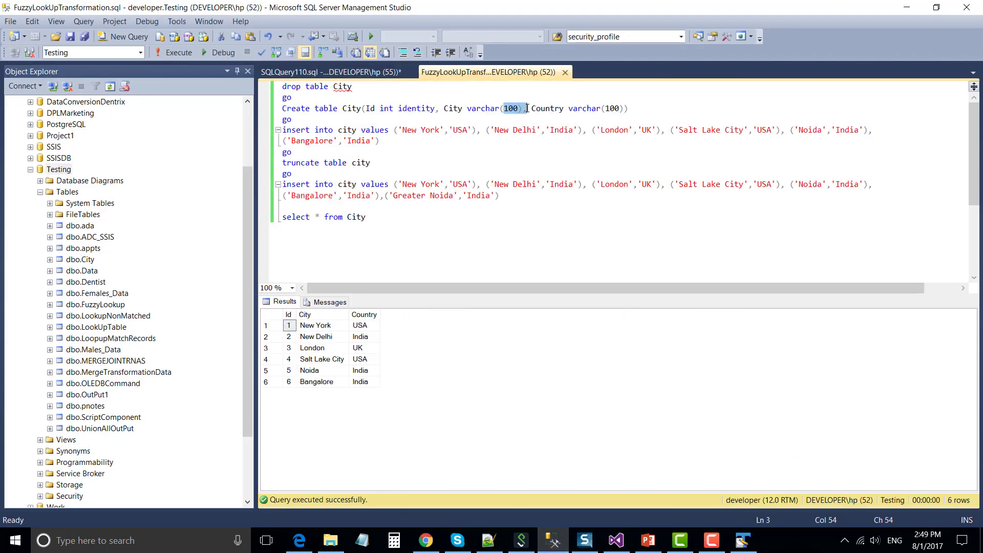
- Back in Visual Studio, set the City column's output width to 100 in the fuzzy lookup flat file connection and confirm
click(616, 540)
right_click(95, 469)
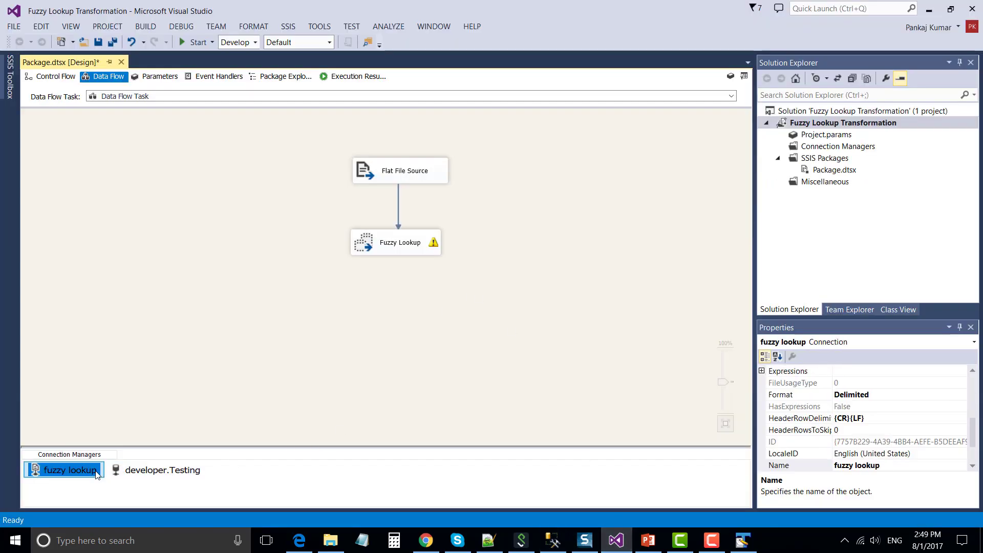
click(166, 232)
click(328, 175)
click(376, 241)
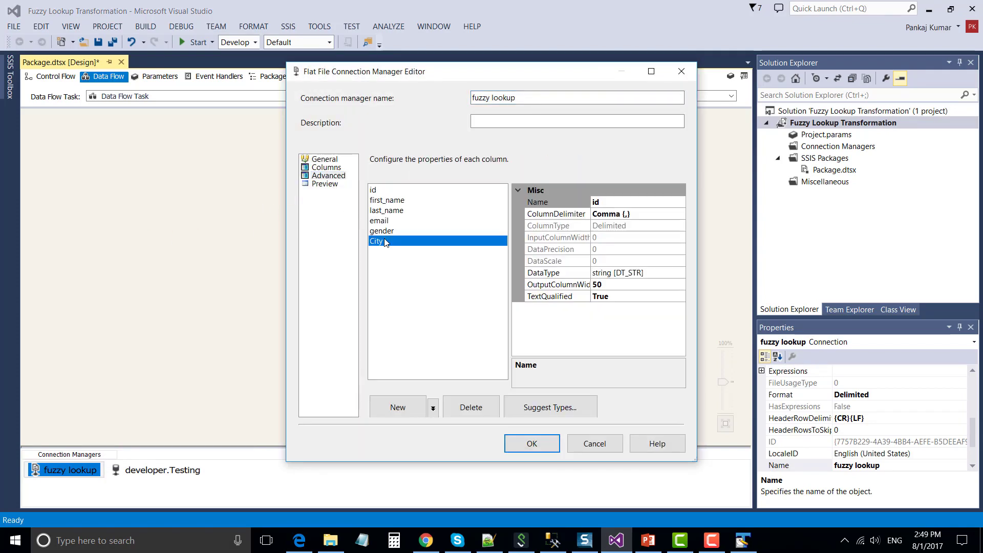
click(618, 285)
text(100)
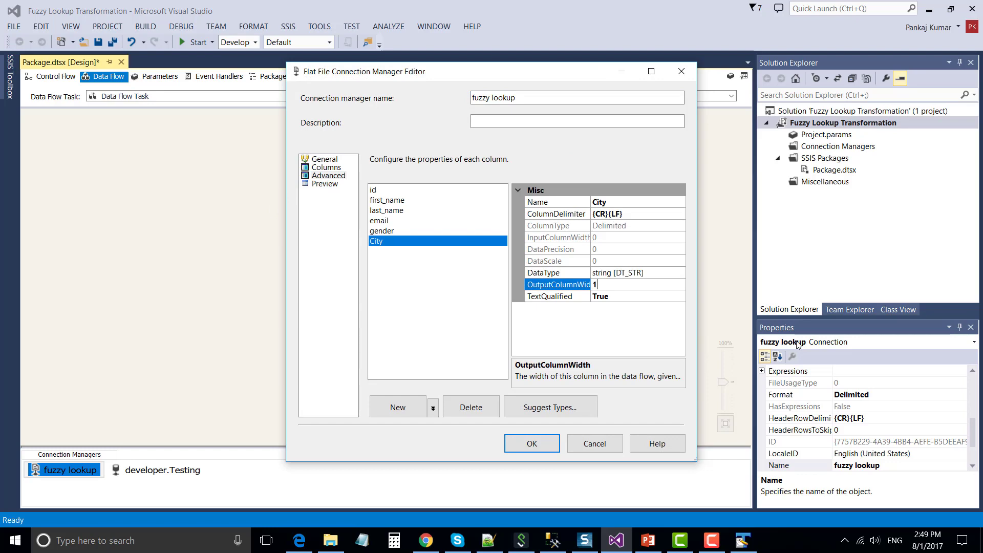
click(543, 445)
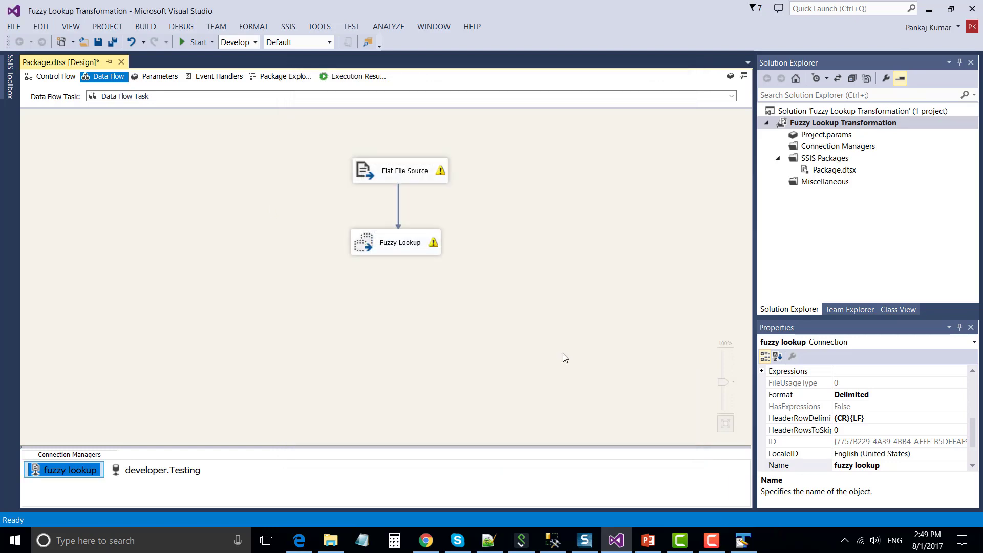
click(554, 380)
- Update the Flat File Source by replacing the City output column's metadata with that of the external column, and confirm the source
double_click(418, 171)
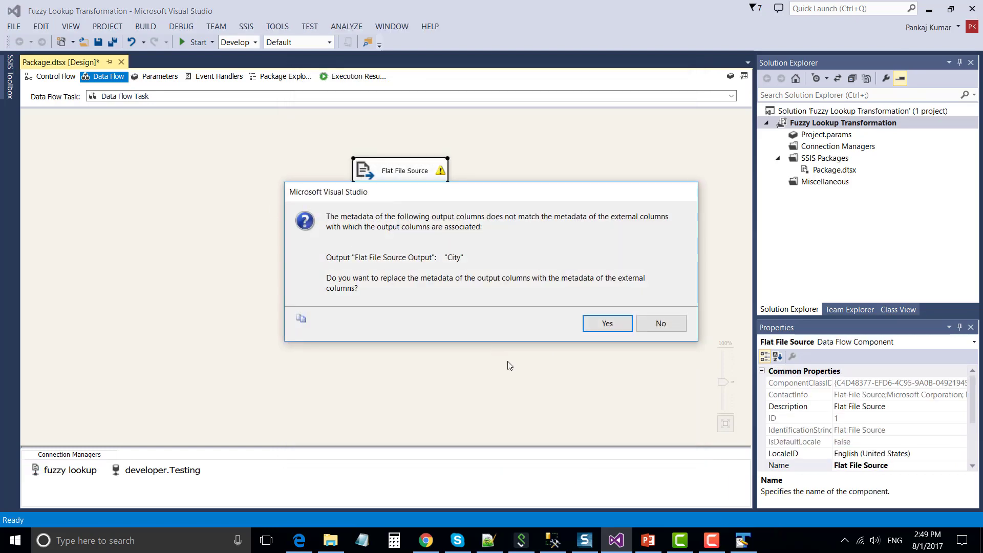
click(610, 323)
click(568, 472)
click(589, 193)
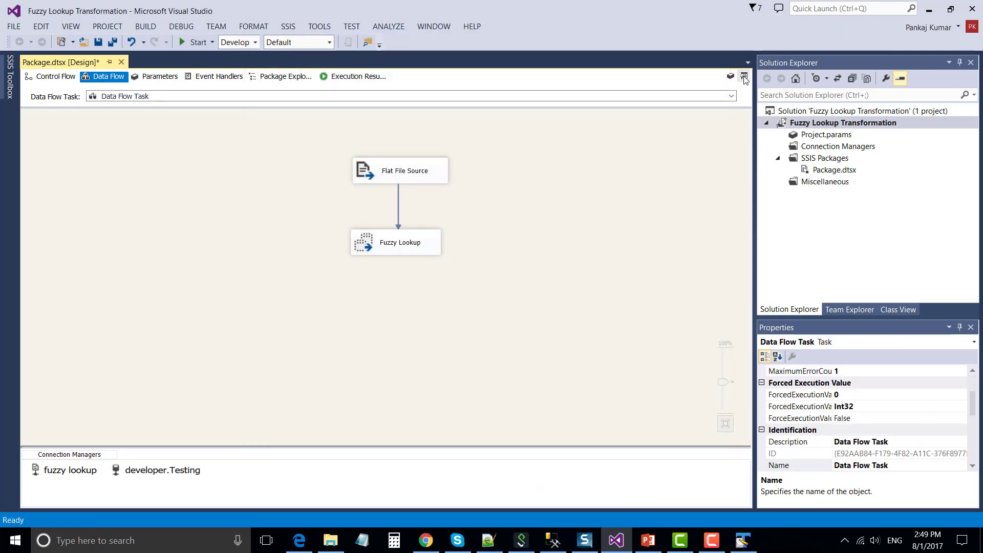
- Add an OLE DB Destination below Fuzzy Lookup, connect the lookup's output to it, and open its list of destination tables
click(9, 77)
scroll(102, 313, down, 4)
drag(77, 370, 354, 324)
click(374, 251)
drag(402, 264, 355, 342)
double_click(355, 342)
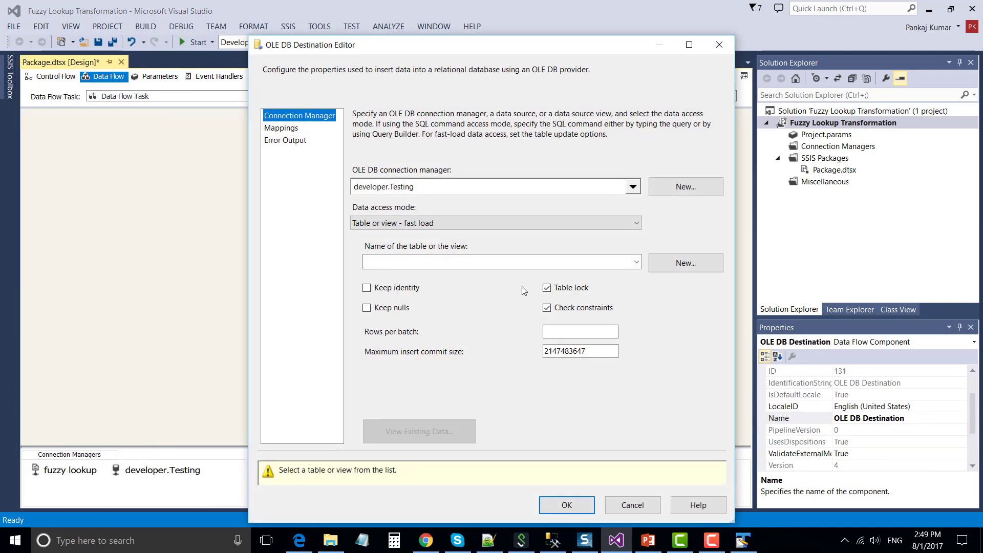
click(543, 262)
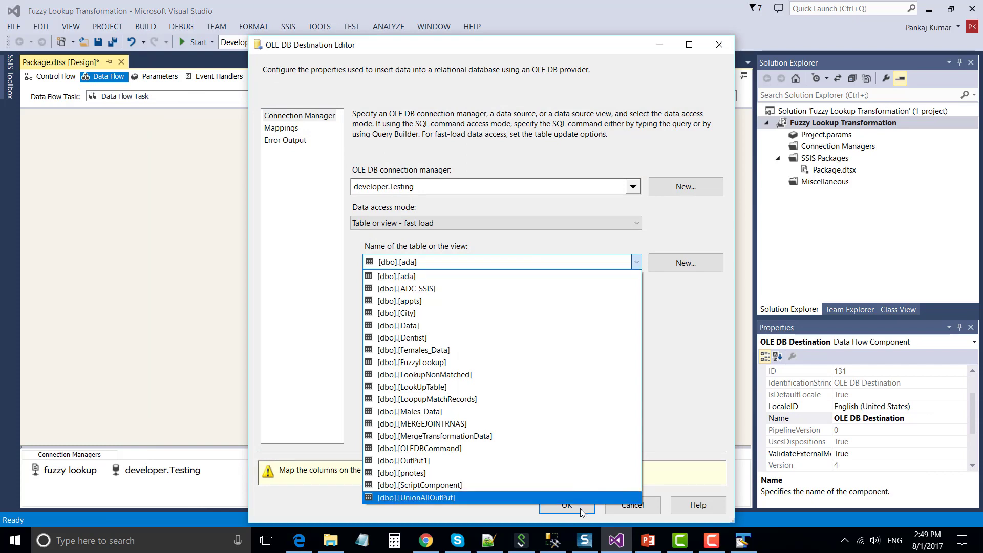
- Run the SELECT query on the FuzzyLookup table in SQL Server Management Studio to check its current contents
click(553, 540)
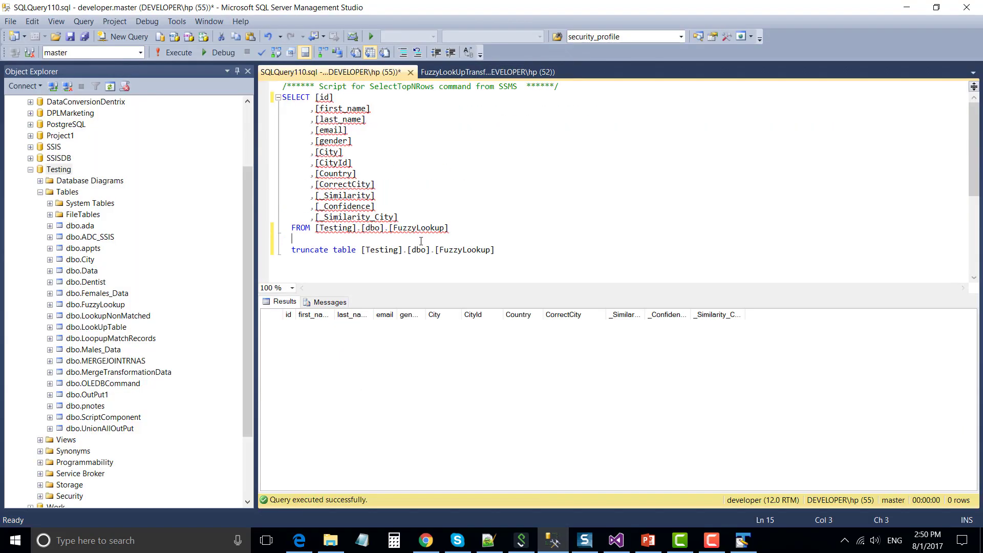
drag(476, 230, 225, 71)
click(174, 53)
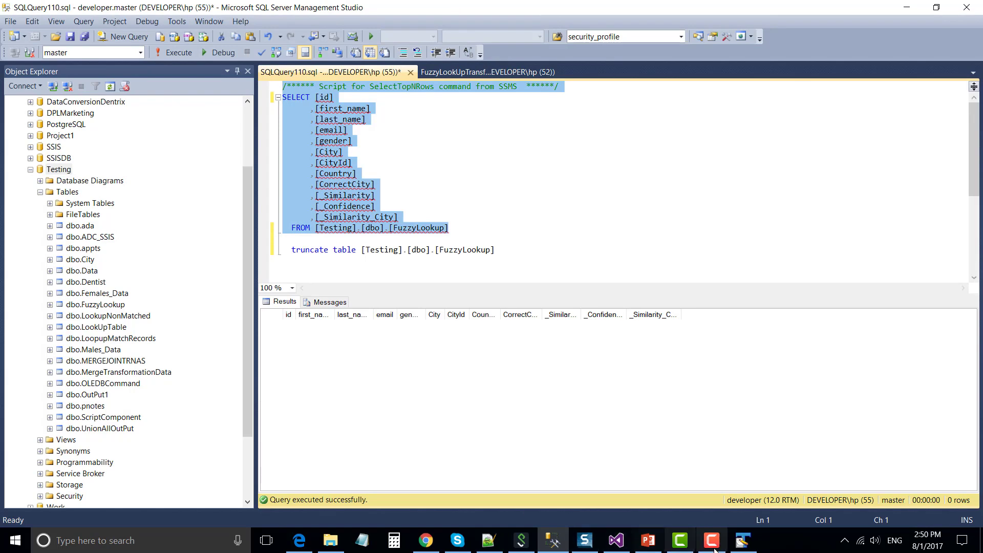
- Return to Visual Studio and choose [dbo].[FuzzyLookup] as the OLE DB Destination's table
click(616, 540)
click(439, 262)
click(438, 351)
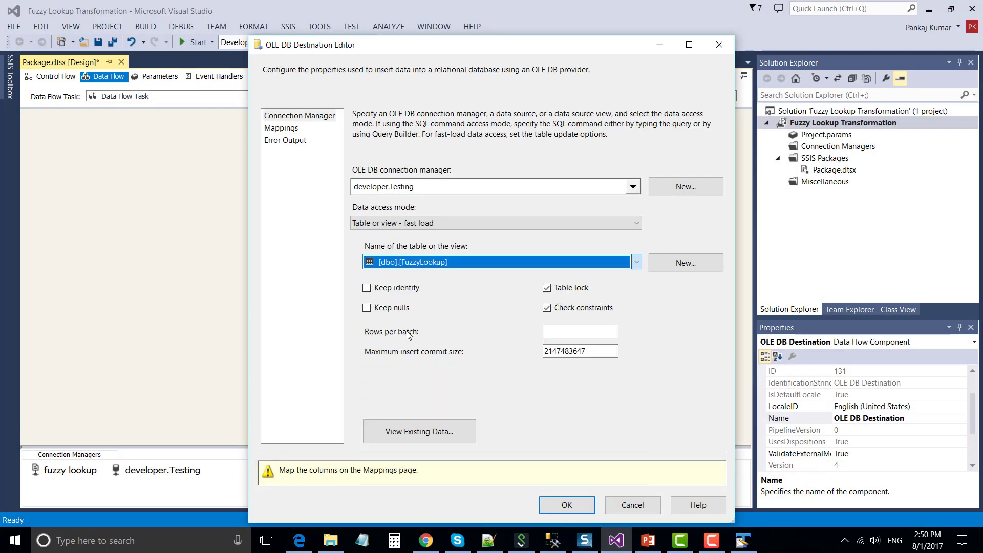
- Map the input id column to the CityId destination column and confirm the OLE DB Destination
click(290, 129)
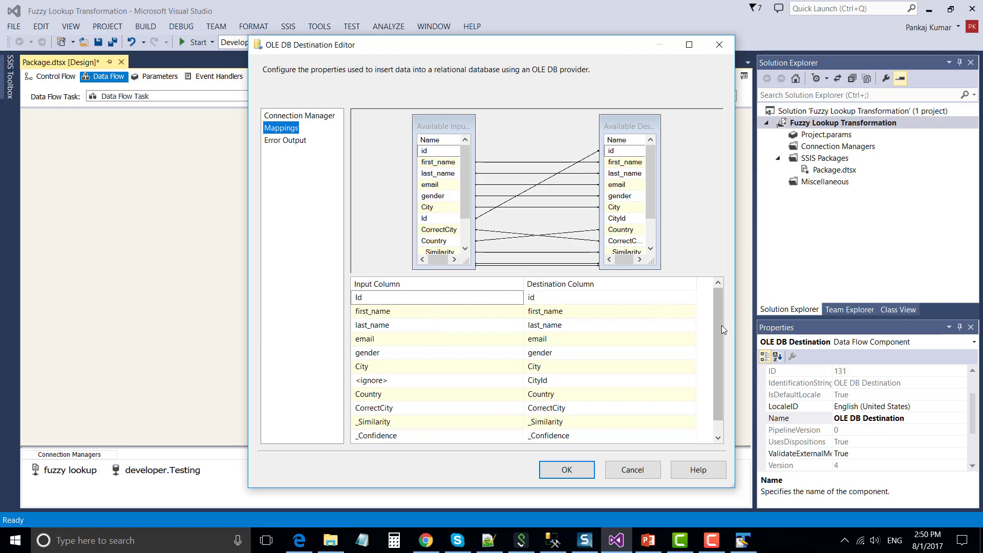
scroll(718, 315, down, 1)
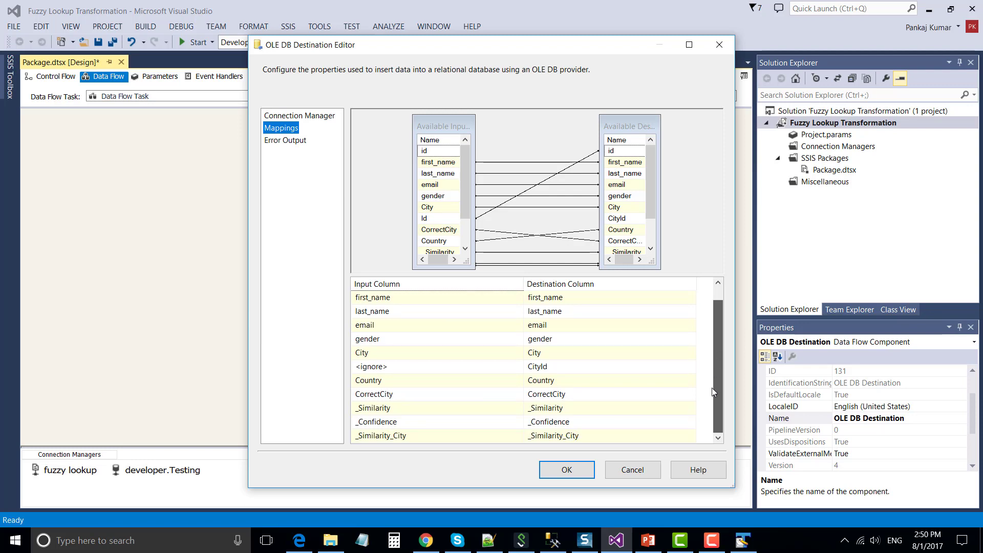
click(500, 368)
click(470, 392)
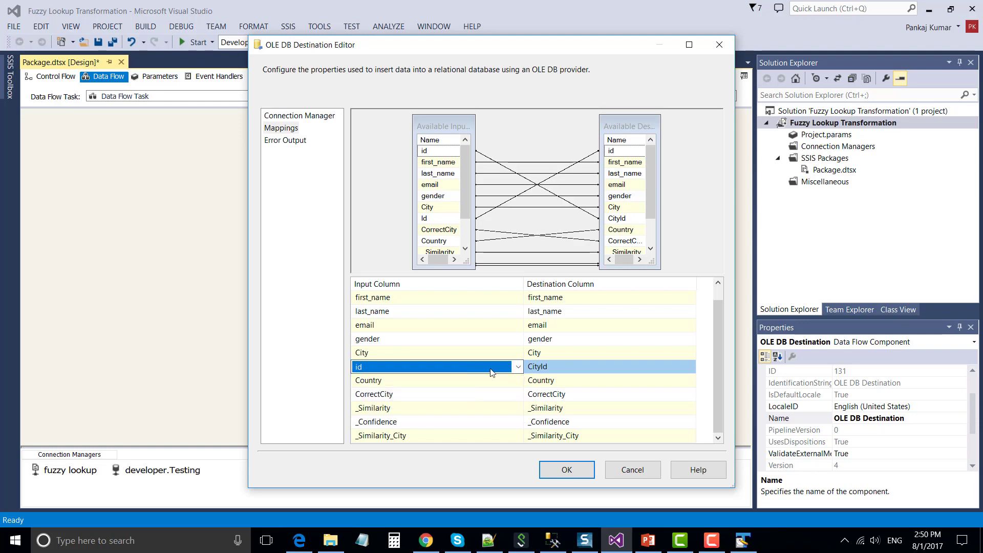
click(563, 367)
scroll(563, 367, up, 1)
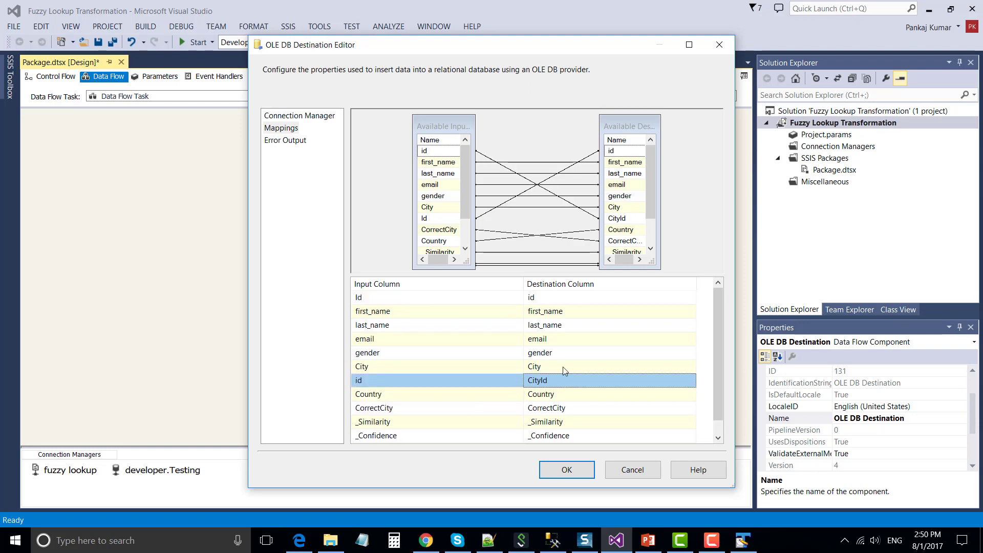
click(565, 469)
- Set the output alias of the Fuzzy Lookup's Id lookup column to CityId and confirm
right_click(408, 246)
click(425, 254)
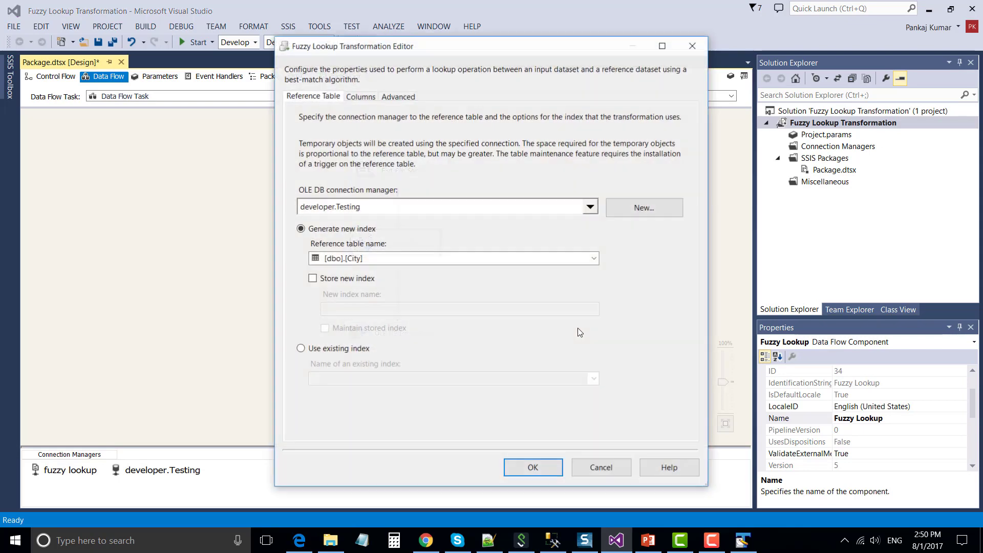
click(361, 97)
click(506, 324)
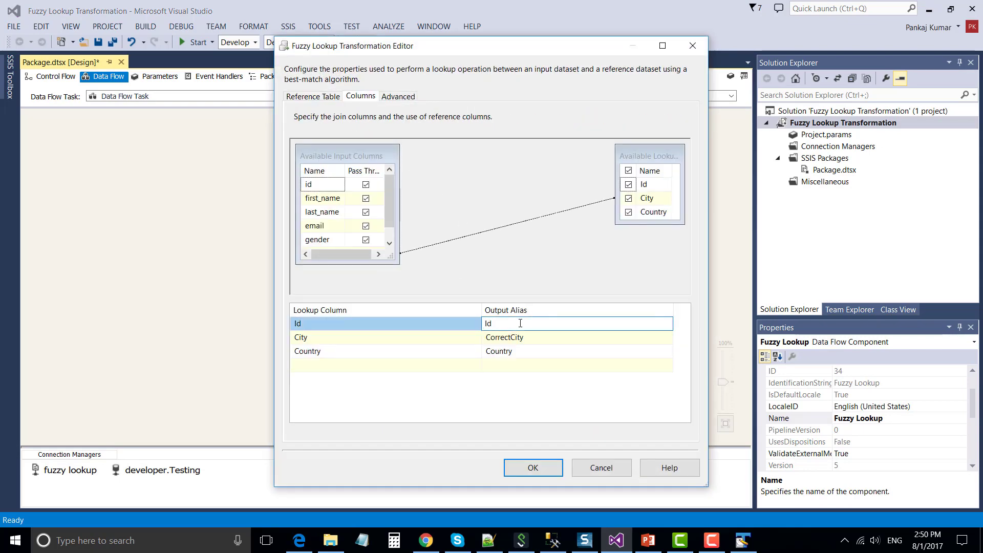
text(City)
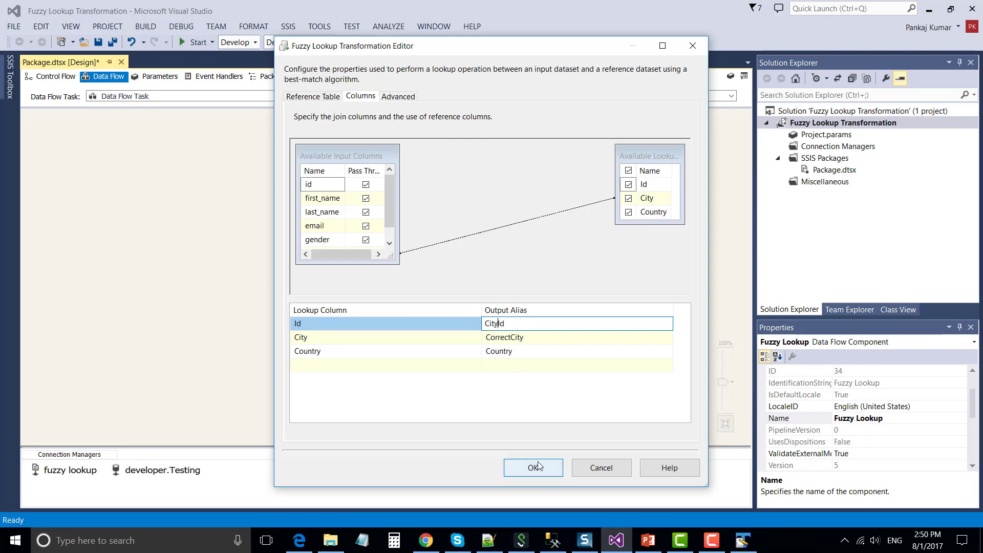
click(533, 467)
- Remap the OLE DB Destination so input CityId feeds CityId and input id feeds id, and confirm the mappings
double_click(391, 341)
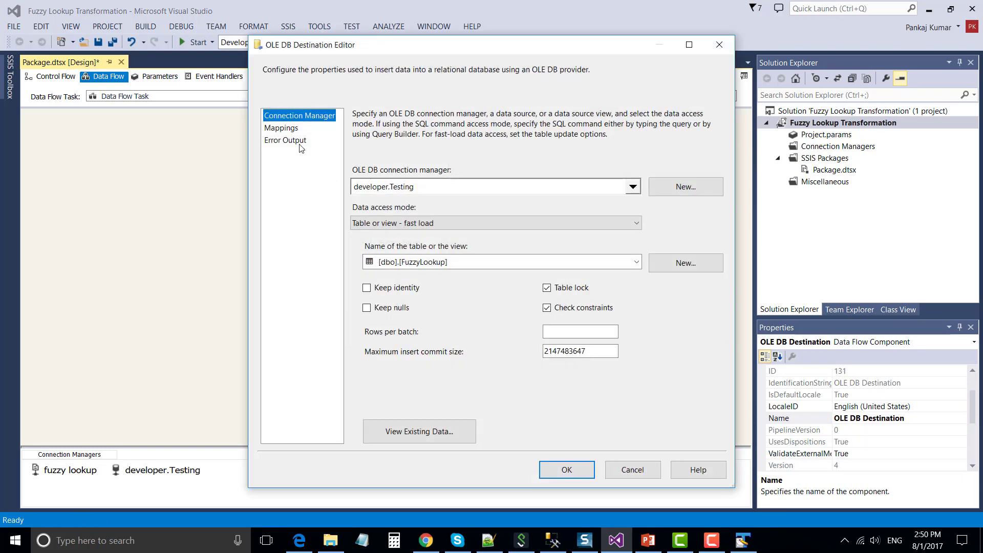
click(286, 129)
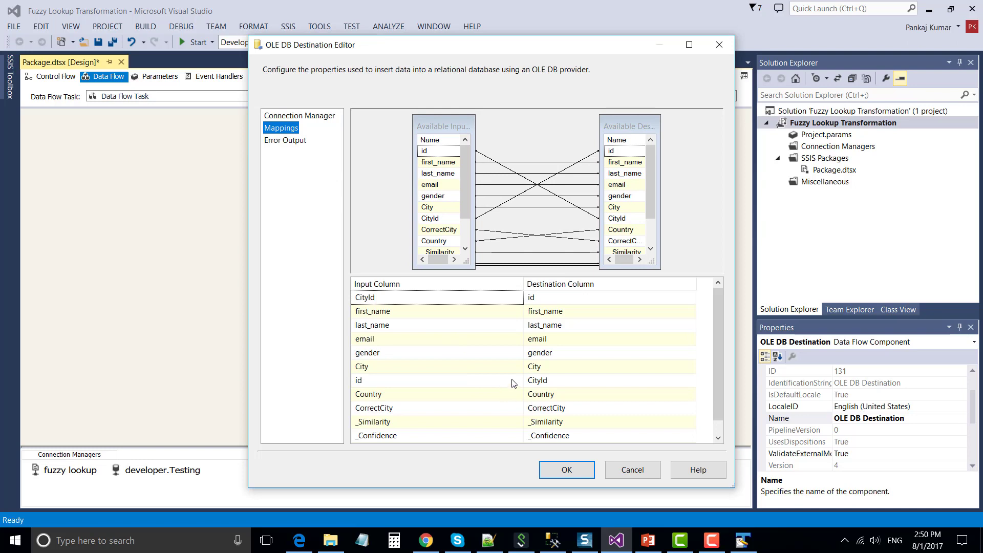
click(504, 381)
click(507, 298)
click(445, 312)
click(471, 379)
click(472, 379)
click(437, 419)
click(444, 298)
click(443, 298)
click(389, 320)
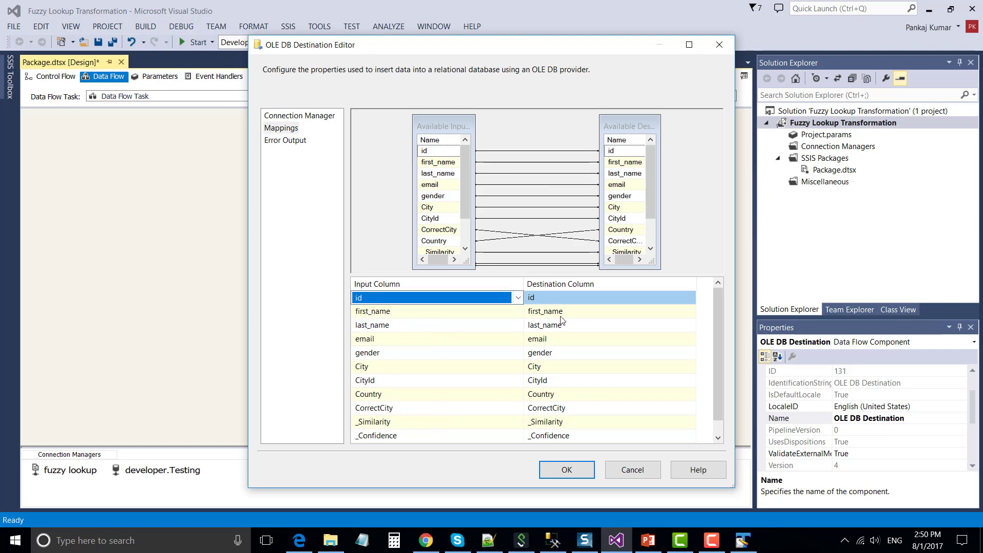
click(567, 470)
click(600, 291)
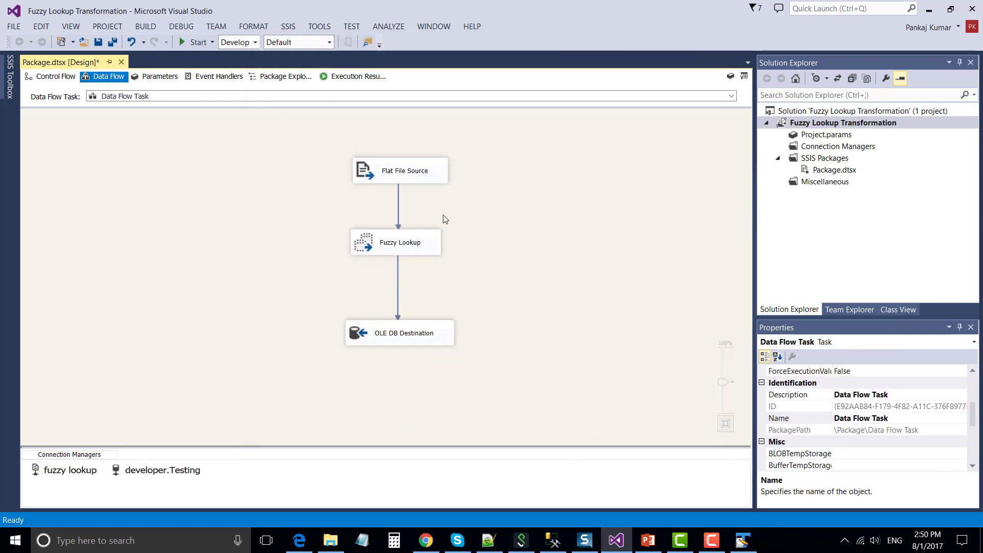
- Run the package and rerun the SELECT query on the FuzzyLookup table in SQL Server Management Studio
click(196, 42)
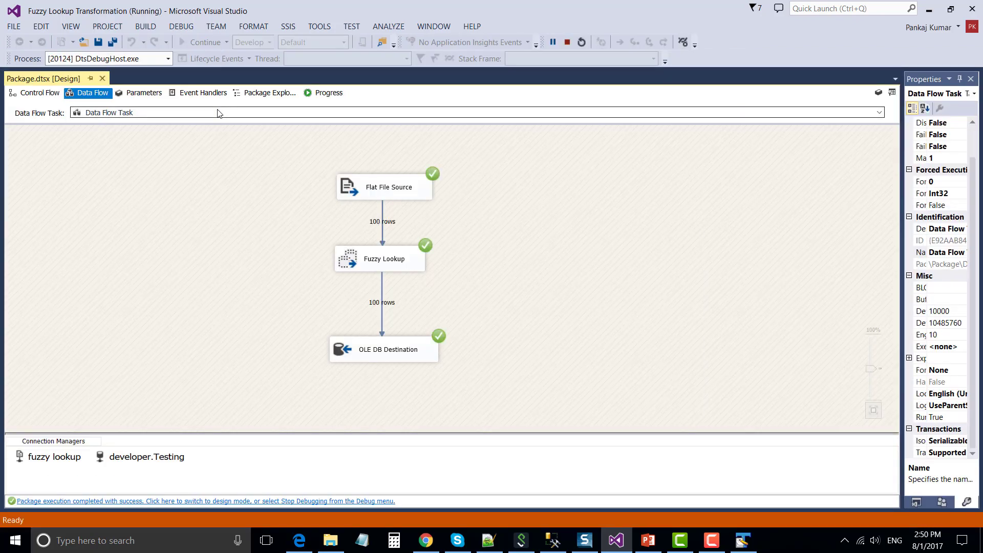
click(554, 538)
click(171, 52)
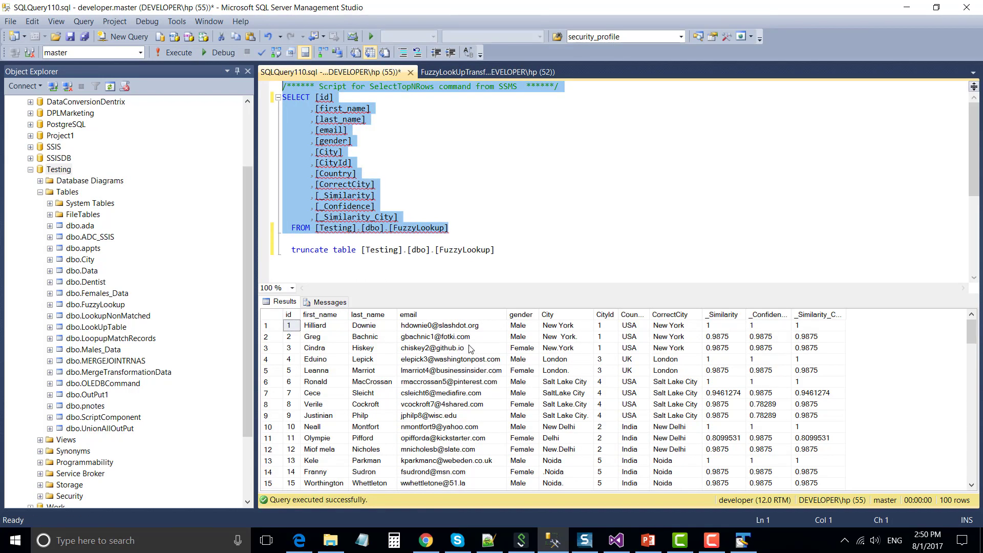
- Widen the CorrectCity results column and compare City, CorrectCity and _Similarity in result rows 1 and 2
click(573, 328)
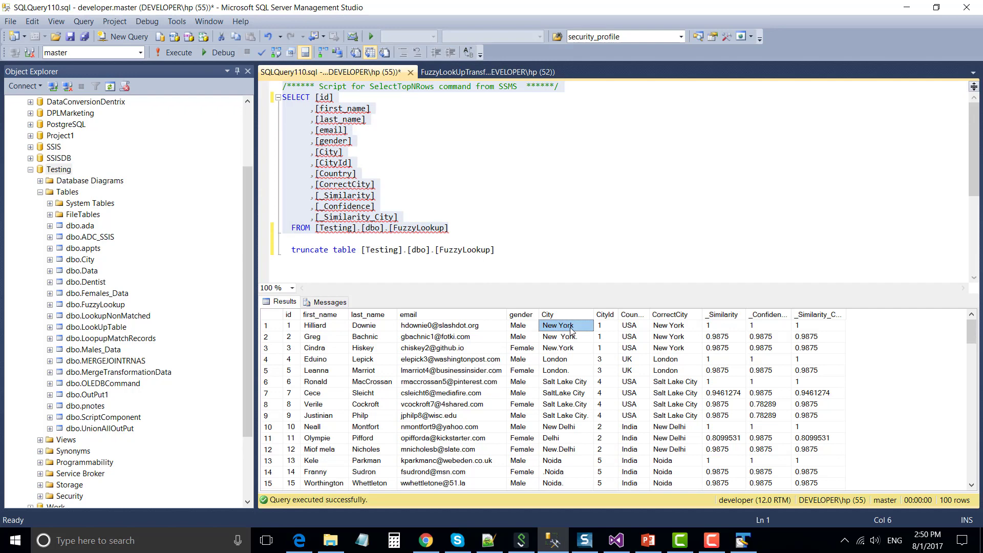
drag(652, 318, 723, 313)
click(703, 329)
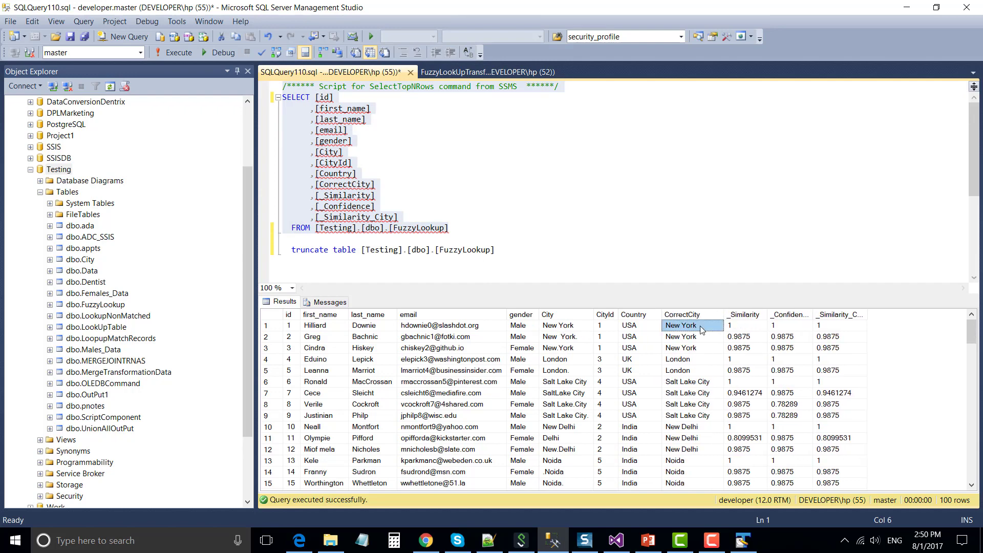
click(753, 328)
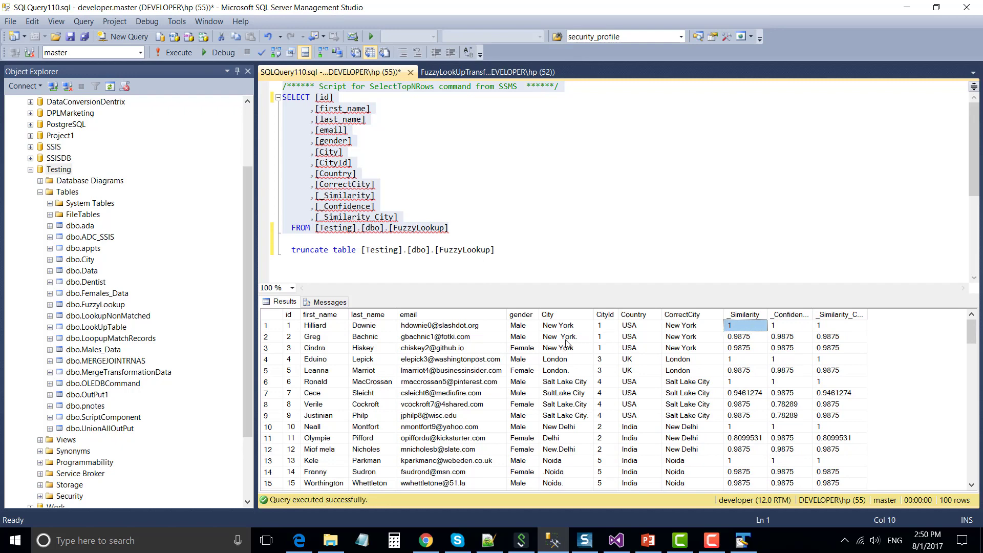
click(566, 339)
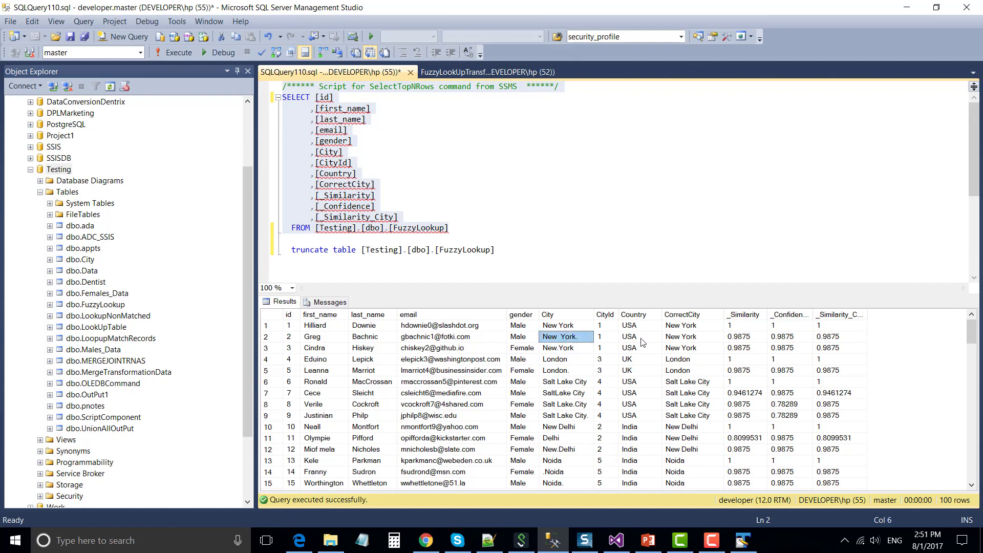
click(695, 340)
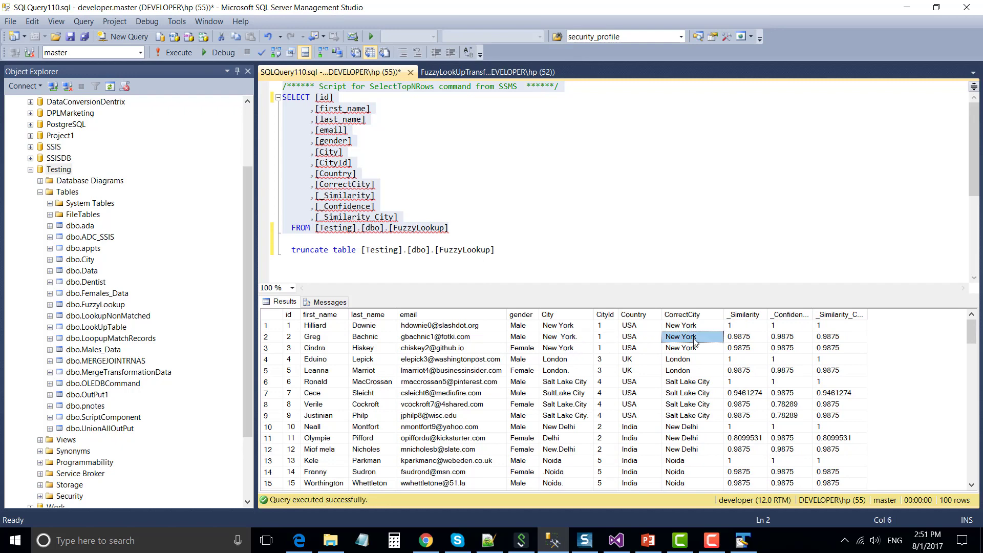
click(748, 339)
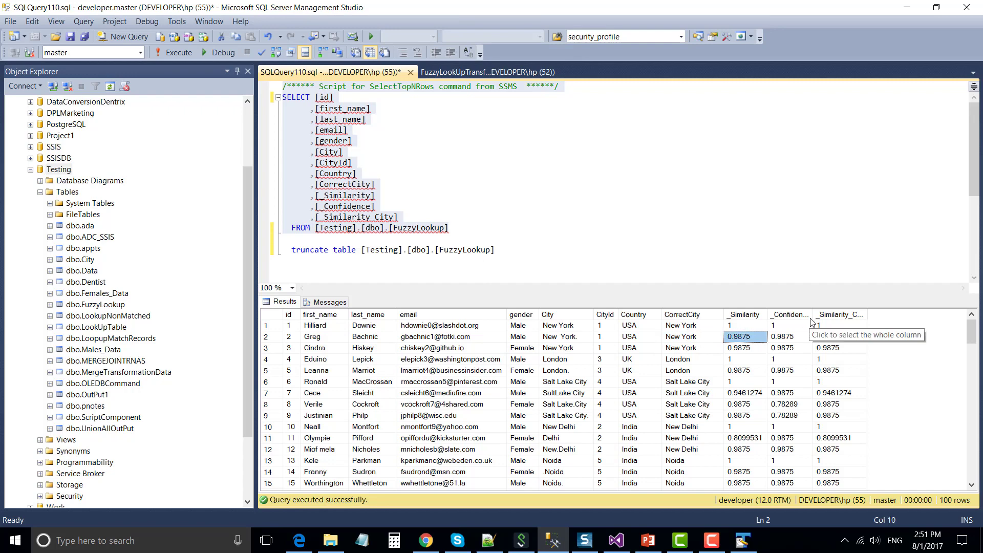
- Widen the _Confidence results column and examine the similarity and confidence scores of the misspelled New York rows 2 and 3
drag(812, 319, 829, 318)
click(814, 338)
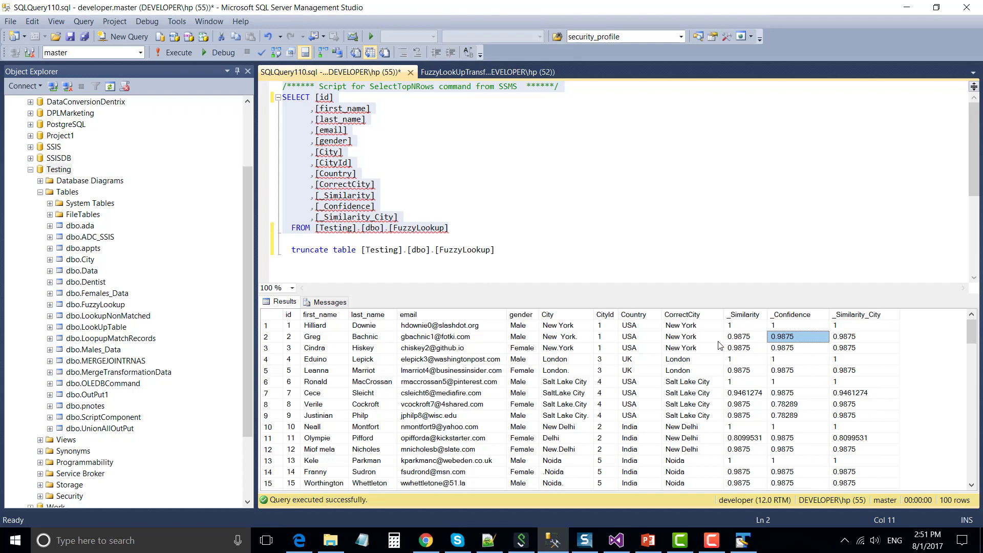
click(570, 350)
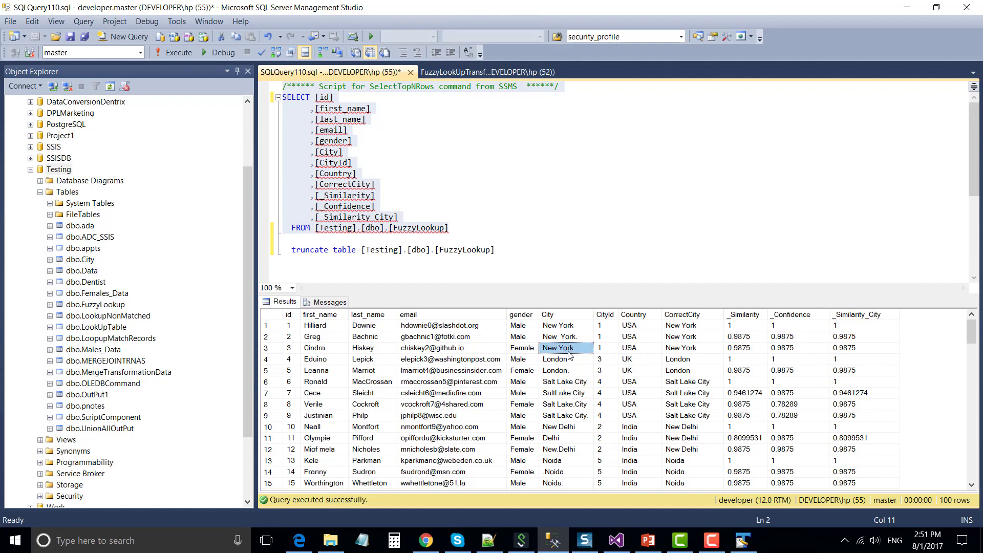
click(745, 352)
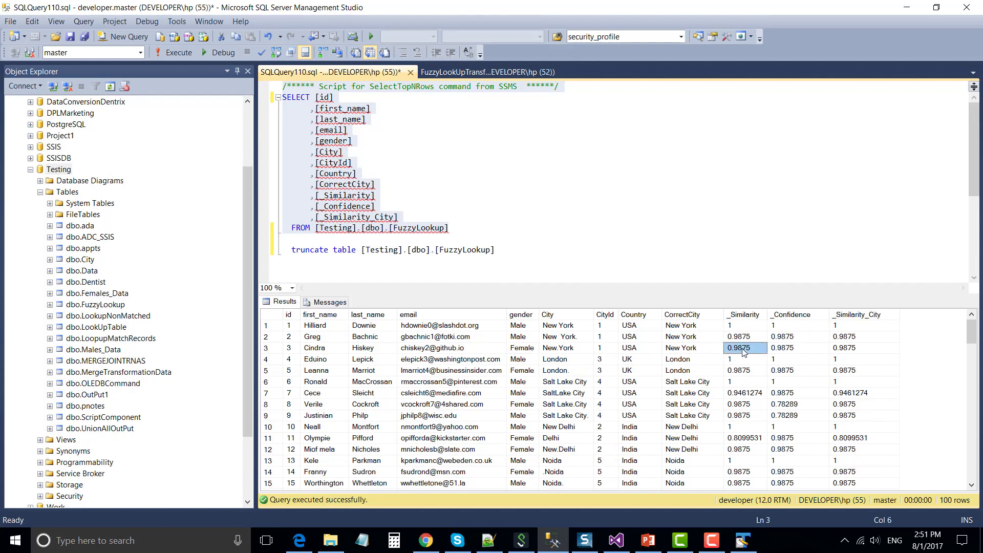
click(788, 351)
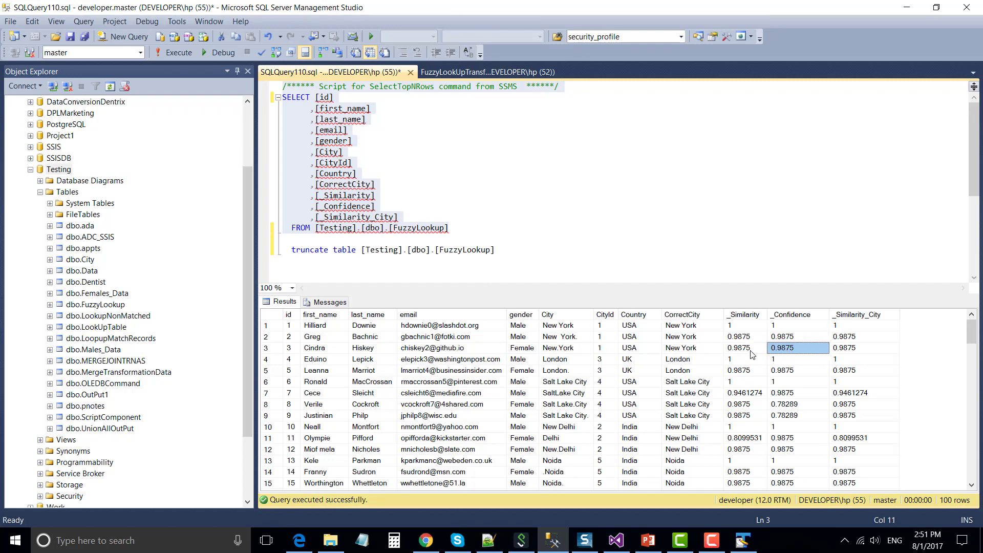
- Compare the source city, corrected city and match scores of the Noida rows 13 to 15, focusing on row 13
scroll(666, 412, down, 1)
drag(558, 439, 690, 448)
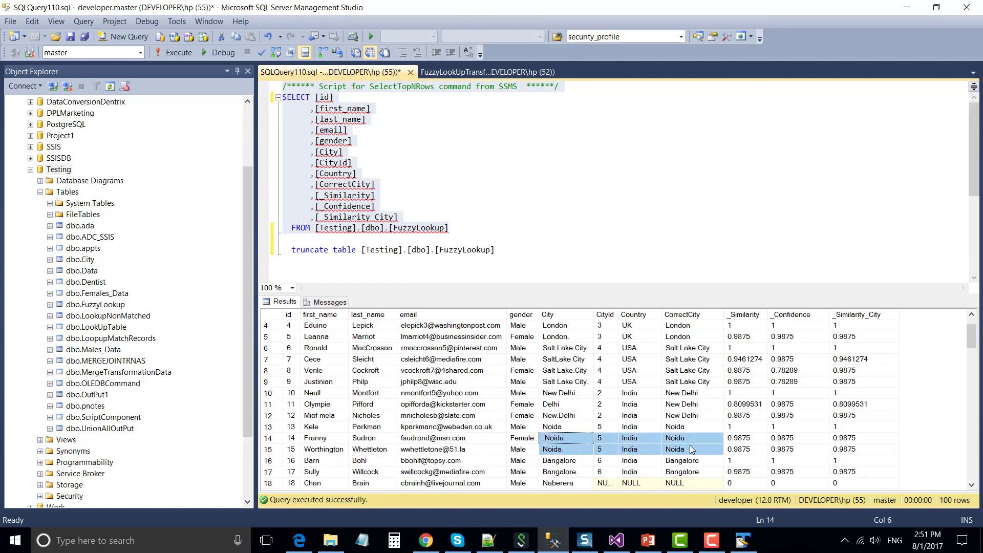
click(690, 448)
click(558, 438)
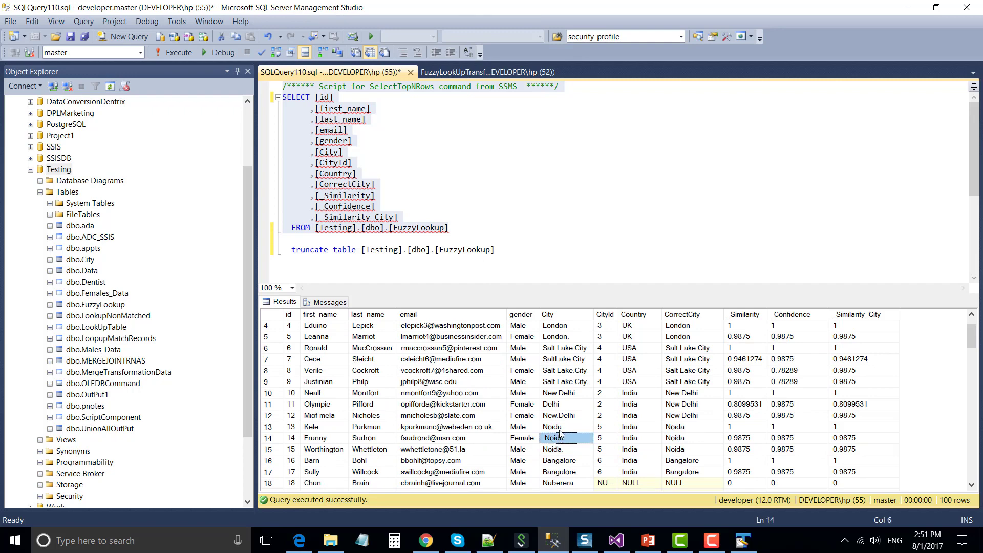
drag(561, 426, 809, 421)
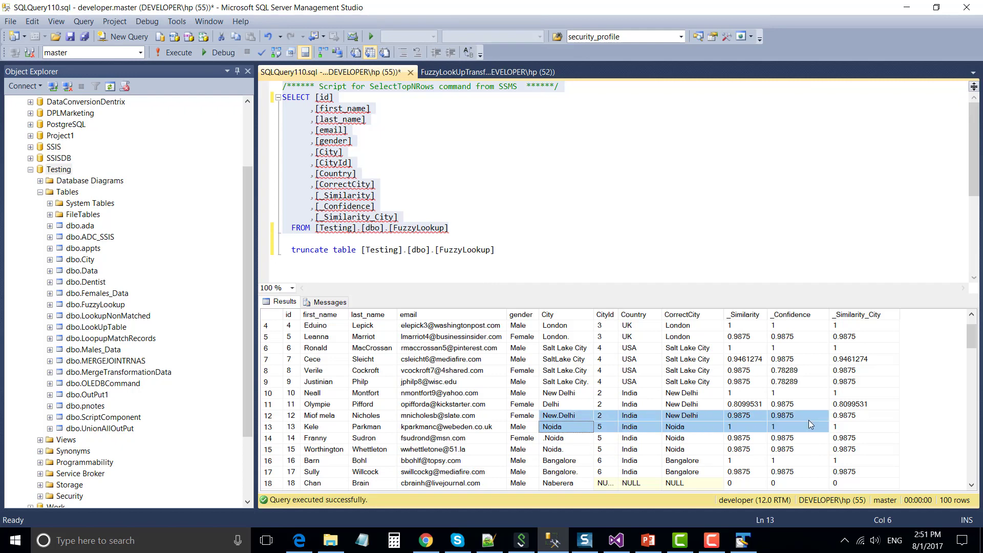
click(762, 427)
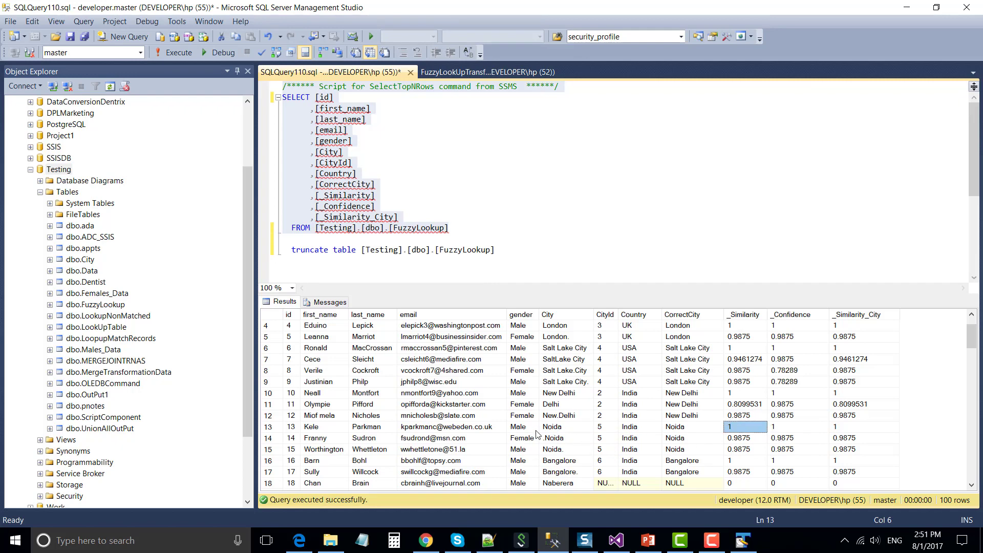
click(521, 428)
drag(652, 431, 842, 426)
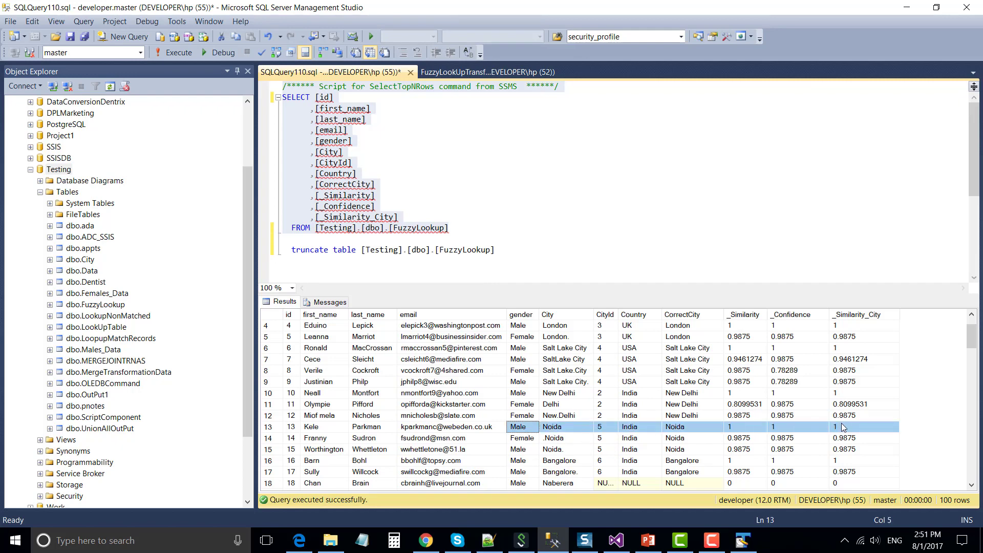
click(735, 429)
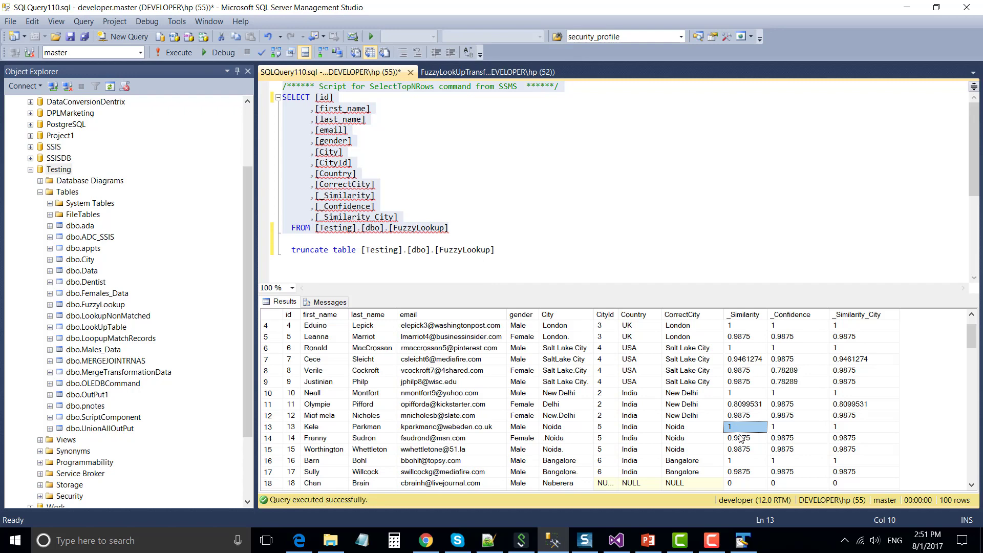
- Examine row 14's misspelled ".Noida" against its CorrectCity value, _Similarity score and _Confidence score
click(742, 439)
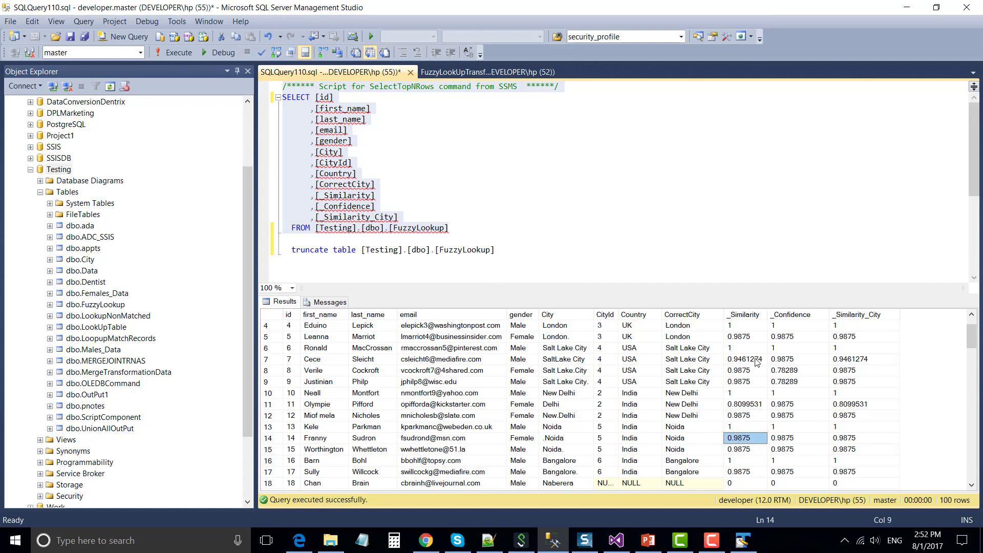
key(shift+Left)
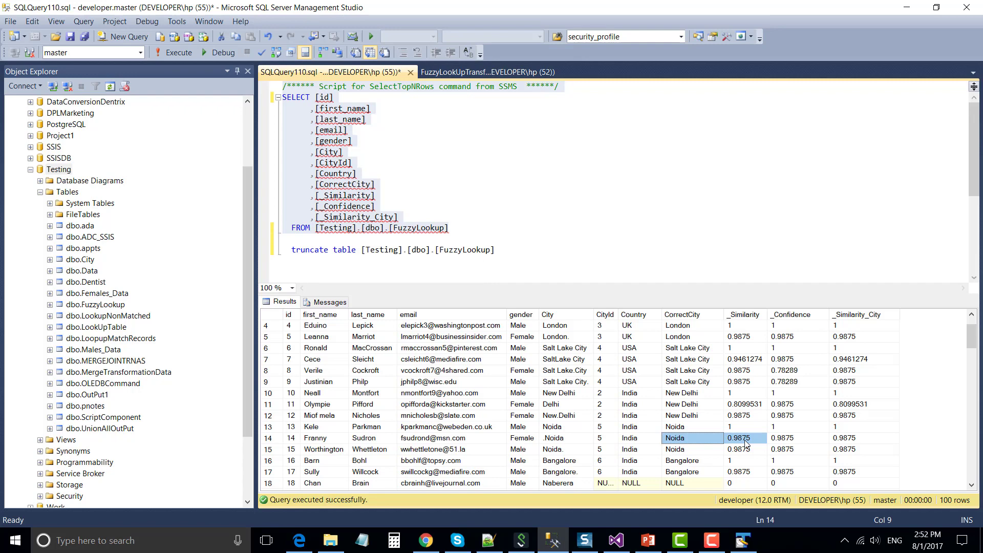
click(745, 442)
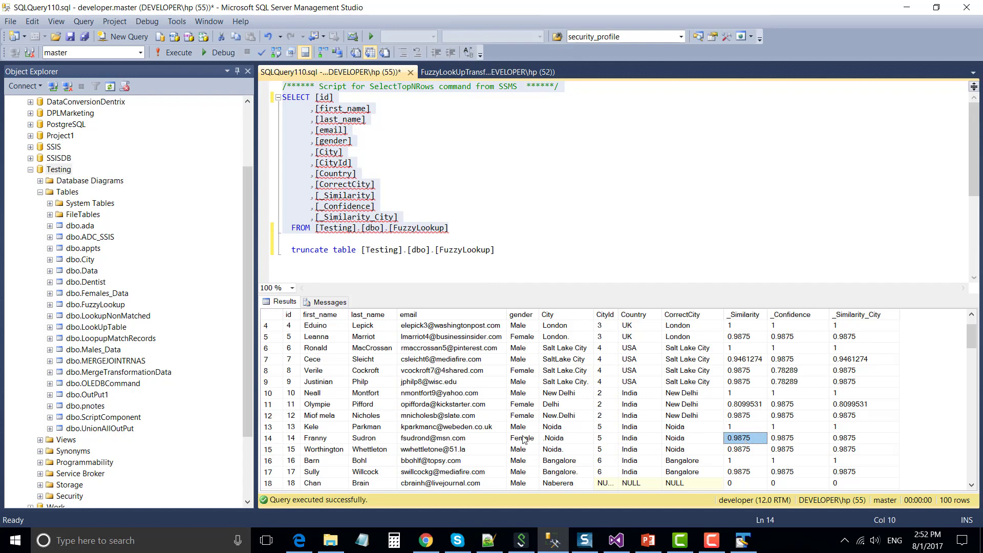
click(574, 441)
drag(576, 442, 689, 444)
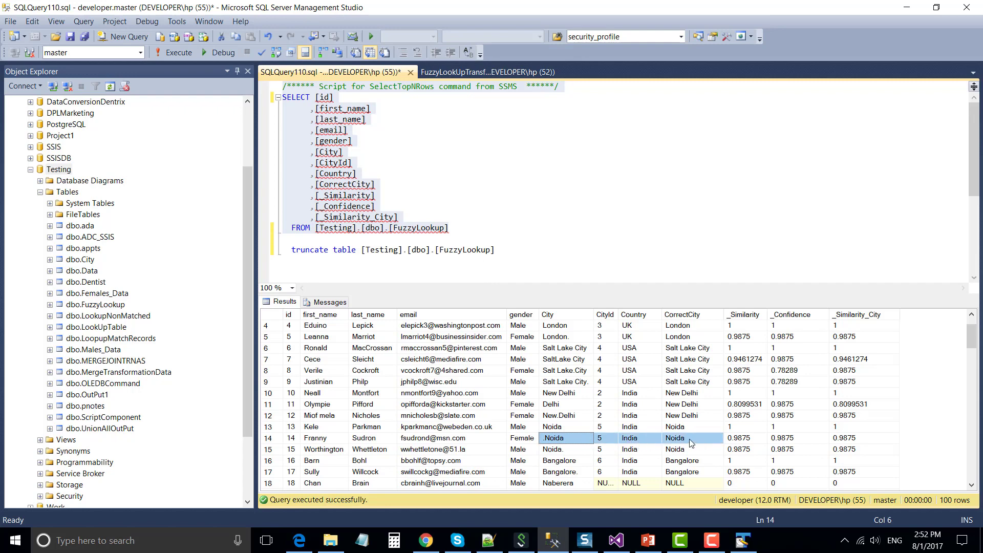
click(689, 439)
click(567, 442)
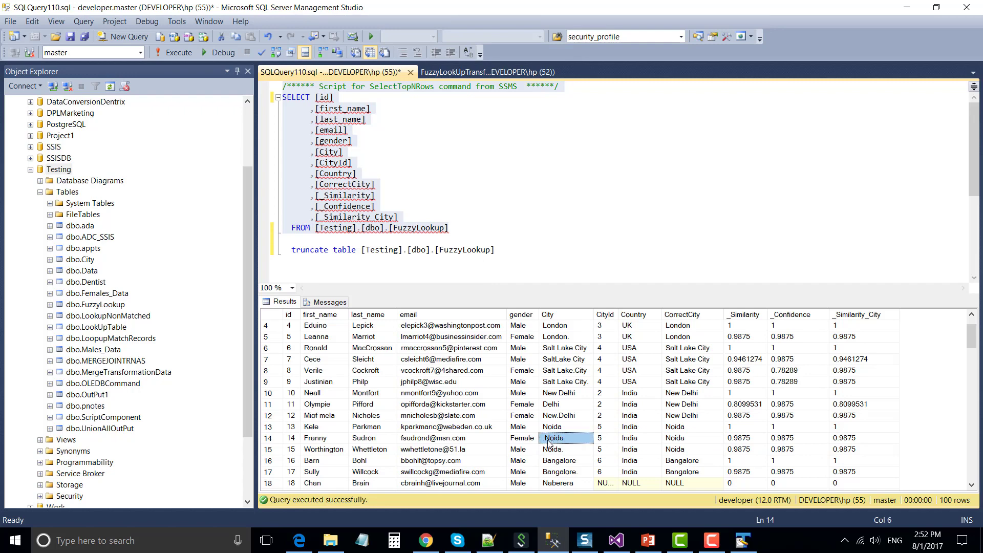
click(688, 444)
click(737, 440)
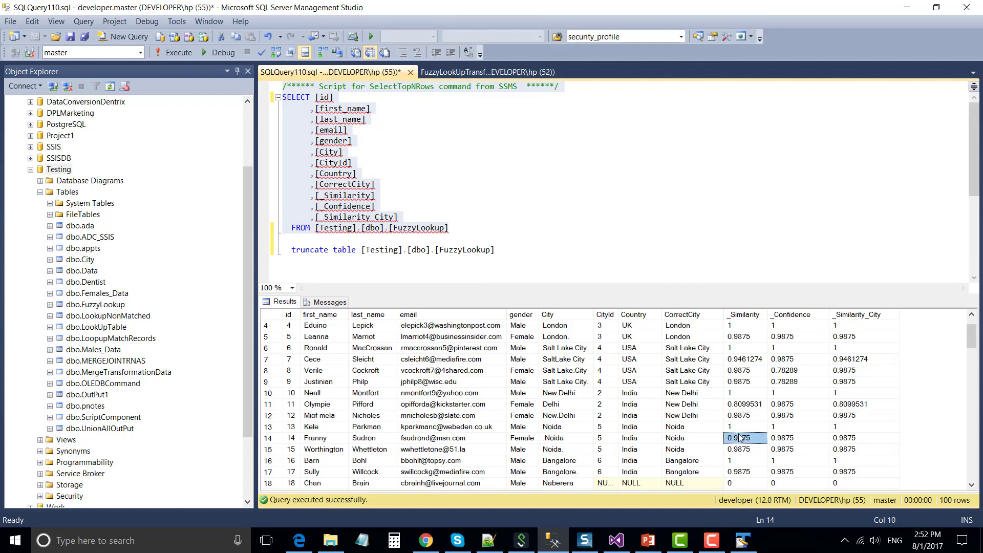
click(798, 440)
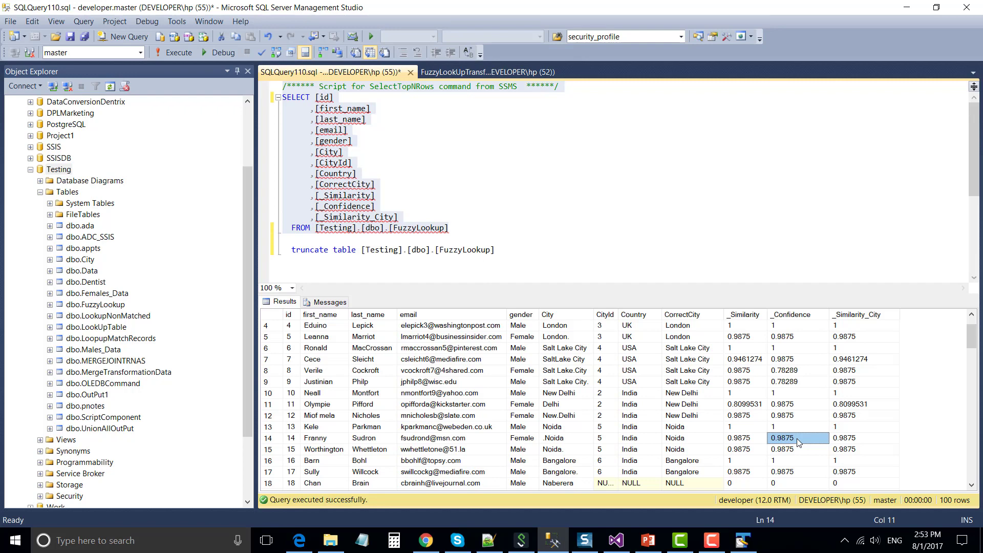
- Check the Noida entry in the City reference table's results in FuzzyLookUpTransformation.sql, then return to the FuzzyLookup query results
mouse_move(572, 441)
mouse_down()
mouse_move(632, 445)
mouse_move(573, 444)
mouse_up()
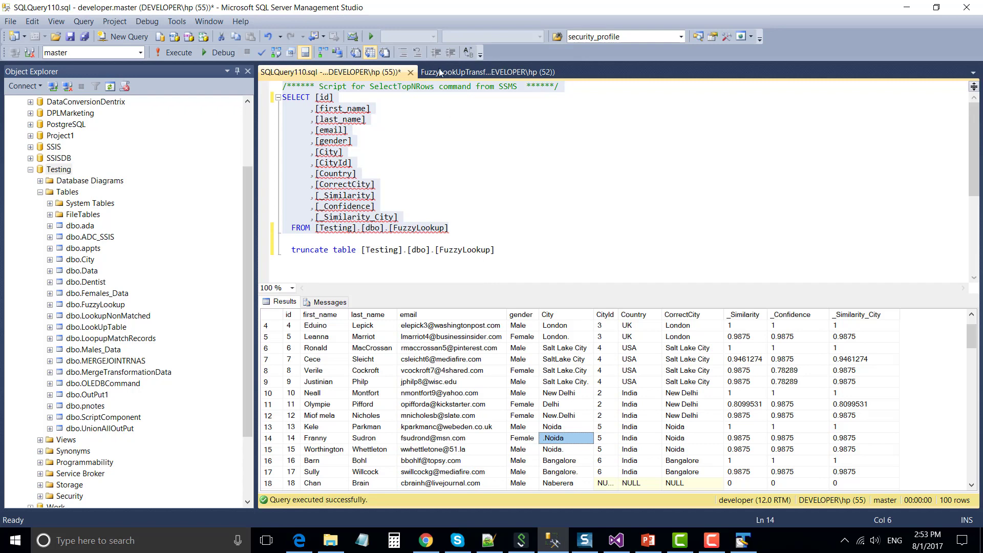
click(467, 73)
drag(367, 217, 282, 217)
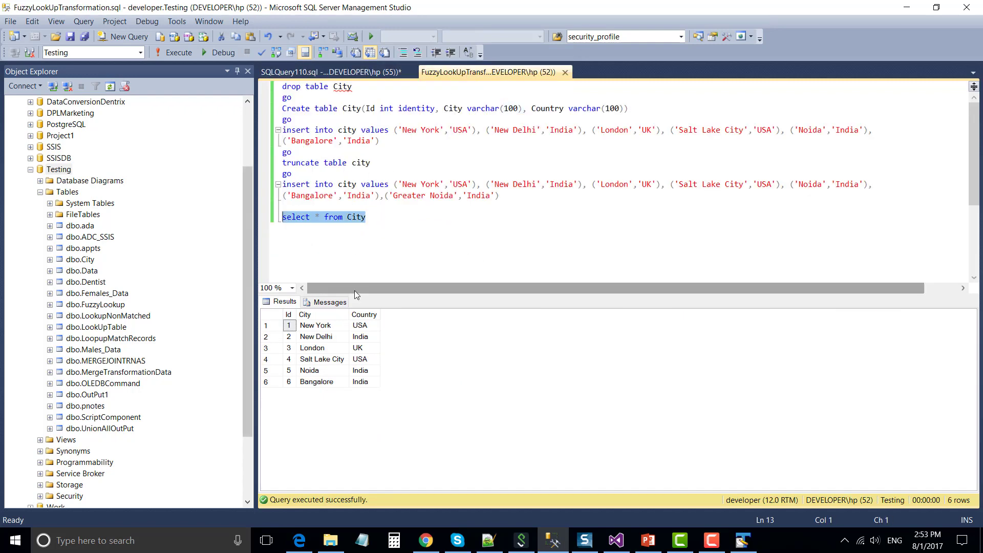
click(310, 371)
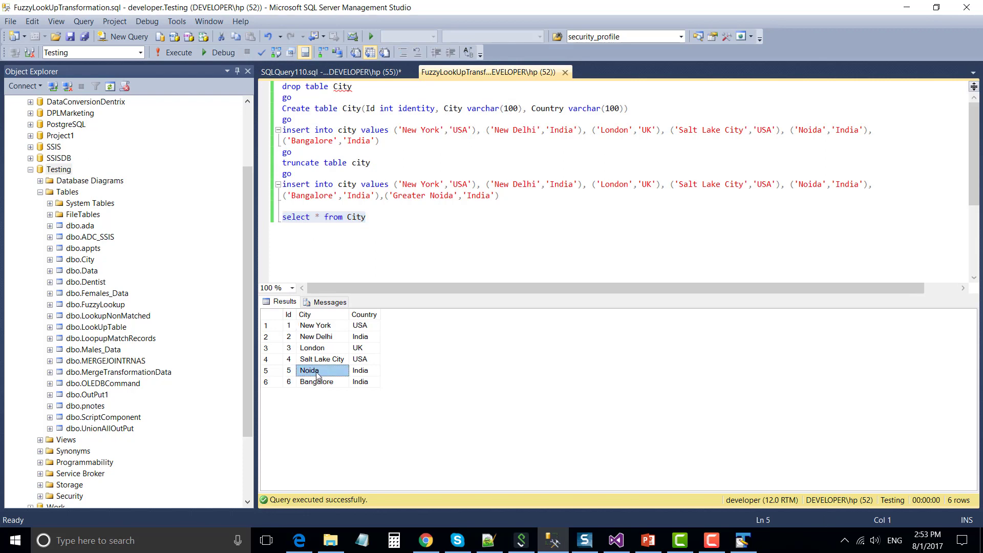
click(388, 73)
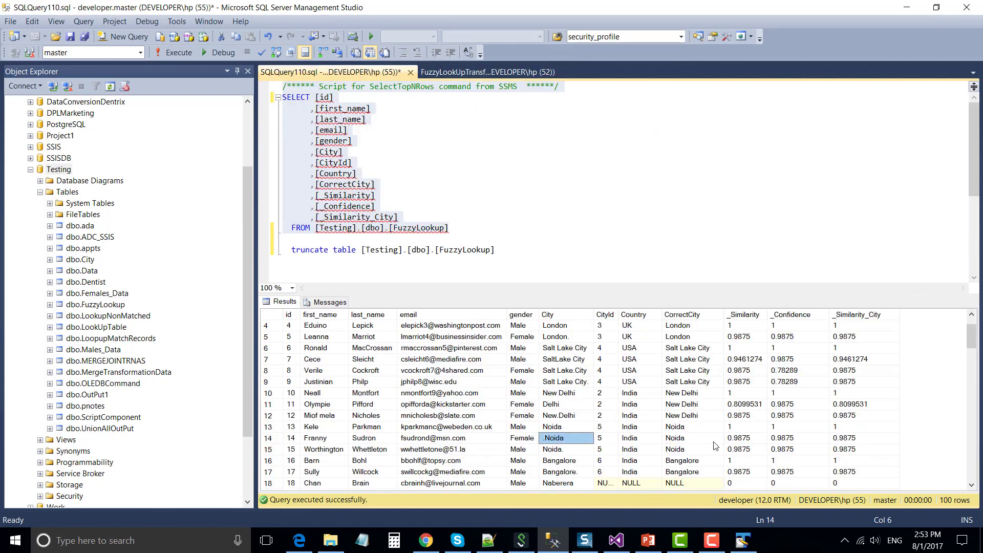
- Review how row 14's _Similarity and _Confidence scores relate to its City and CorrectCity values, comparing them with the neighbouring Noida rows
click(778, 439)
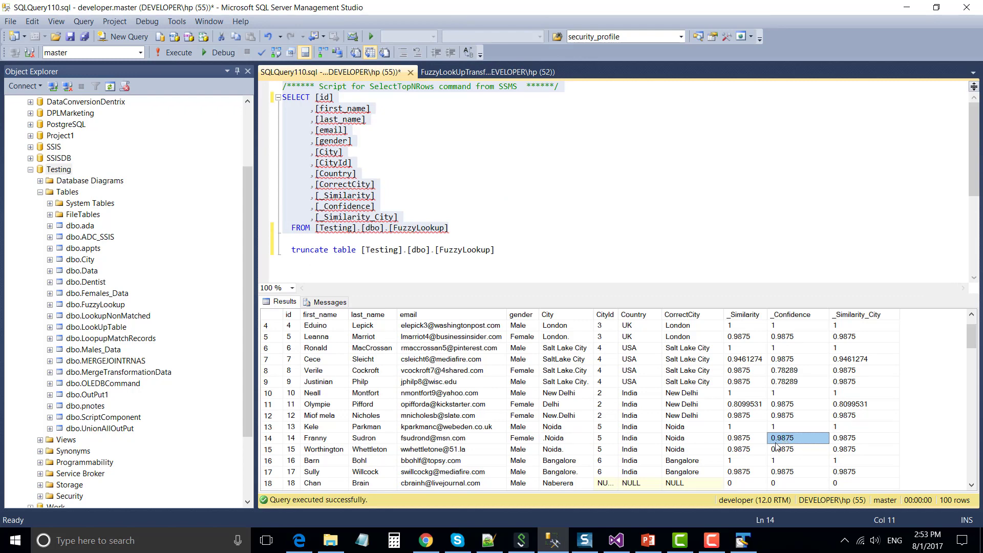
click(565, 439)
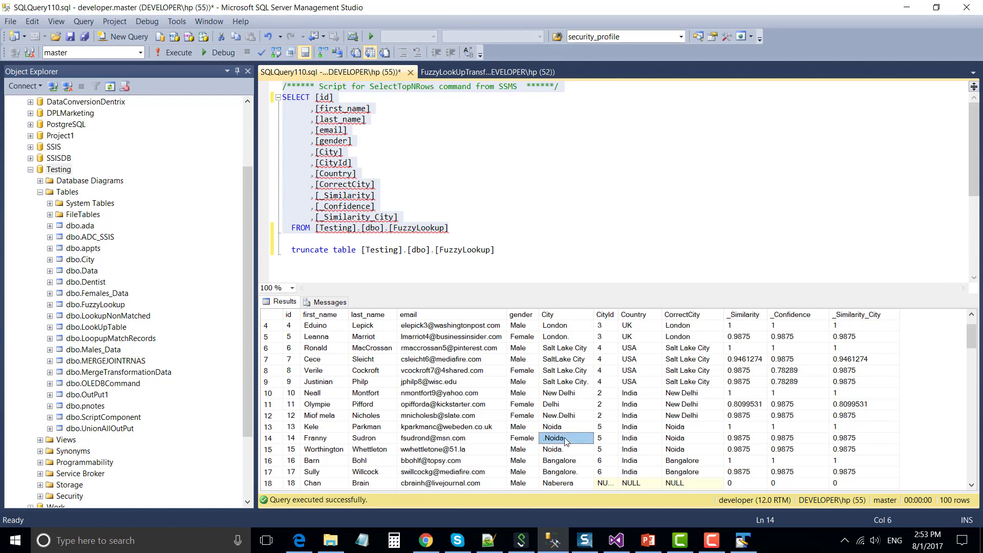
drag(563, 428, 719, 439)
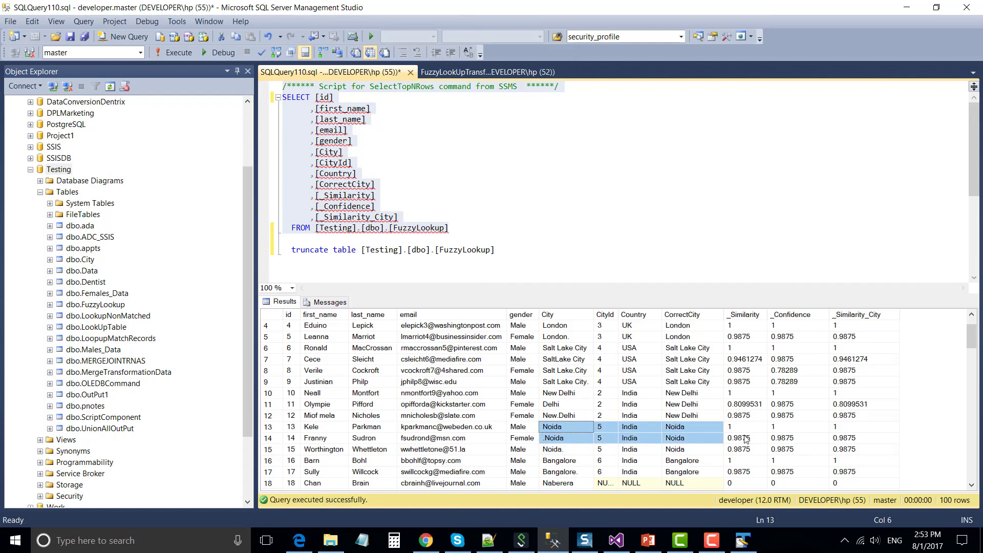
click(748, 436)
mouse_move(796, 436)
mouse_down()
mouse_move(765, 441)
mouse_move(788, 443)
mouse_up()
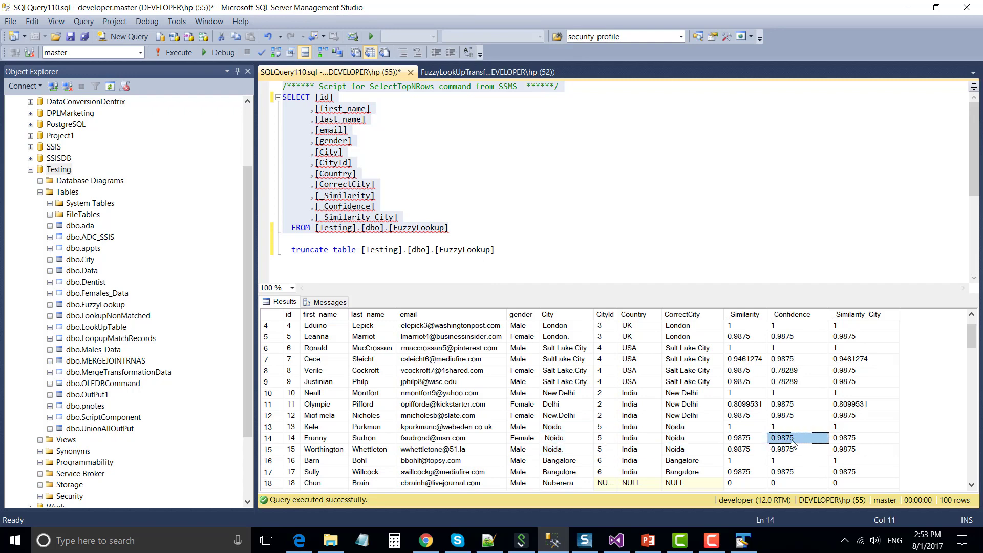
click(740, 441)
click(780, 440)
click(741, 438)
drag(561, 442, 688, 444)
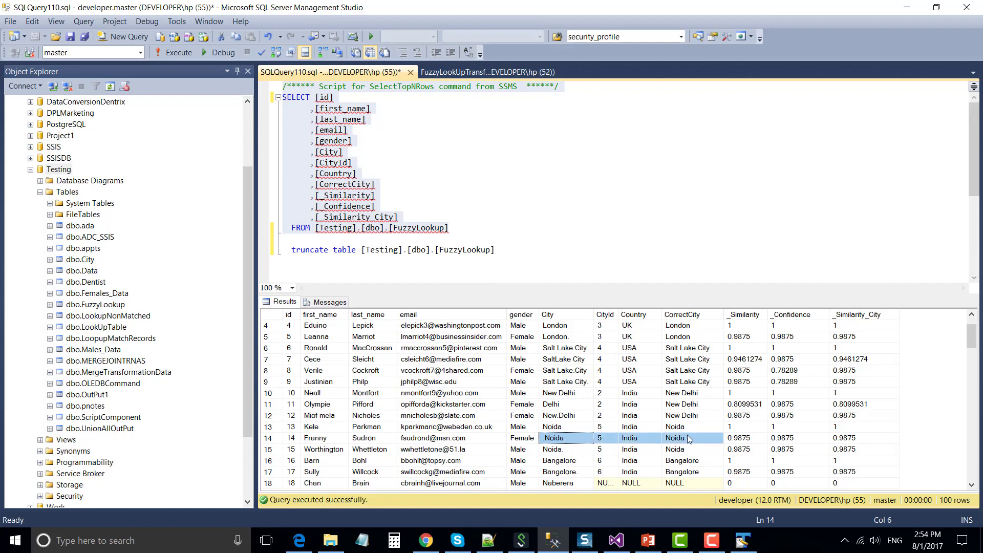
click(803, 441)
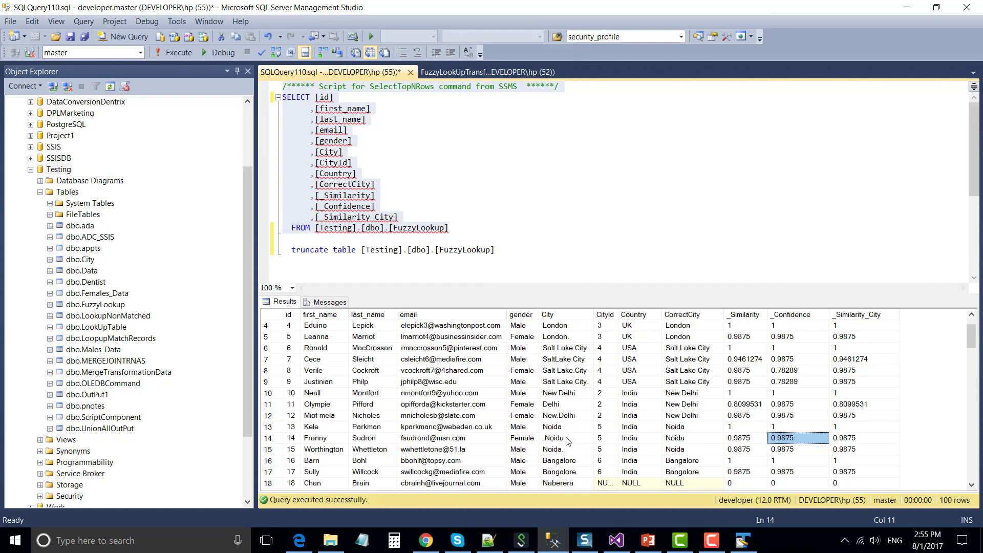
drag(568, 437, 565, 452)
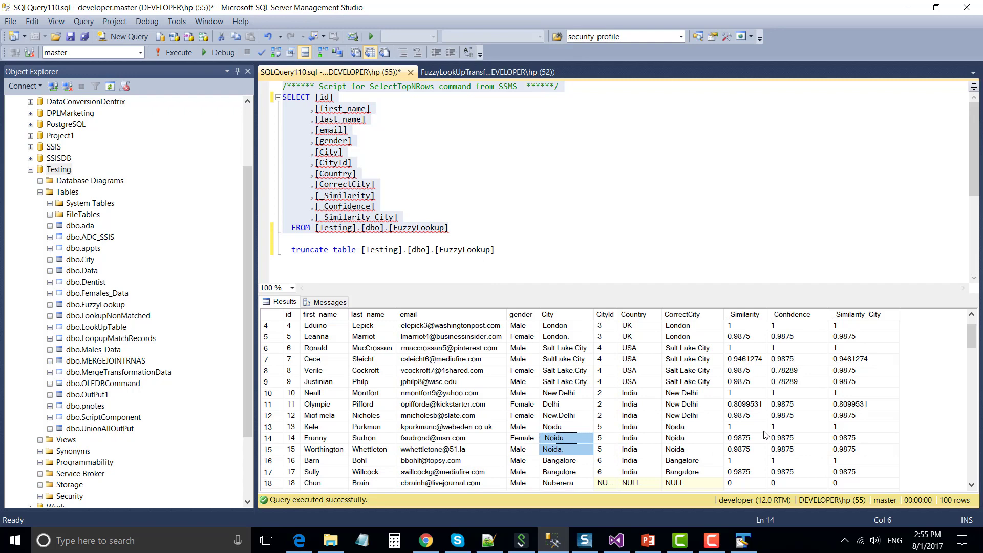
click(802, 439)
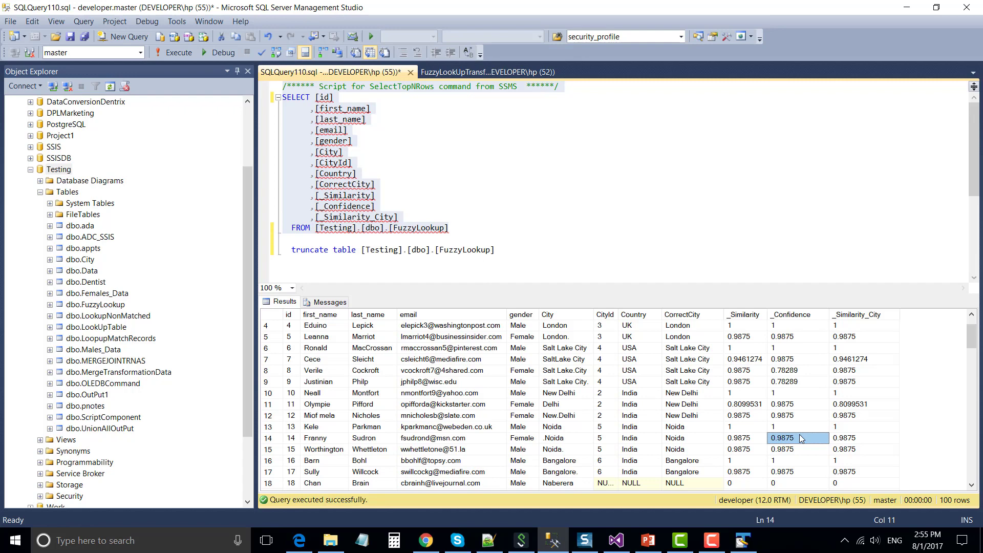
- Below the truncate statement, add the comment "--Noida.-sim- 0.9875" recording row 15's source city and similarity score
click(536, 250)
key(Return)
text(--Noida.)
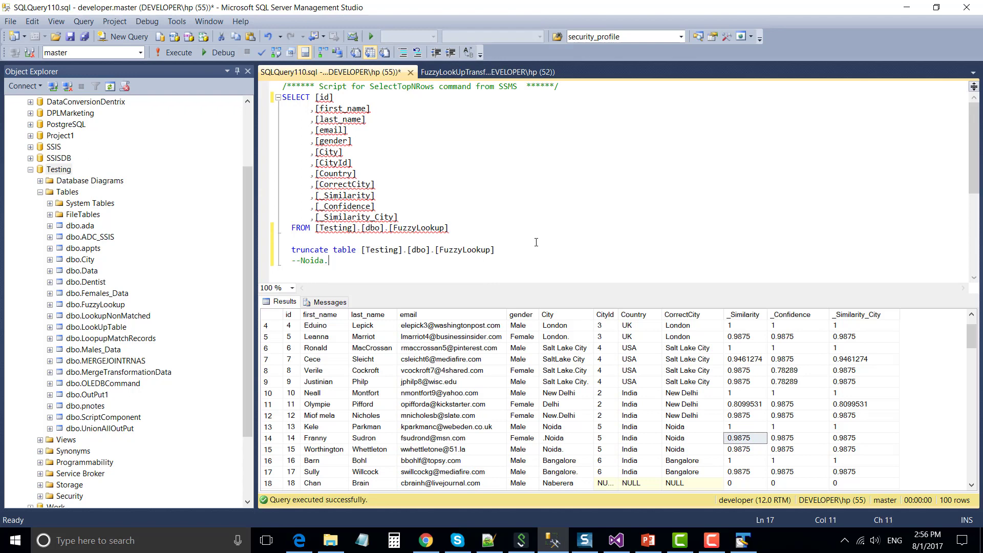
click(567, 453)
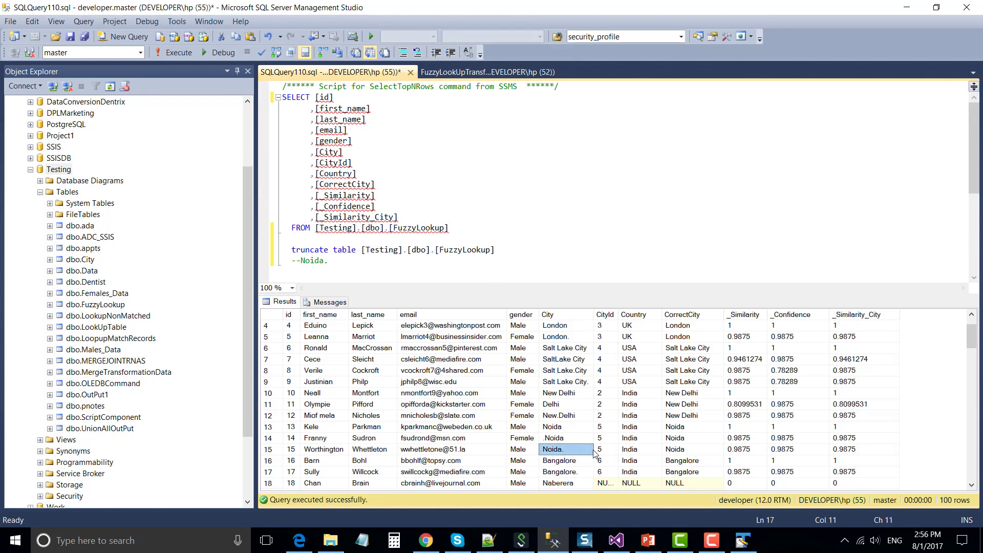
click(783, 453)
click(740, 449)
click(511, 275)
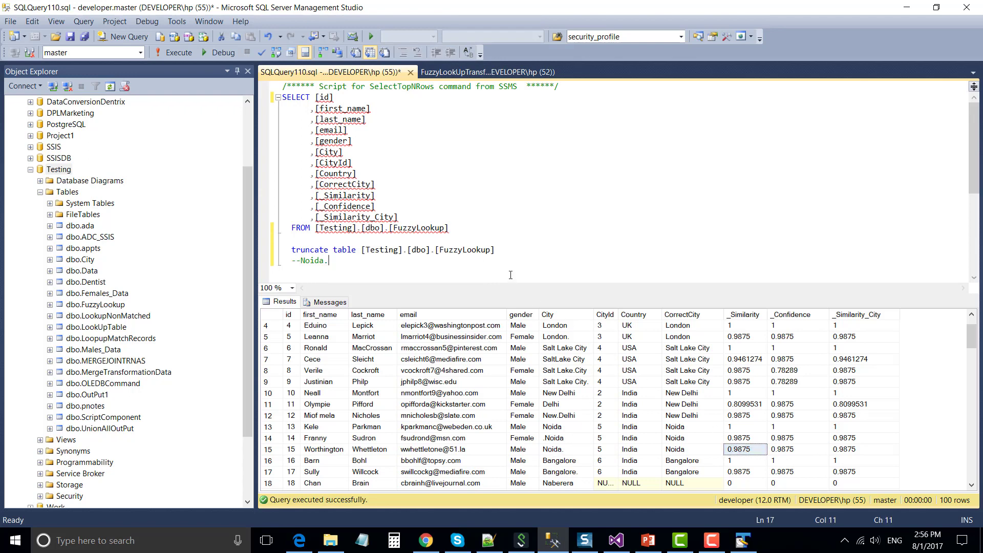
text(-sim-)
click(751, 450)
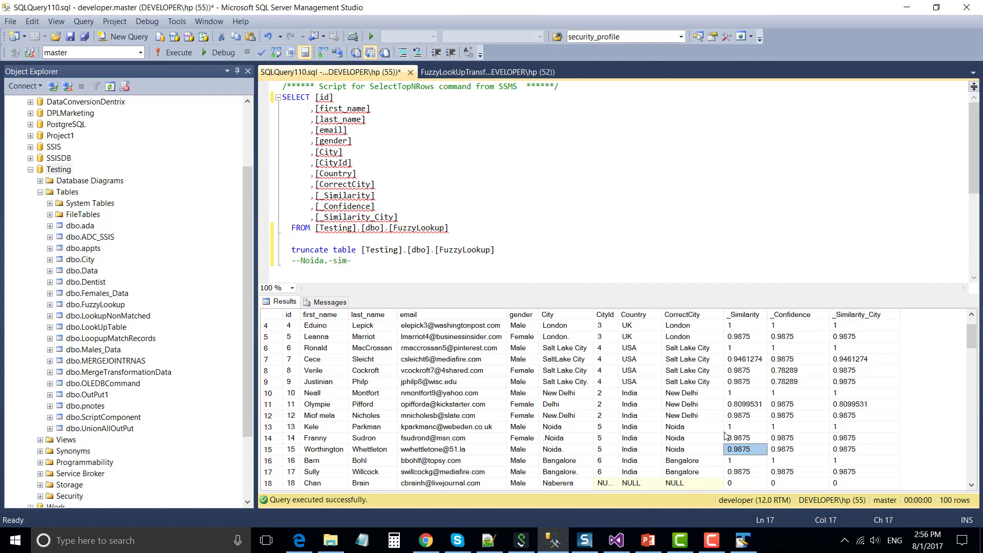
click(443, 266)
text(0.9875)
- Append row 15's confidence score to the comment as ", confi-0.9875"
text(, confi-)
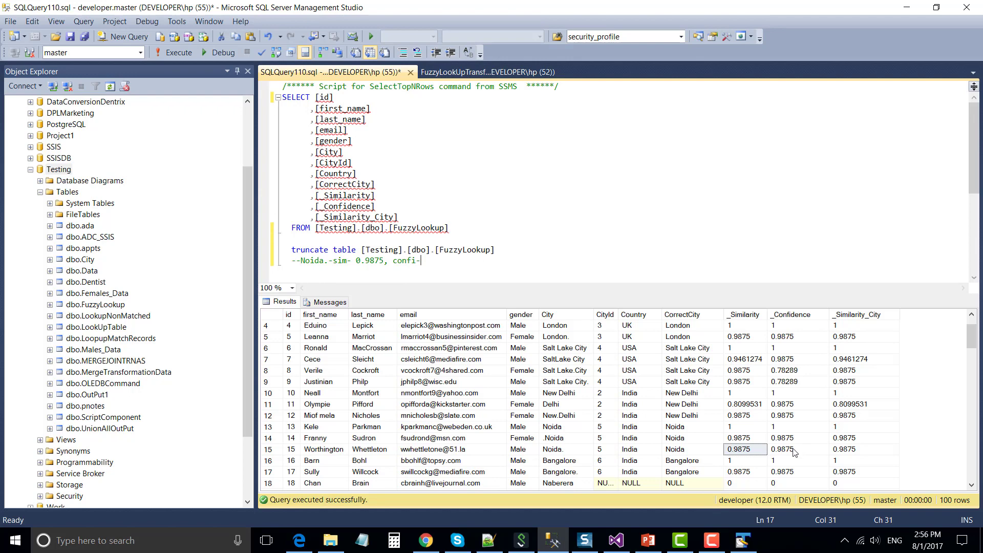
click(796, 450)
click(460, 268)
text(0.9875)
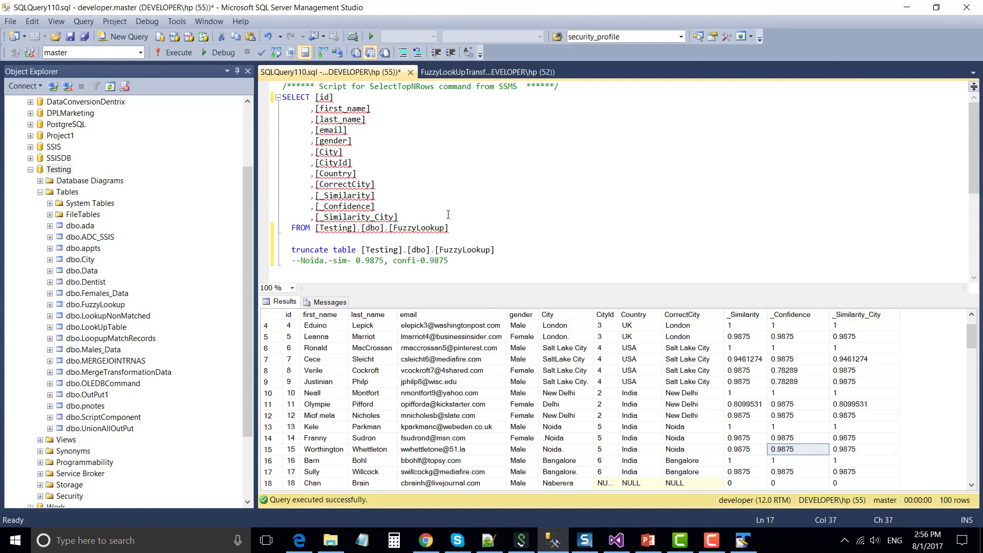
- Run only the "truncate table city" statement in FuzzyLookUpTransformation.sql
click(486, 72)
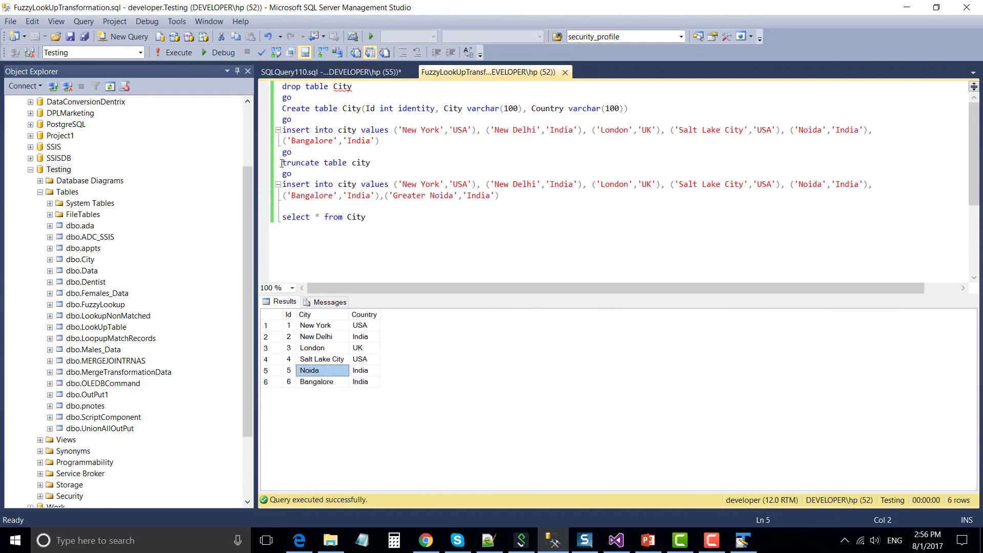
drag(385, 162, 241, 160)
click(175, 53)
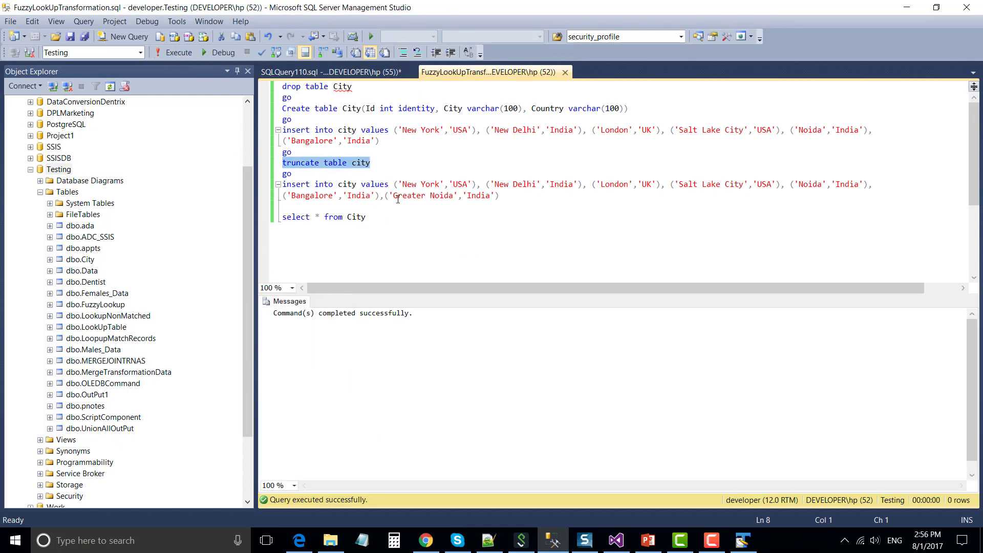
- Run the second insert statement to load the city table with the additional ('Greater Noida','India') entry
click(398, 199)
drag(516, 201, 441, 197)
click(395, 194)
drag(517, 201, 282, 173)
click(170, 51)
- Query all rows of the City table and compare its Noida and Greater Noida entries
drag(366, 219, 276, 221)
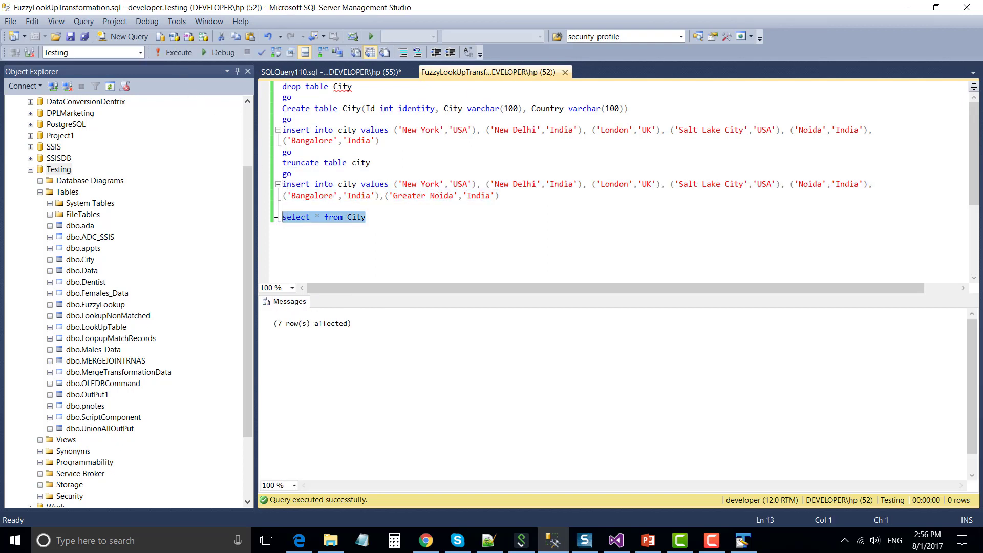
click(183, 54)
click(322, 393)
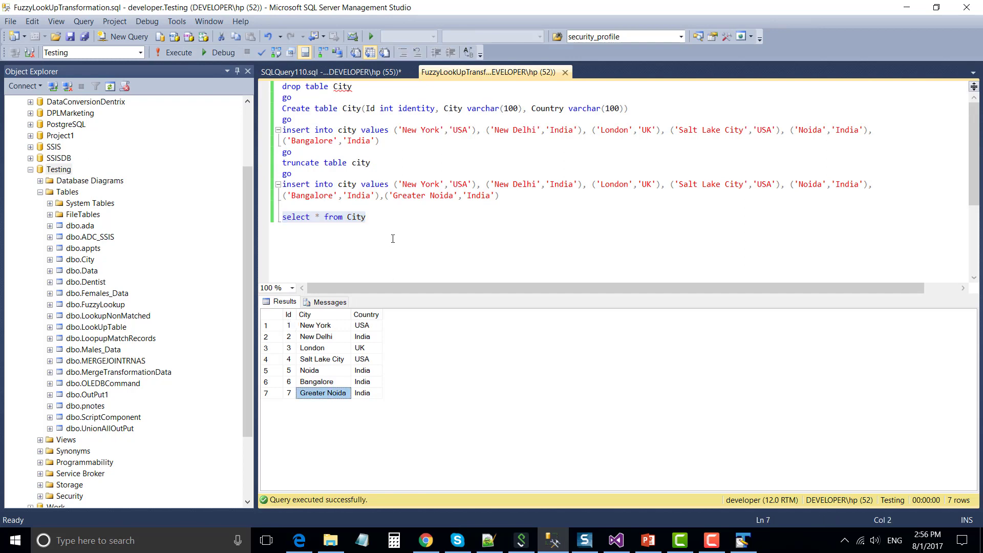
click(325, 371)
click(328, 394)
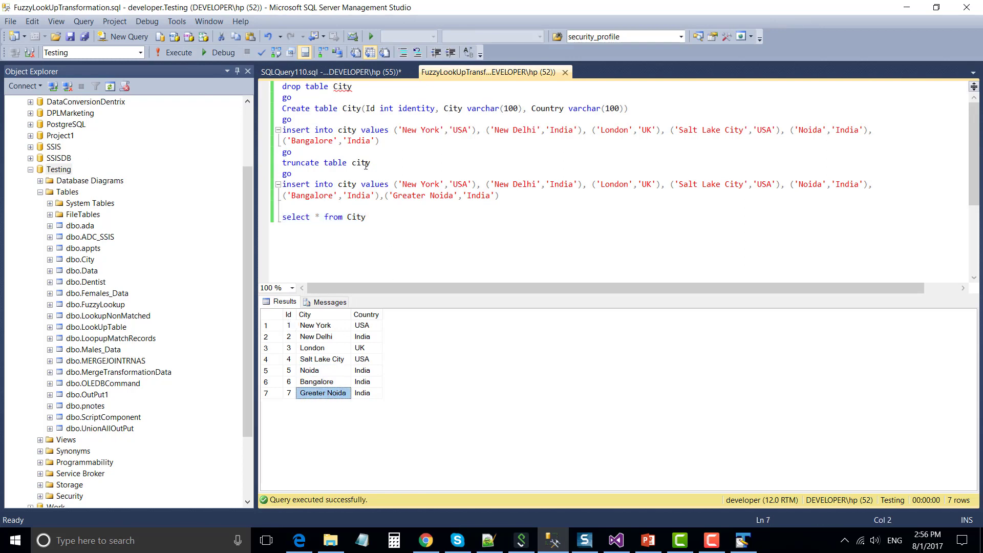
- Return to the FuzzyLookup results in SQLQuery110.sql and review row 15's City, CorrectCity, _Similarity and _Confidence values
click(374, 74)
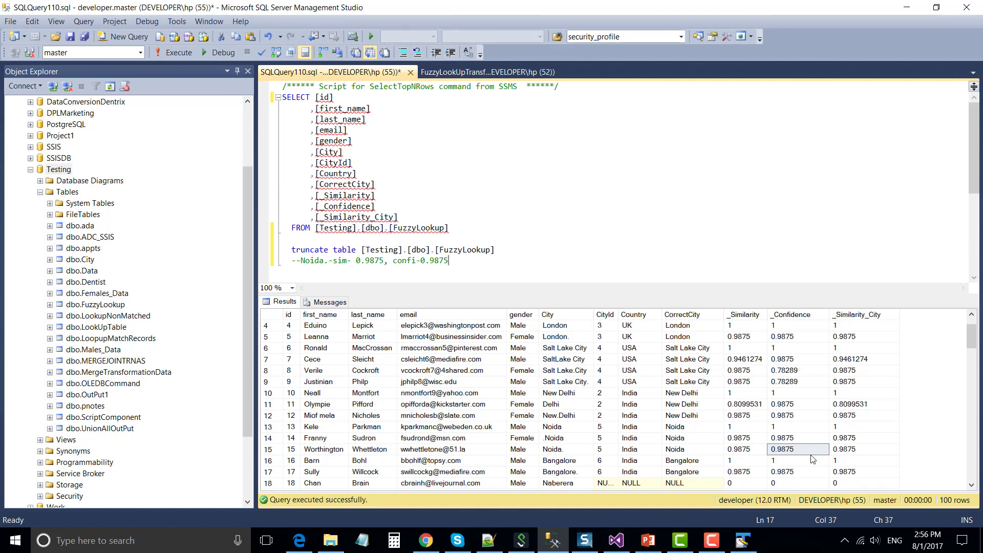
drag(578, 449, 795, 449)
click(795, 449)
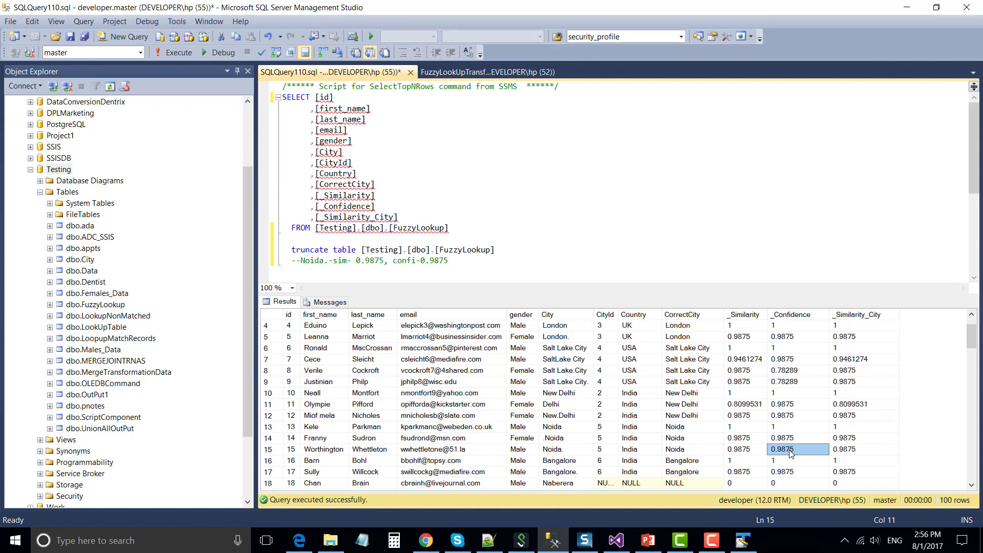
click(742, 451)
- Run only the truncate statement to empty [Testing].[dbo].[FuzzyLookup]
click(432, 253)
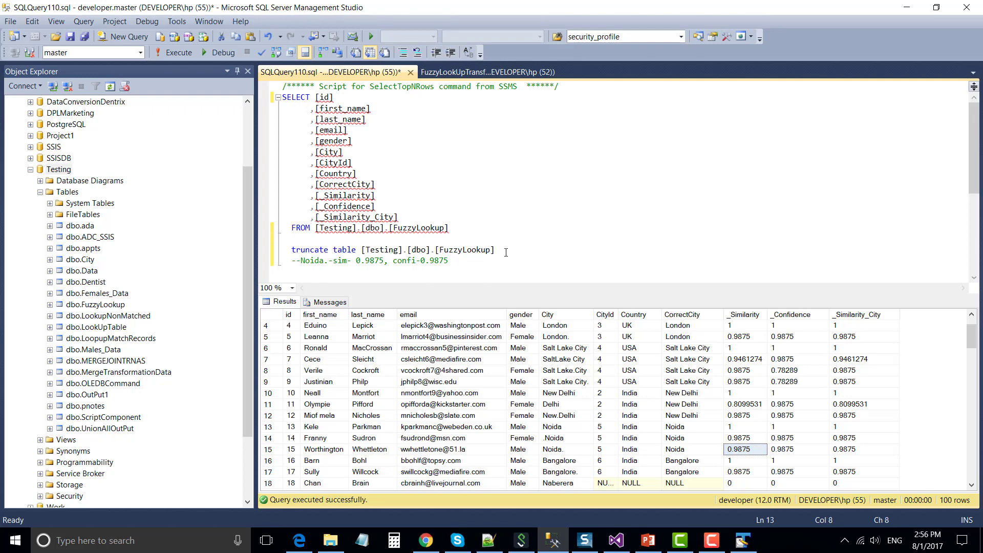
drag(495, 249, 273, 252)
click(179, 52)
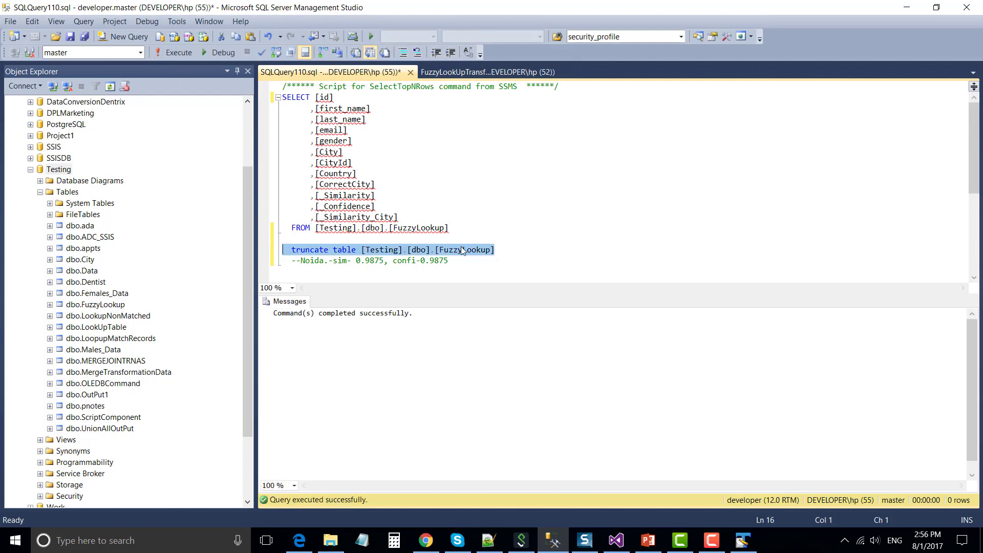
- Run the SELECT query on [Testing].[dbo].[FuzzyLookup] to check the table's contents after the truncation
key(Up)
key(shift+Up)
key(shift+Up)
key(shift+Up)
key(shift+Up)
key(shift+Up)
key(shift+Up)
key(shift+Up)
key(shift+Up)
key(shift+Up)
key(shift+Up)
key(shift+Up)
key(shift+Up)
key(shift+Up)
key(shift+Up)
click(179, 52)
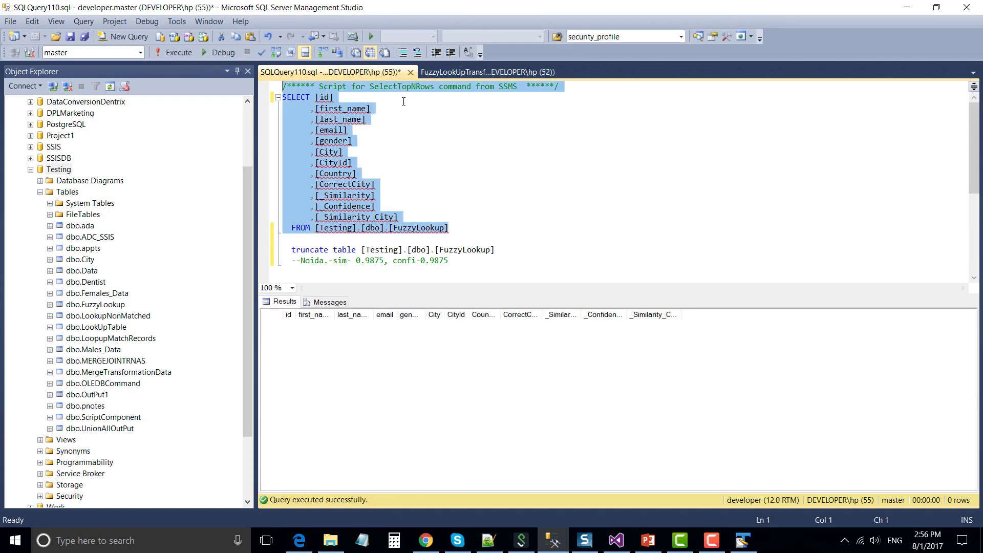
- Rerun the City table query in FuzzyLookUpTransformation.sql and recheck the Greater Noida and Noida rows
click(451, 72)
click(178, 51)
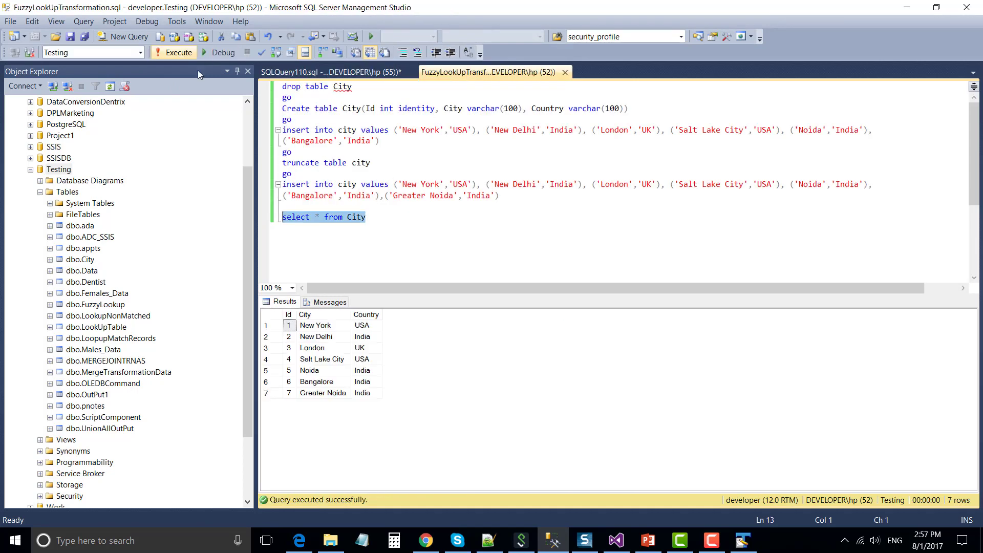
click(328, 393)
click(321, 371)
- Restart the Fuzzy Lookup package in Visual Studio, then rerun the FuzzyLookup SELECT query in SQL Server Management Studio
click(616, 540)
click(583, 42)
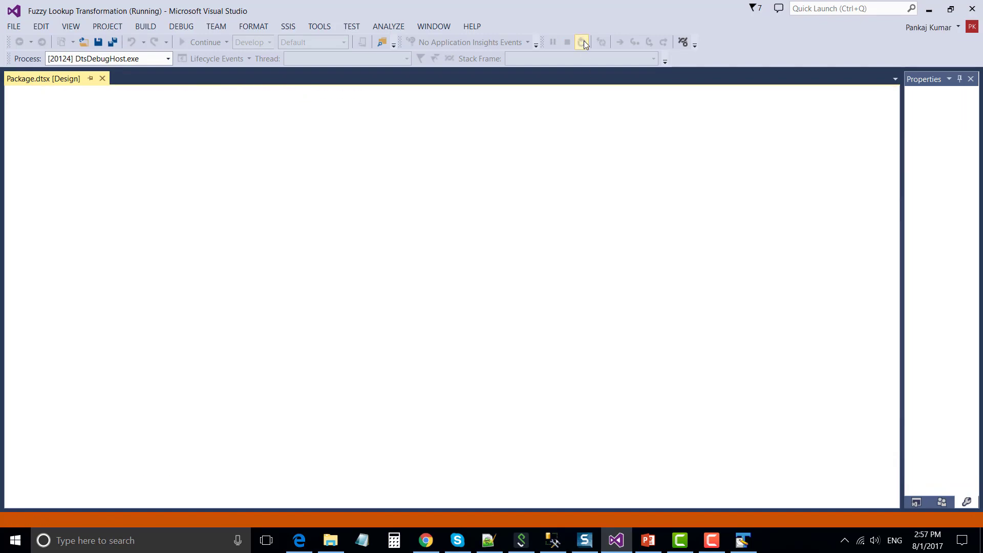
key(alt+Tab)
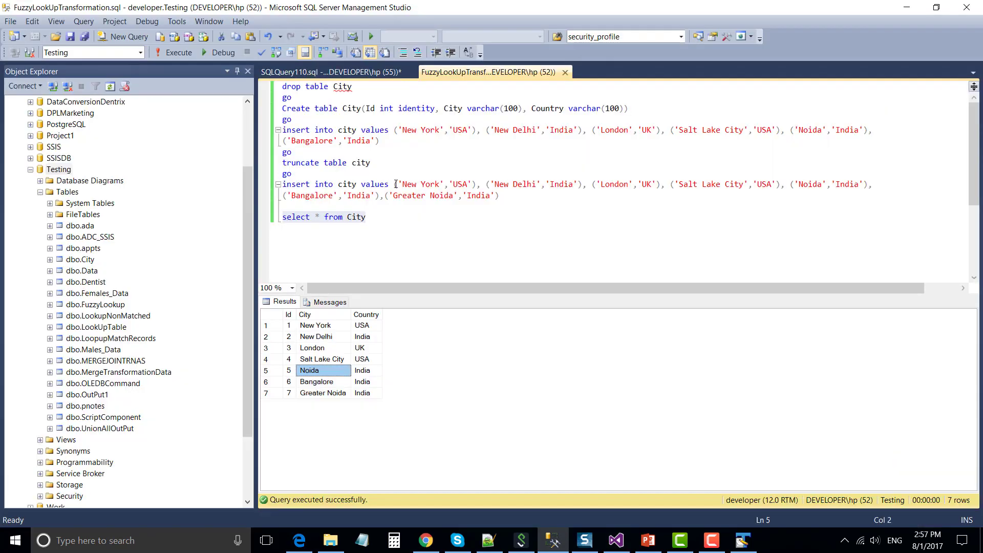
click(339, 75)
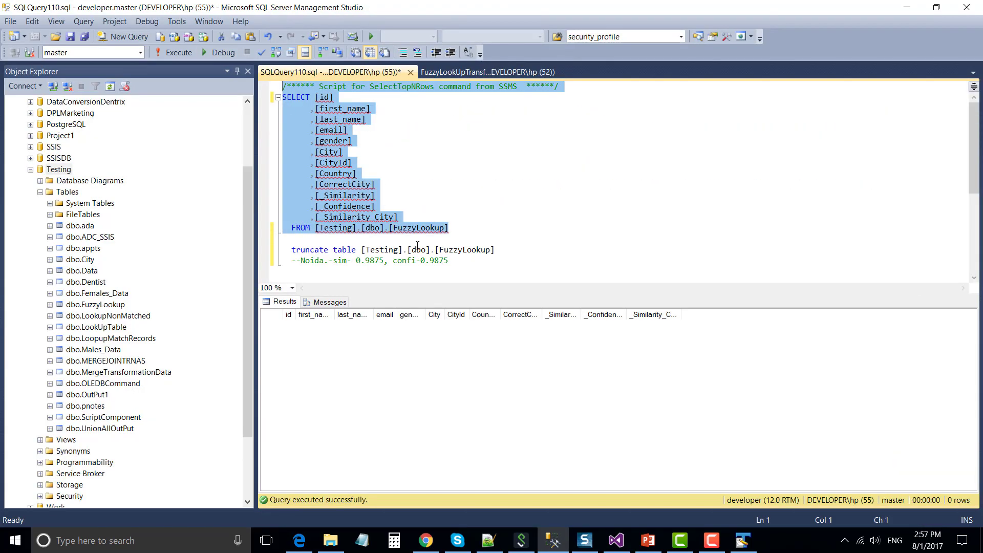
click(186, 55)
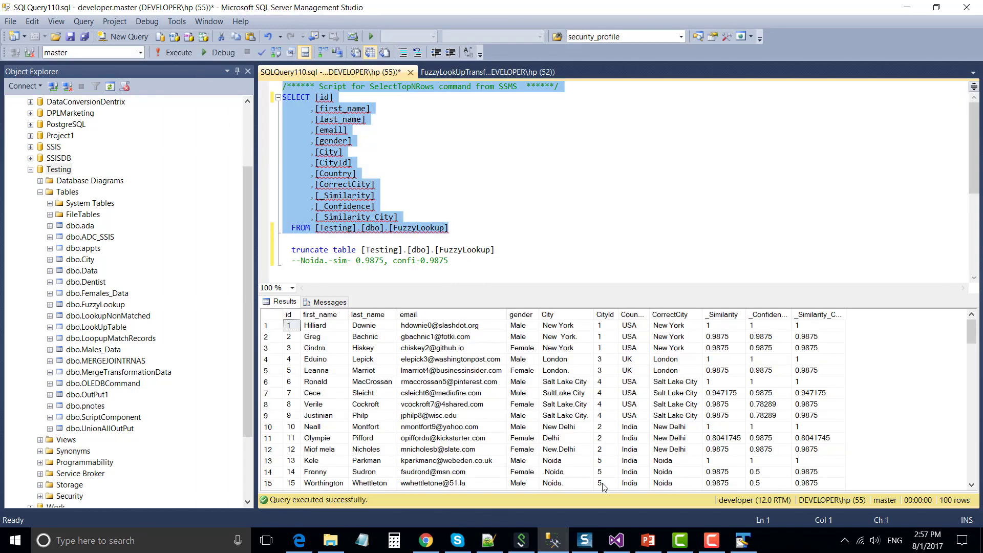
- Compare the _Similarity and _Confidence scores of Noida rows 14 and 15 with the scores noted in the comment
click(561, 484)
scroll(568, 484, down, 1)
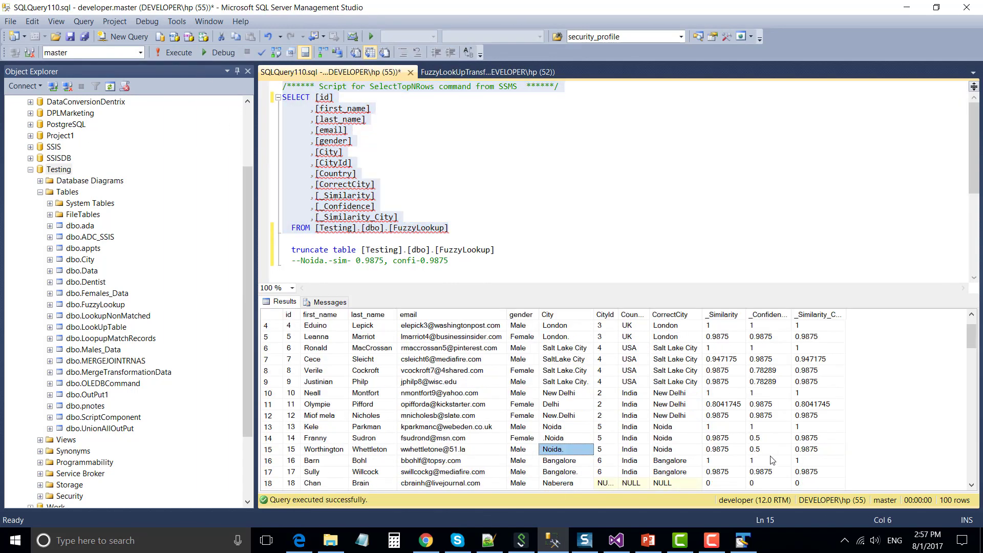
click(725, 453)
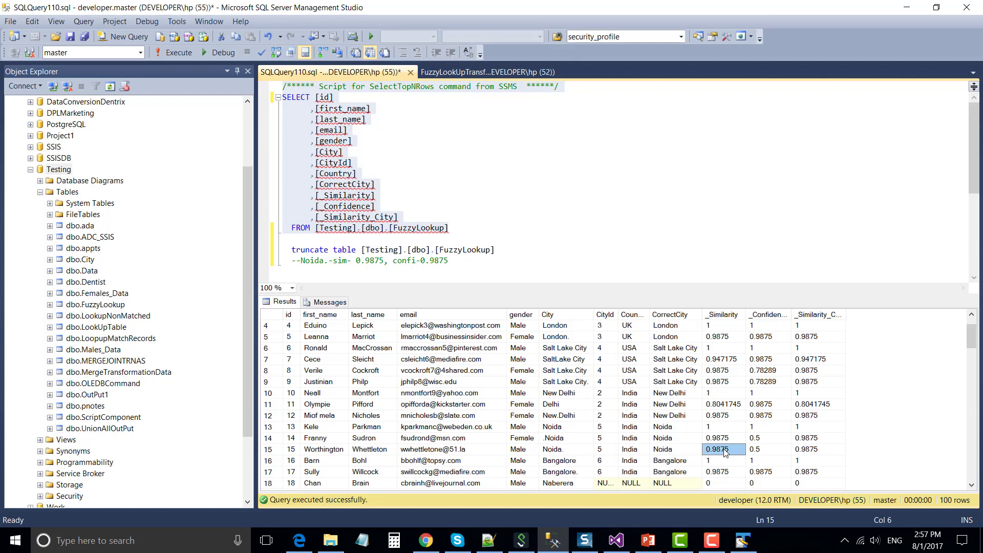
click(586, 454)
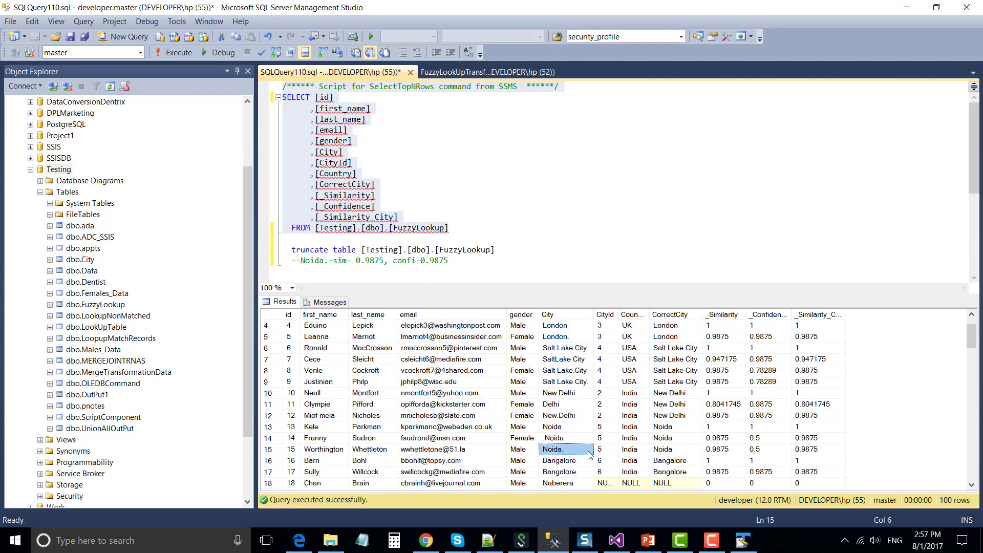
click(775, 449)
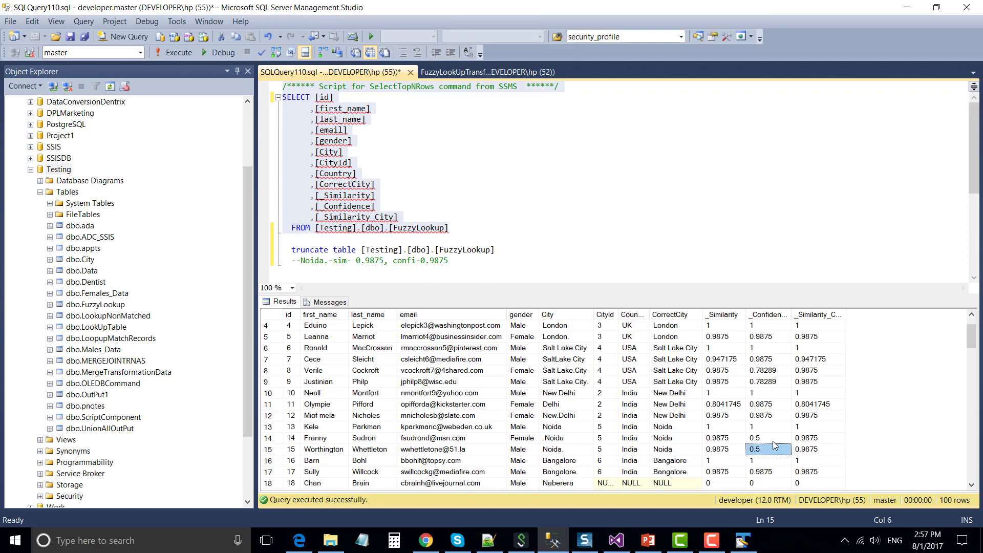
shift+click(773, 439)
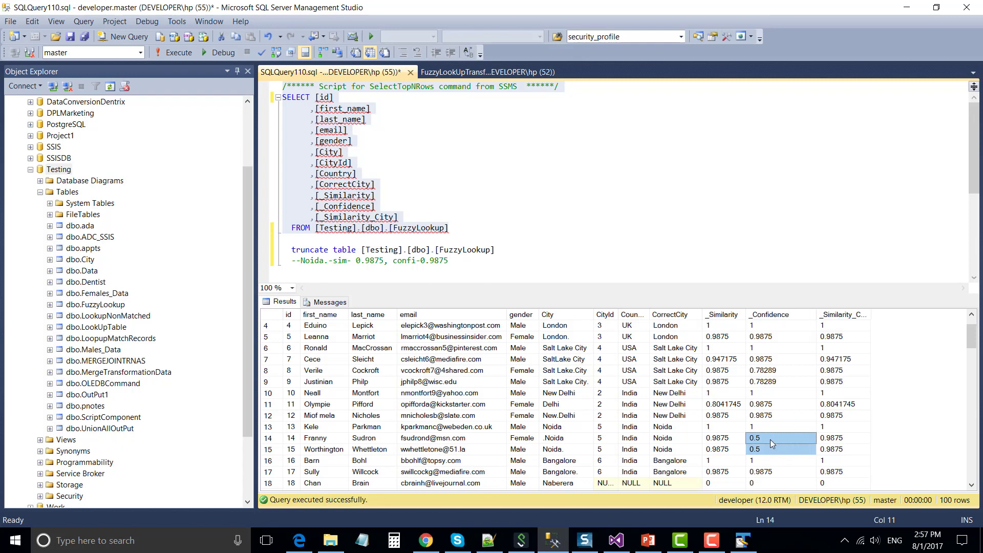
drag(425, 260, 452, 262)
click(766, 437)
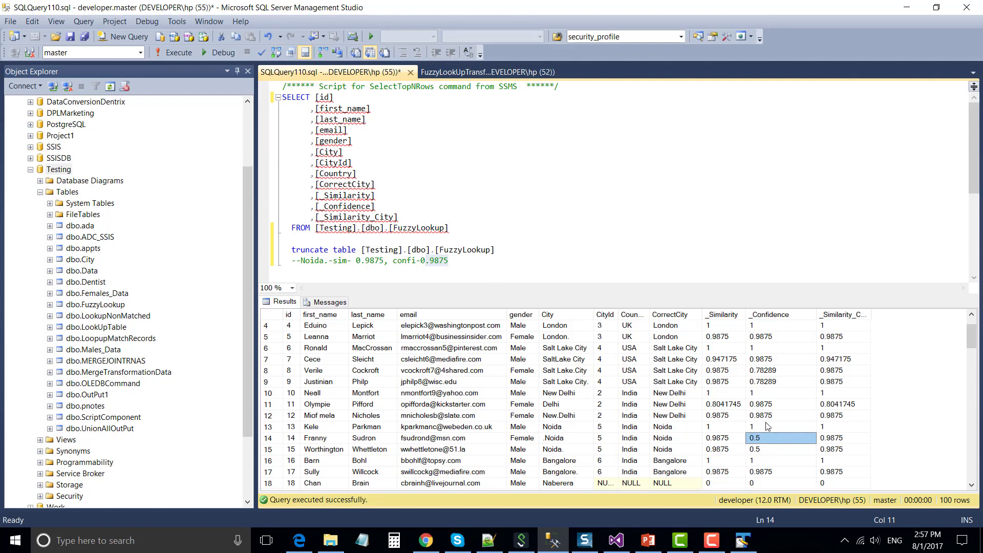
- Compare the City spellings, CorrectCity values and _Confidence scores across the Salt Lake City rows 6 to 9
click(565, 371)
scroll(565, 371, up, 1)
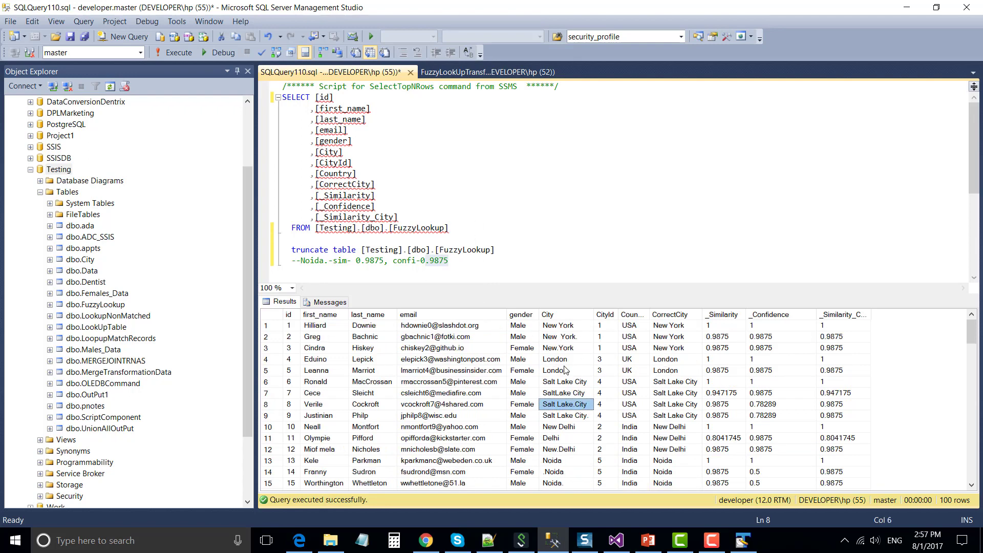
drag(570, 403, 570, 418)
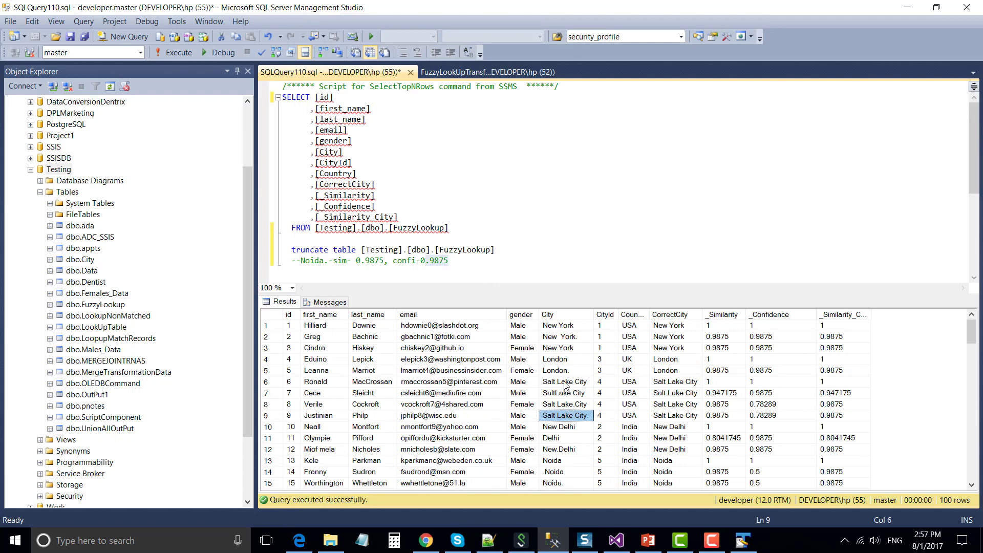
drag(567, 383, 580, 421)
click(663, 416)
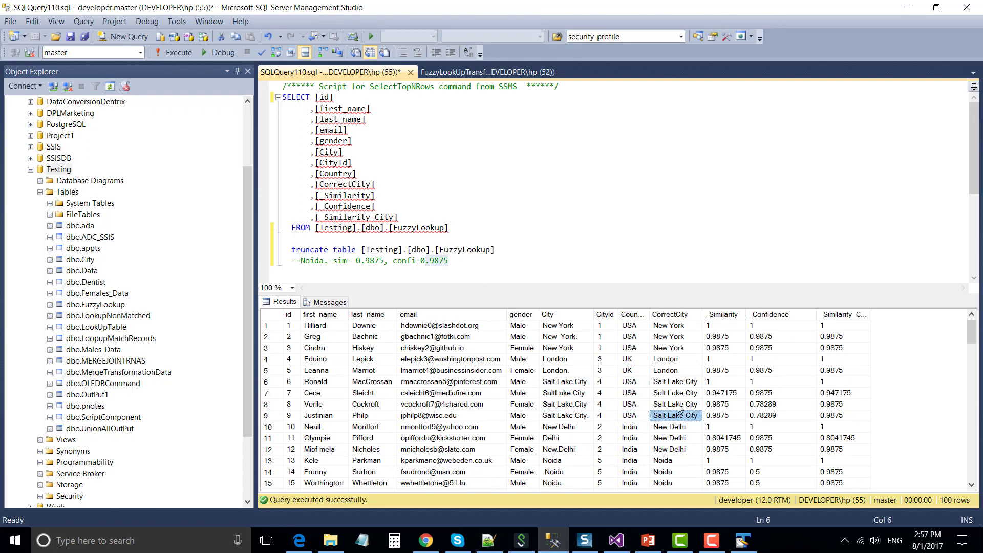
click(772, 395)
click(773, 408)
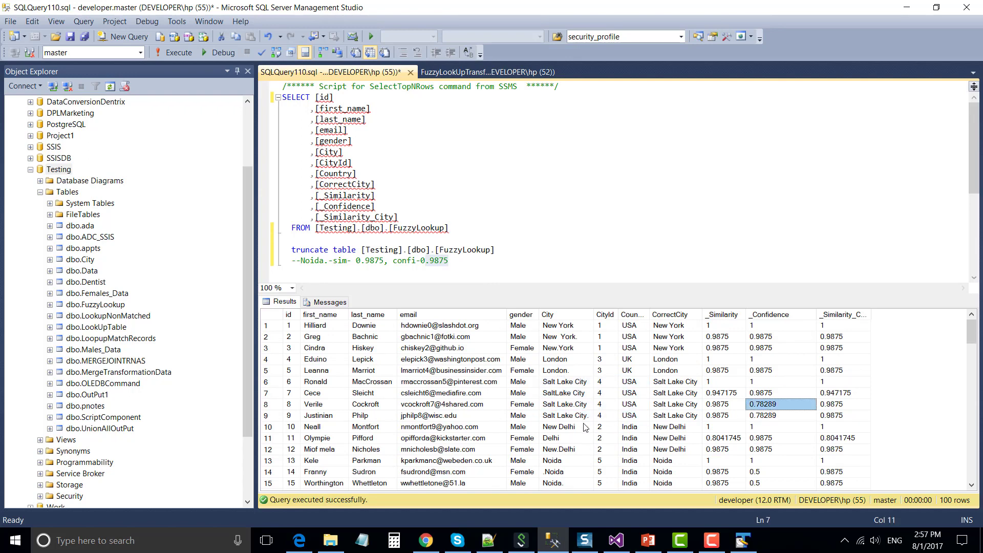
- Examine row 9's City through _Confidence values and compare them with rows 7 and 8
click(575, 417)
drag(575, 418, 779, 421)
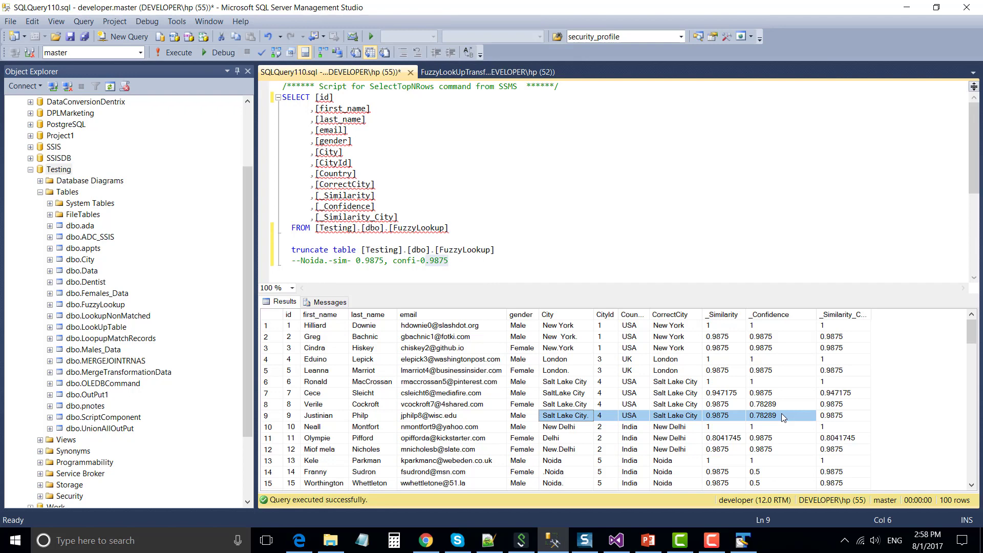
click(781, 416)
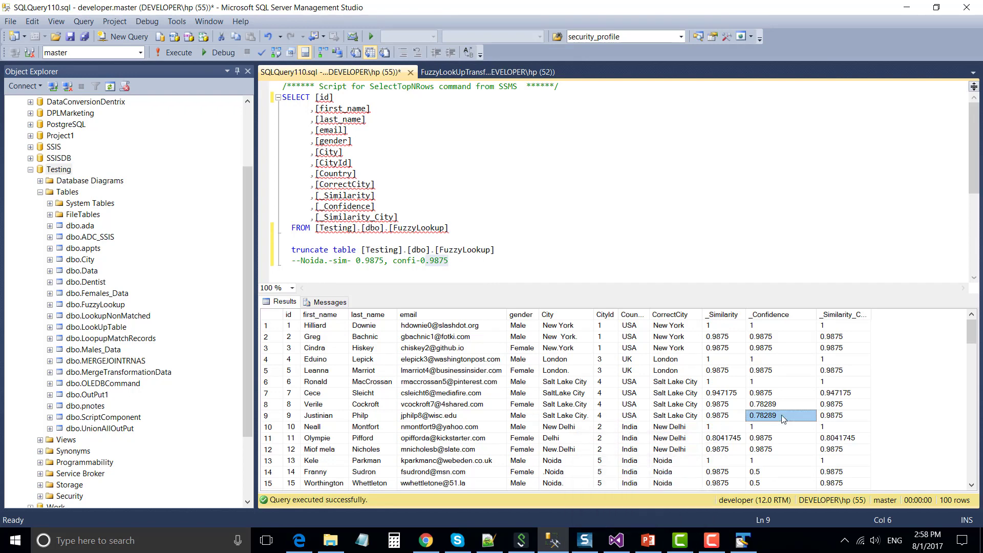
drag(579, 416, 781, 395)
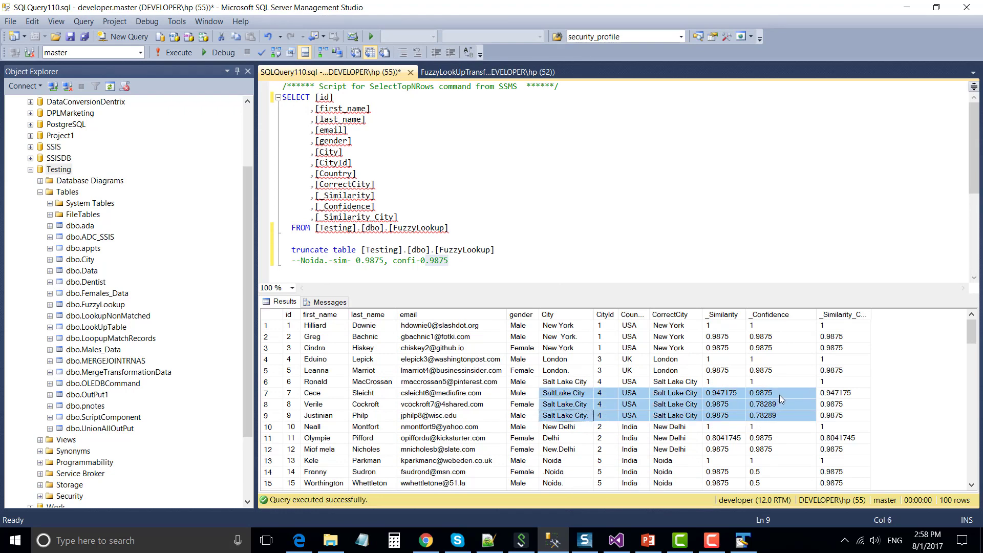
- Review the corrected city names in CorrectCity, then widen the CityId column and review its matched IDs
drag(670, 326, 680, 471)
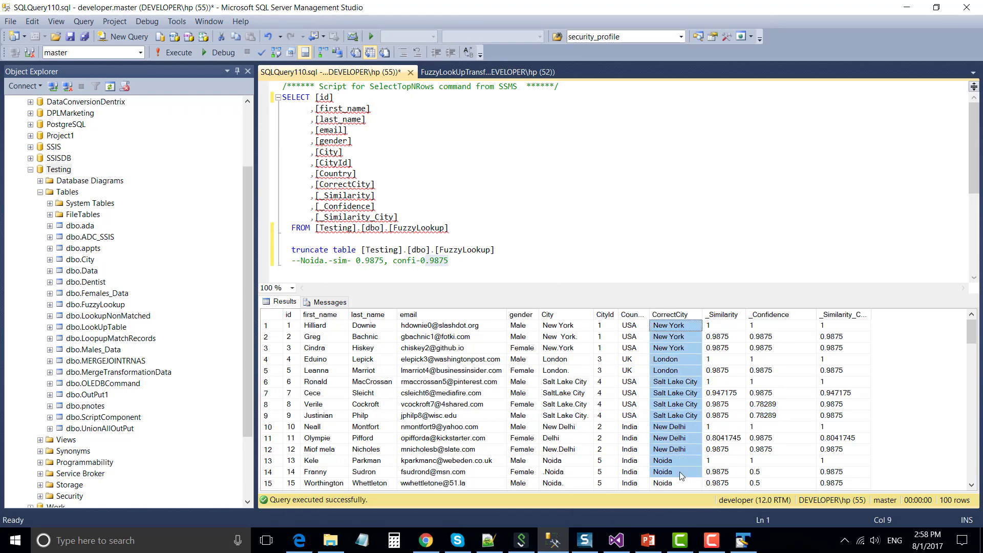
drag(618, 314, 643, 314)
drag(621, 337, 630, 470)
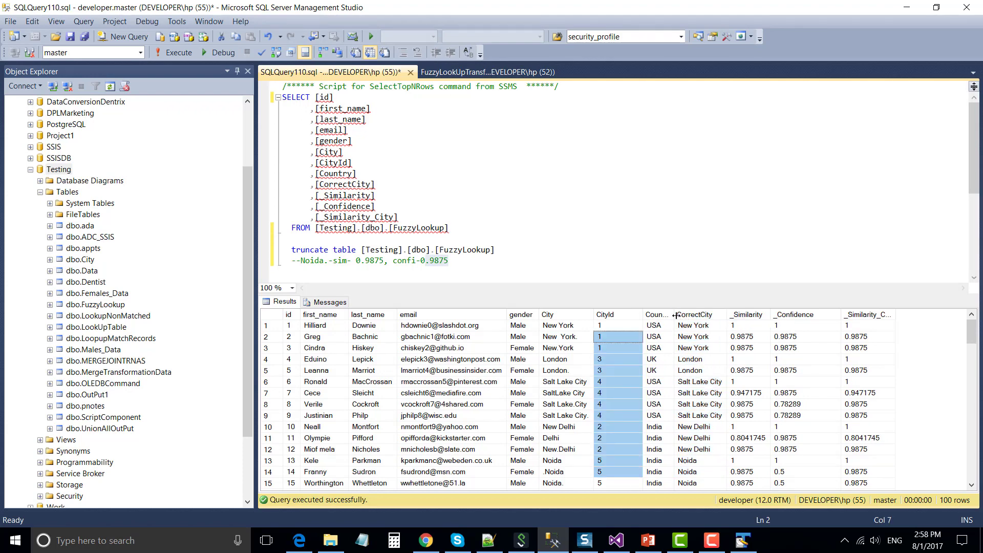